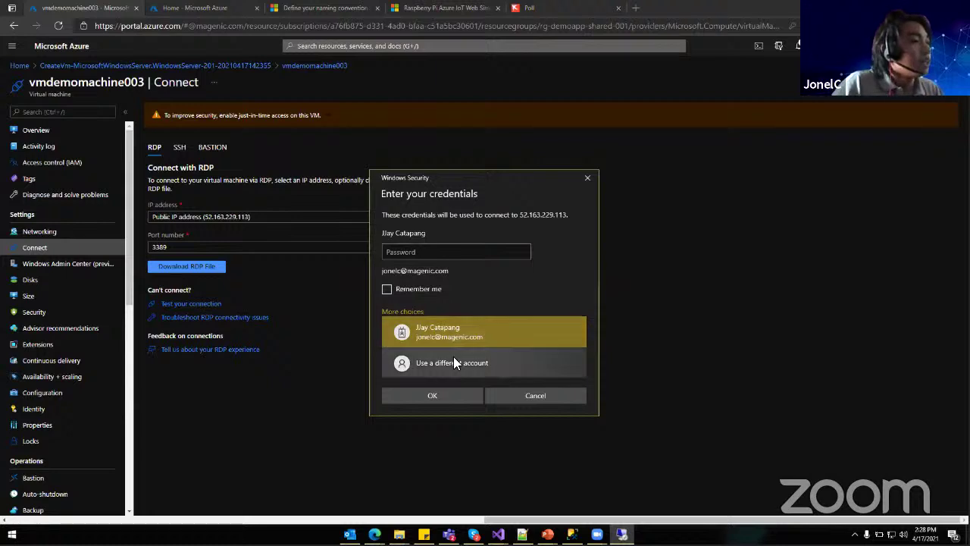
# Step: Sign in to the VM with the admin username and password, accepting the untrusted certificate
pyautogui.write('adminuser')
pyautogui.press('Tab')
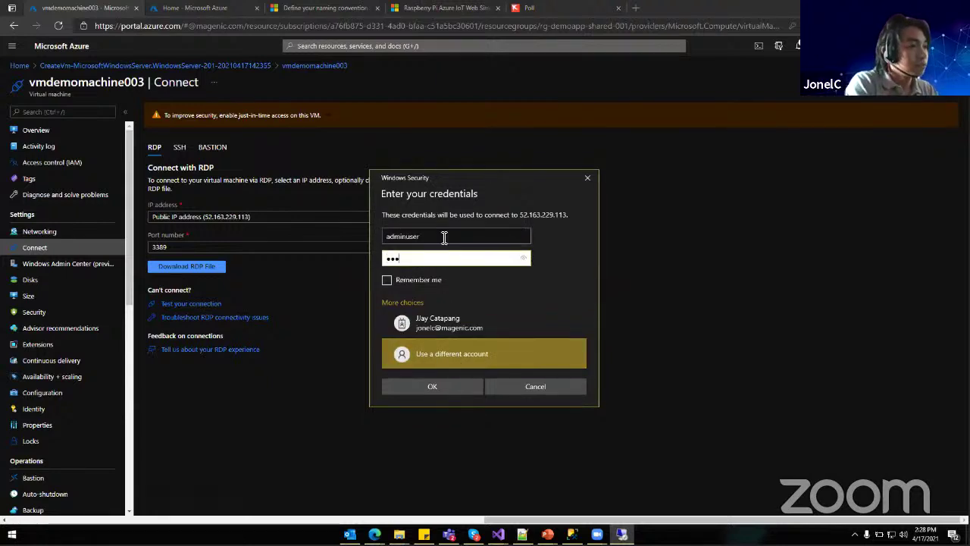
pyautogui.press('BackSpace')
pyautogui.press('BackSpace')
pyautogui.press('BackSpace')
pyautogui.press('BackSpace')
pyautogui.write('P')
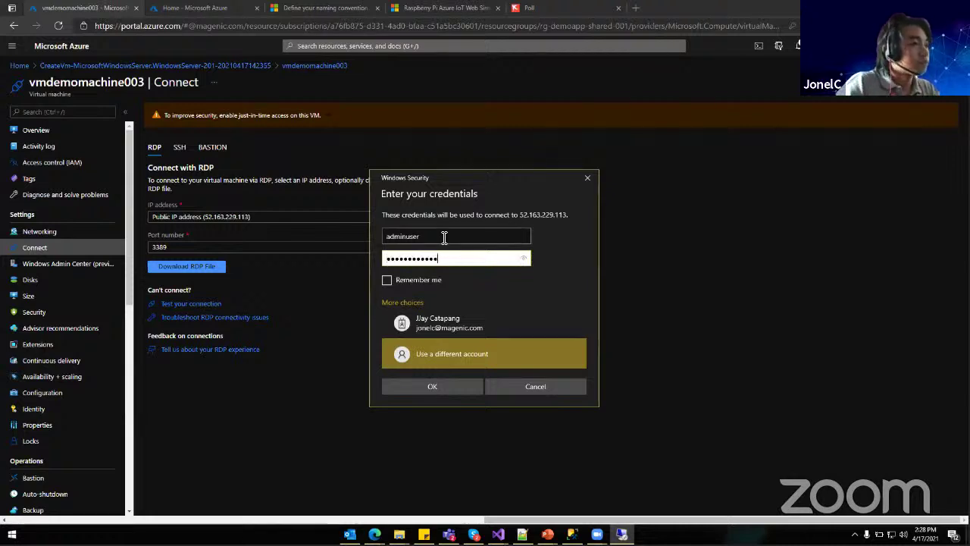
pyautogui.click(431, 385)
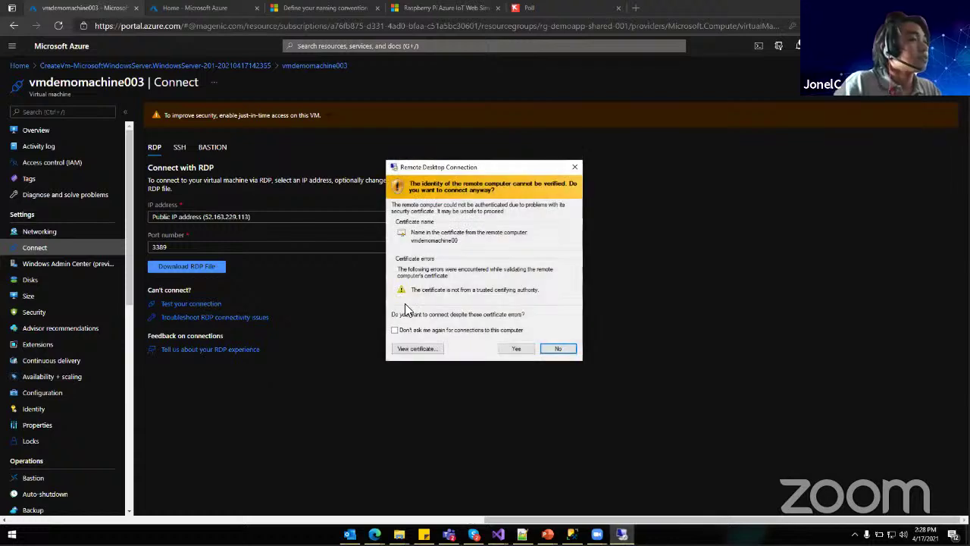
pyautogui.click(510, 349)
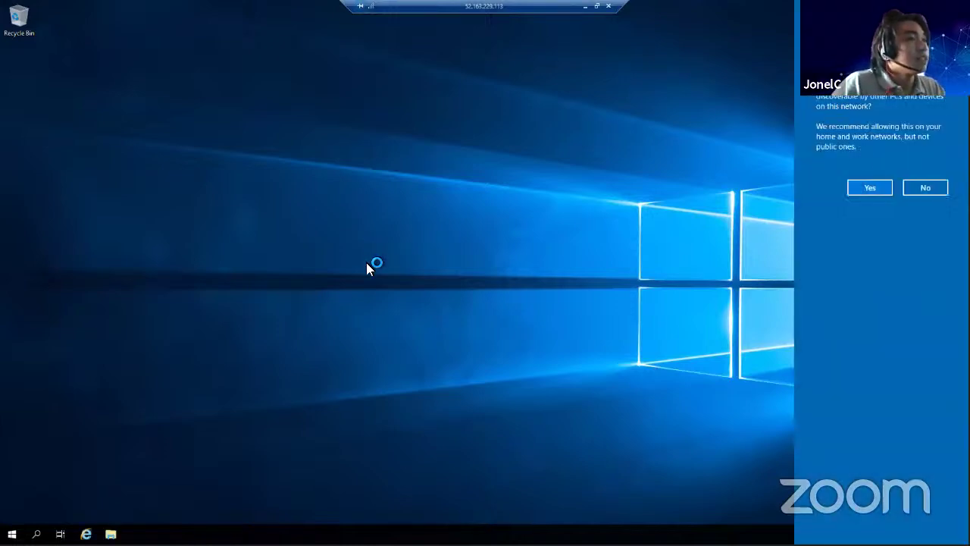
# Step: Allow network discovery, dismiss the Windows Admin Center and inventory notices, and launch Add Roles and Features
pyautogui.click(873, 191)
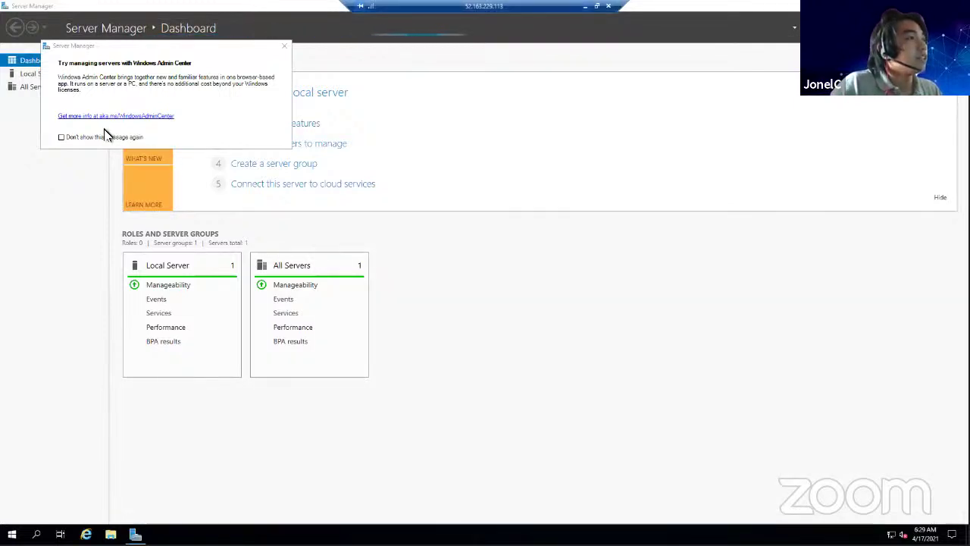
pyautogui.click(285, 51)
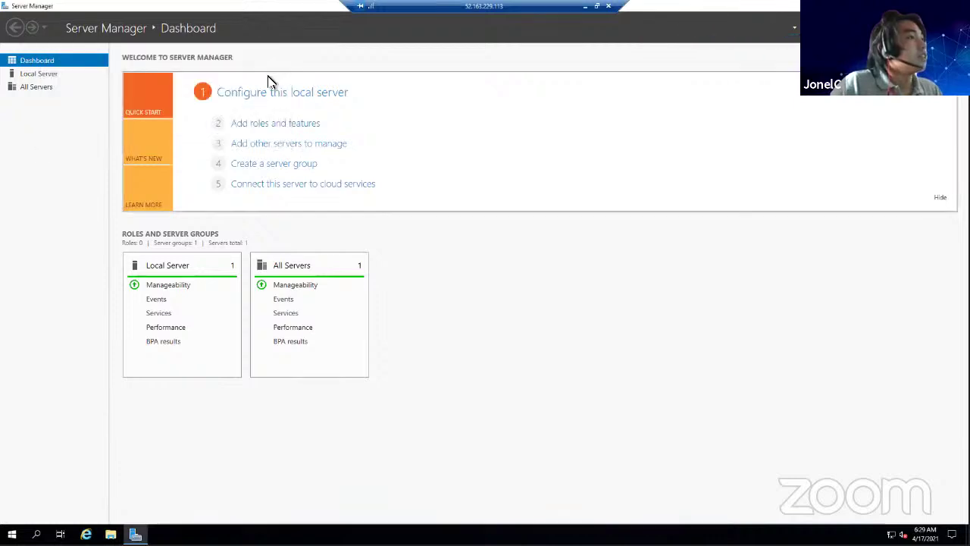
pyautogui.click(268, 129)
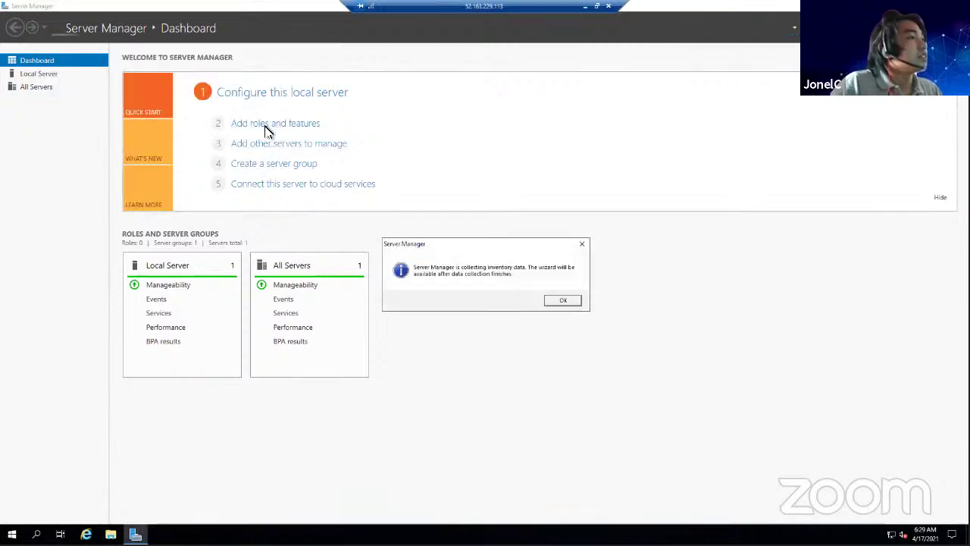
pyautogui.click(564, 301)
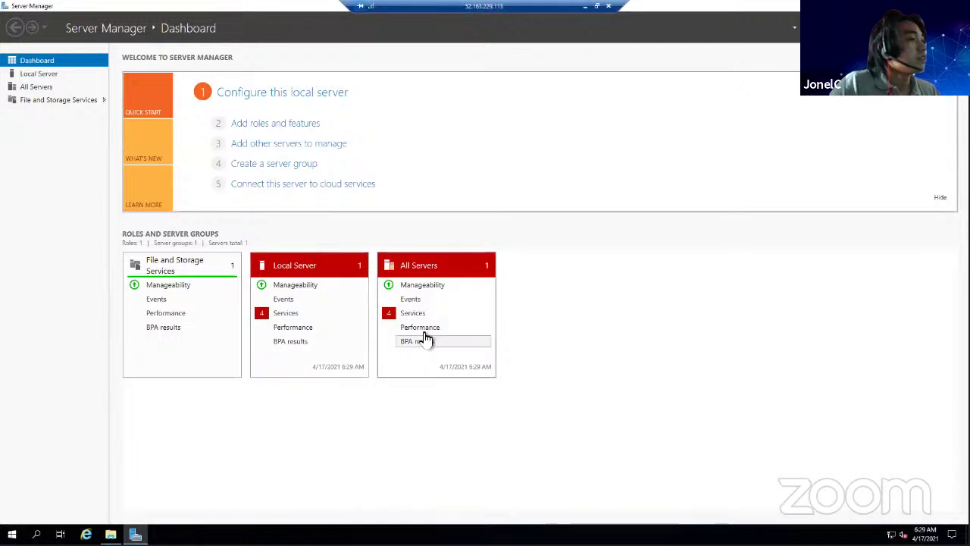
pyautogui.click(256, 125)
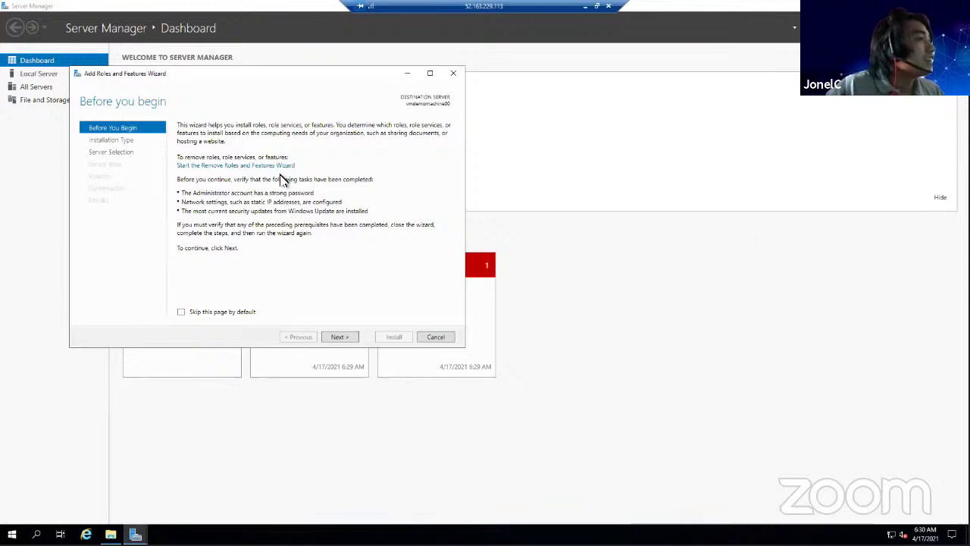
# Step: Keep role-based installation on this server and select Web Server (IIS) with its management tools
pyautogui.click(338, 336)
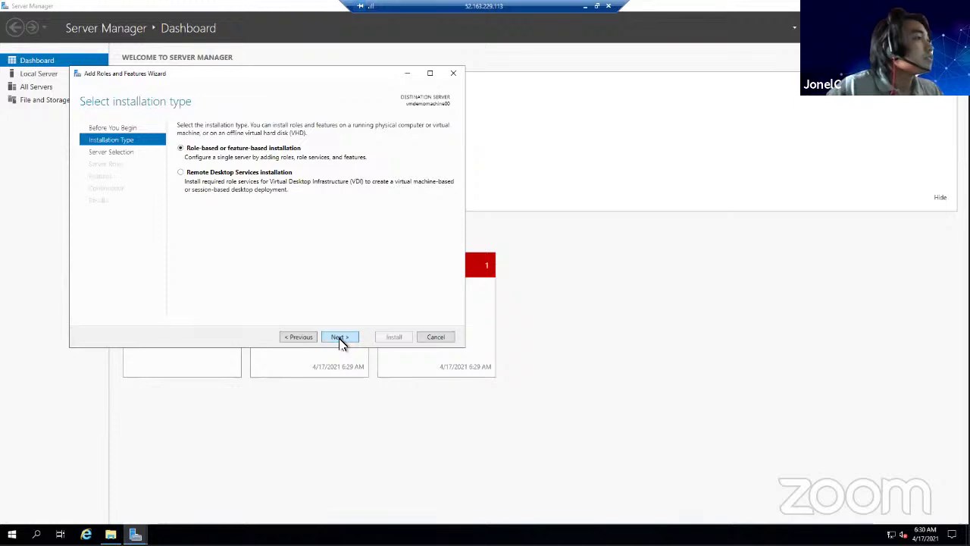
pyautogui.click(340, 340)
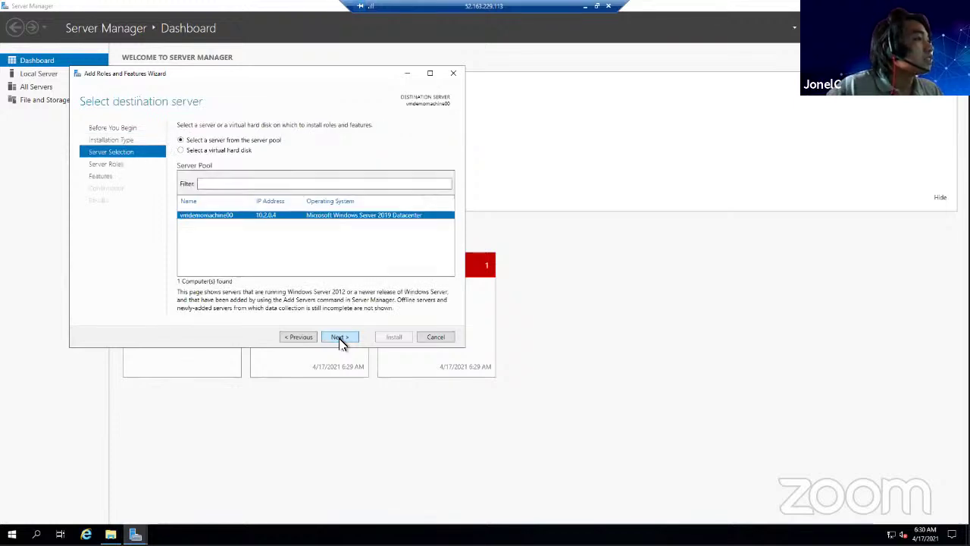
pyautogui.click(341, 338)
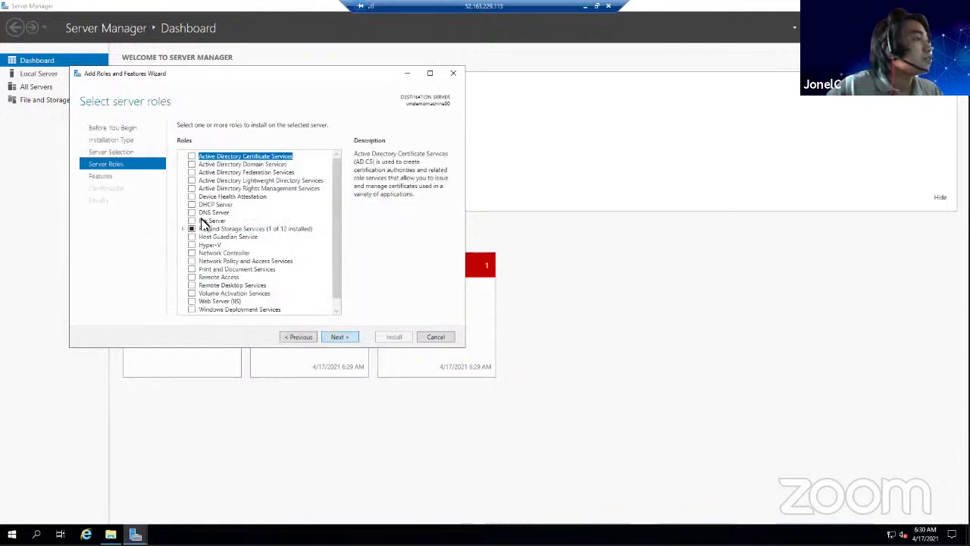
pyautogui.scroll(-1, 204, 222)
pyautogui.scroll(1, 205, 278)
pyautogui.scroll(-1, 193, 297)
pyautogui.click(192, 293)
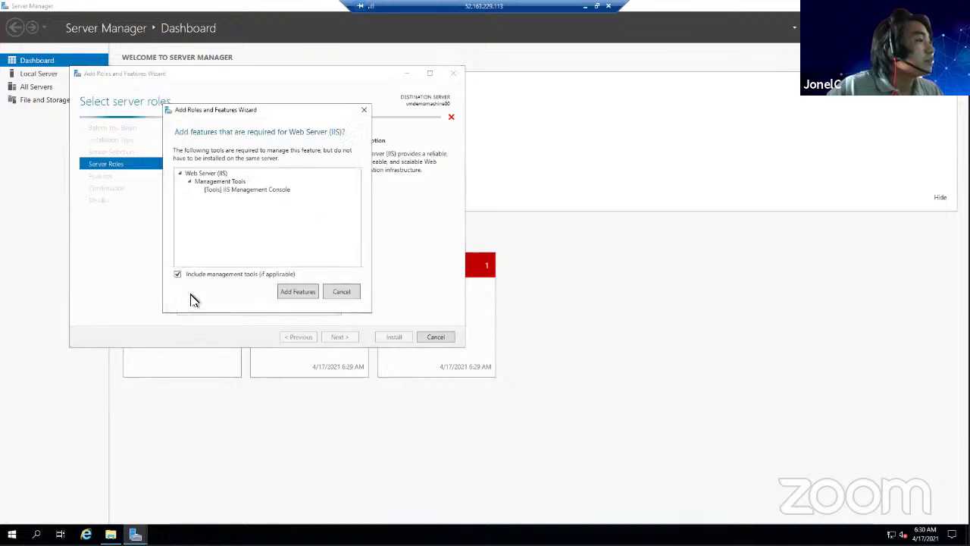
pyautogui.click(298, 292)
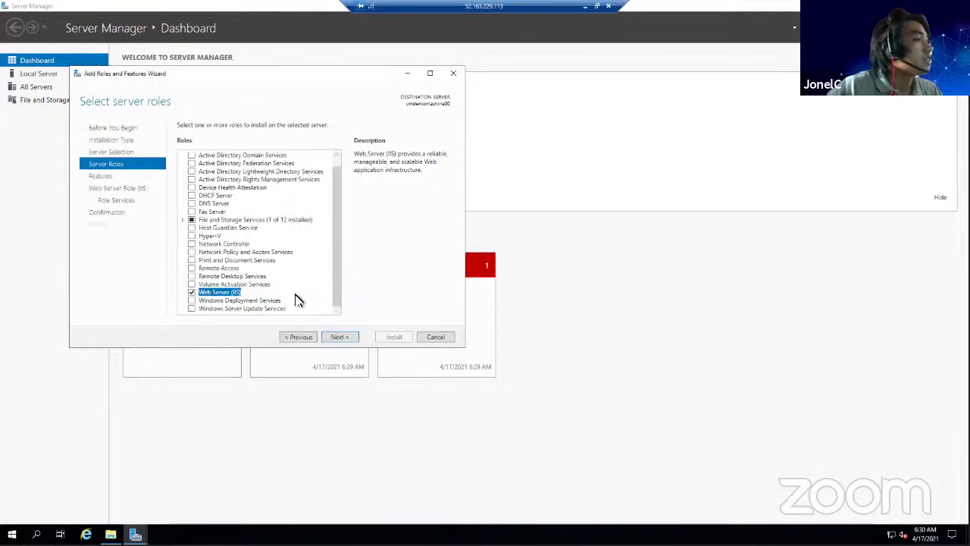
# Step: Keep the default features and IIS role services and start the installation
pyautogui.click(339, 337)
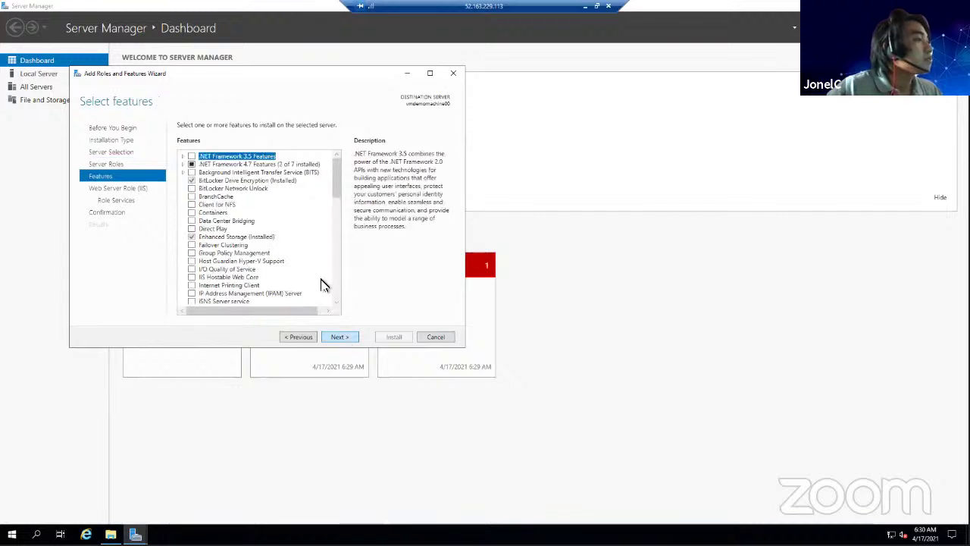
pyautogui.scroll(-7, 323, 281)
pyautogui.click(340, 338)
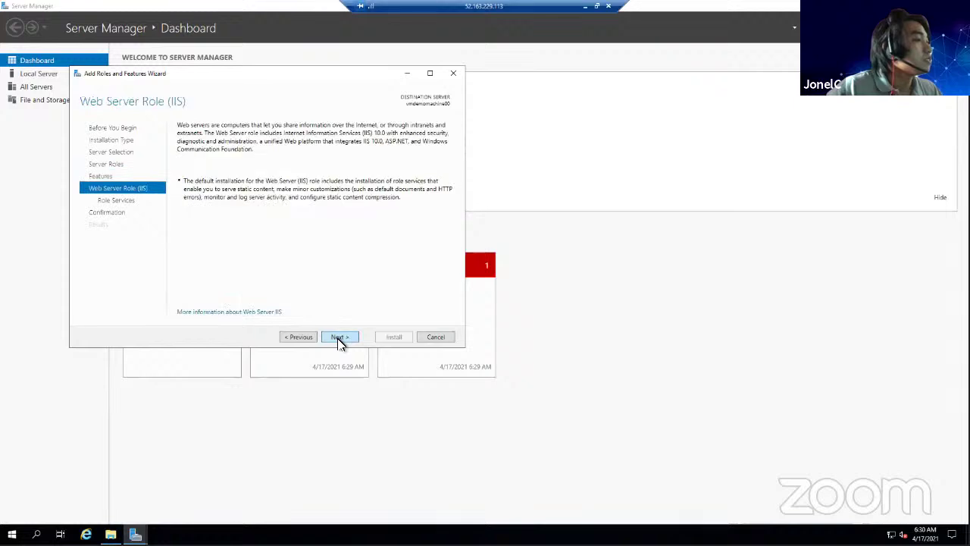
pyautogui.click(339, 338)
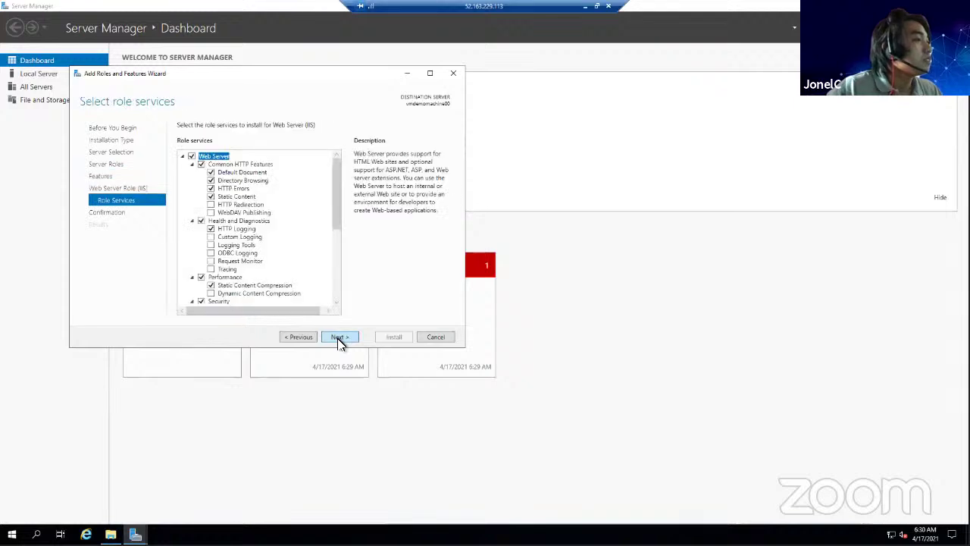
pyautogui.click(340, 338)
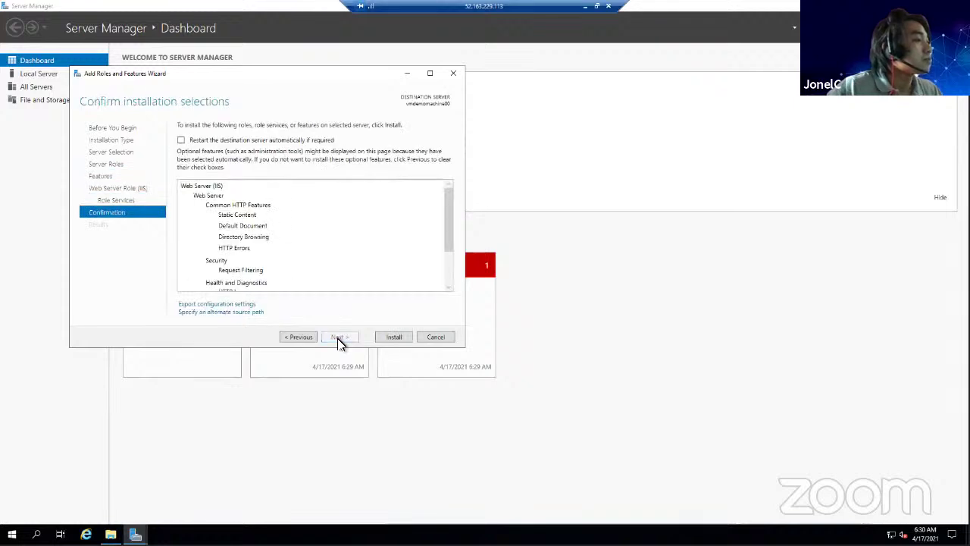
pyautogui.click(384, 341)
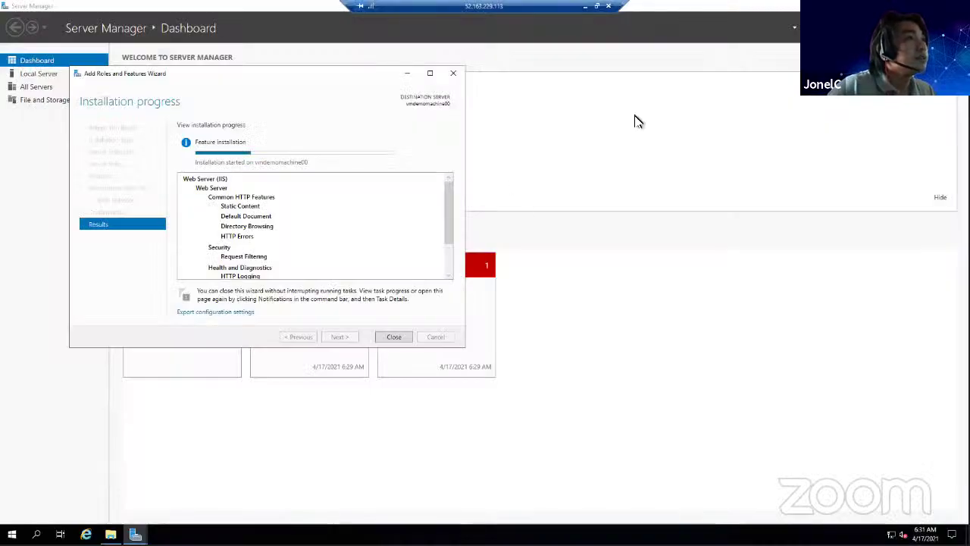
# Step: Copy the VM's public IP 52.163.229.113 from Azure Overview and load it in a new Edge tab
pyautogui.hotkey('alt', 'Tab')
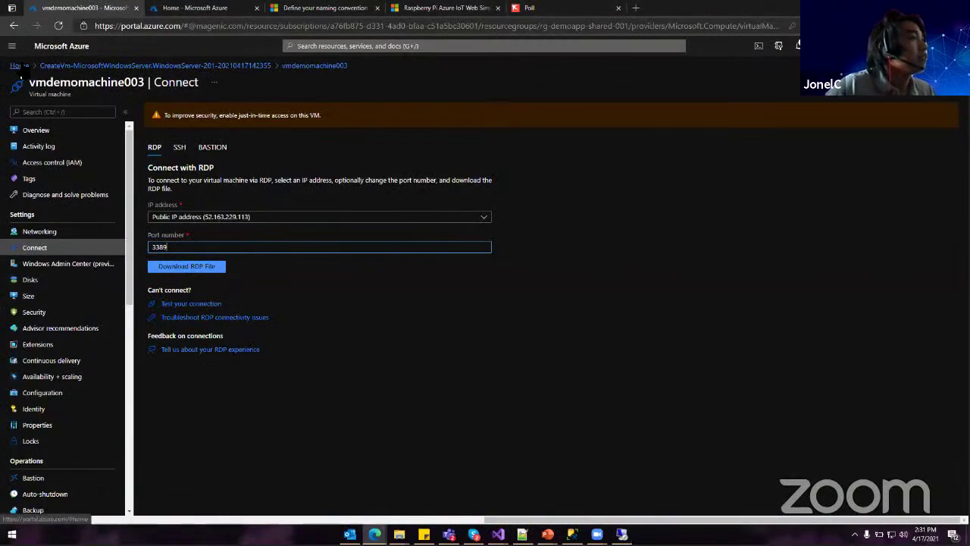
pyautogui.click(313, 66)
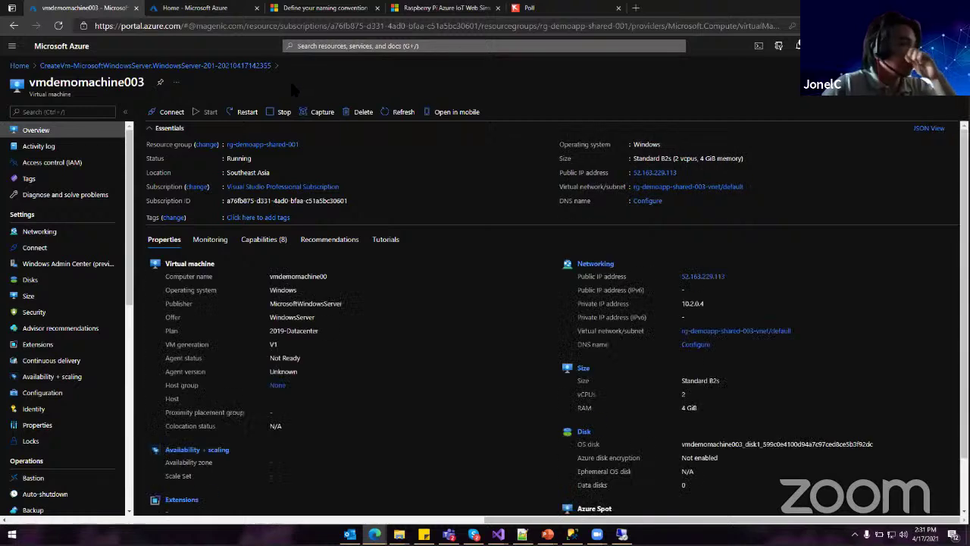
pyautogui.click(682, 172)
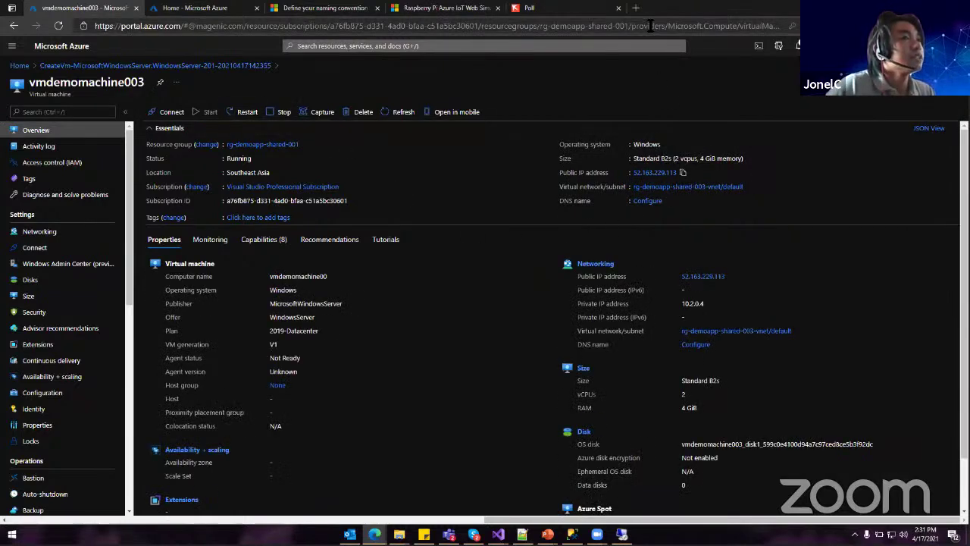
pyautogui.click(635, 7)
pyautogui.hotkey('ctrl', 'v')
pyautogui.press('Return')
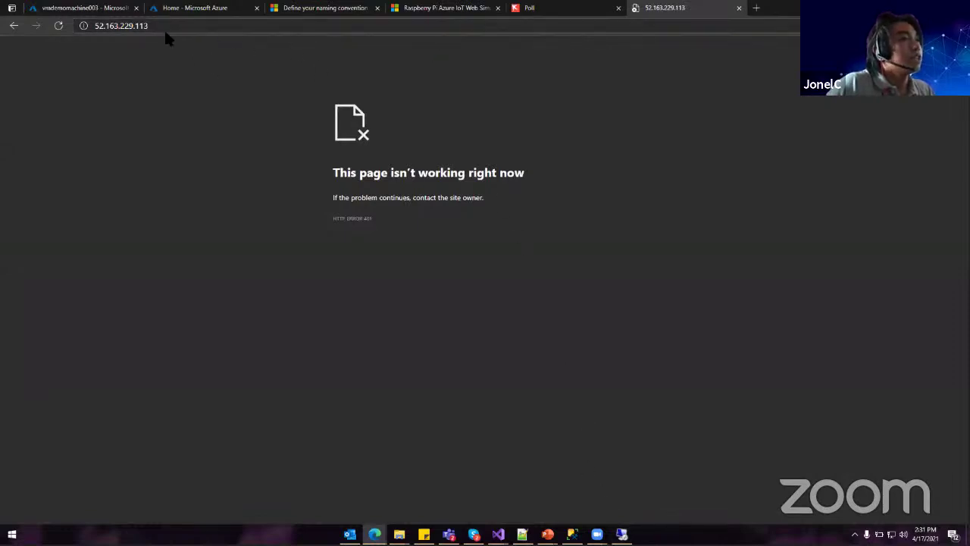
pyautogui.click(621, 535)
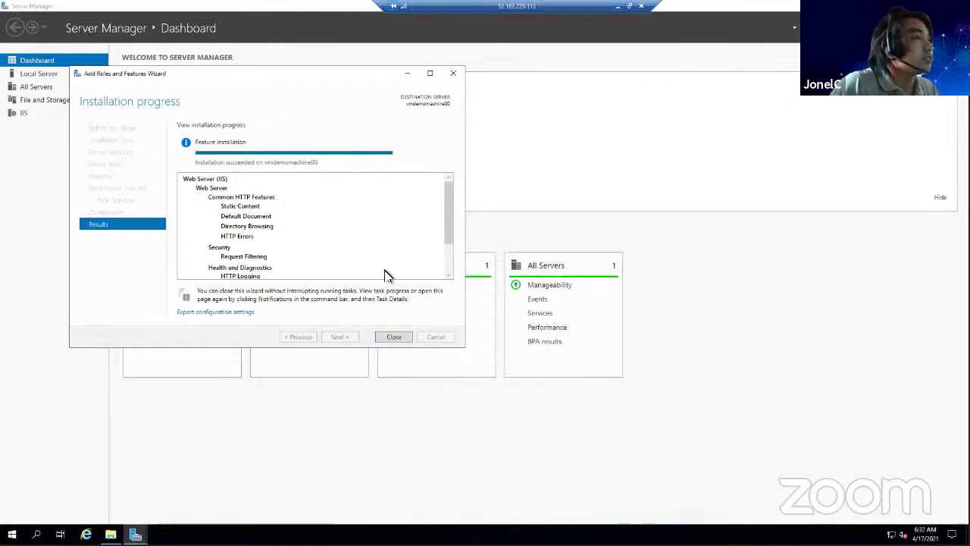
# Step: Close the finished wizard and reload the public IP in Edge to show the IIS welcome page
pyautogui.click(394, 337)
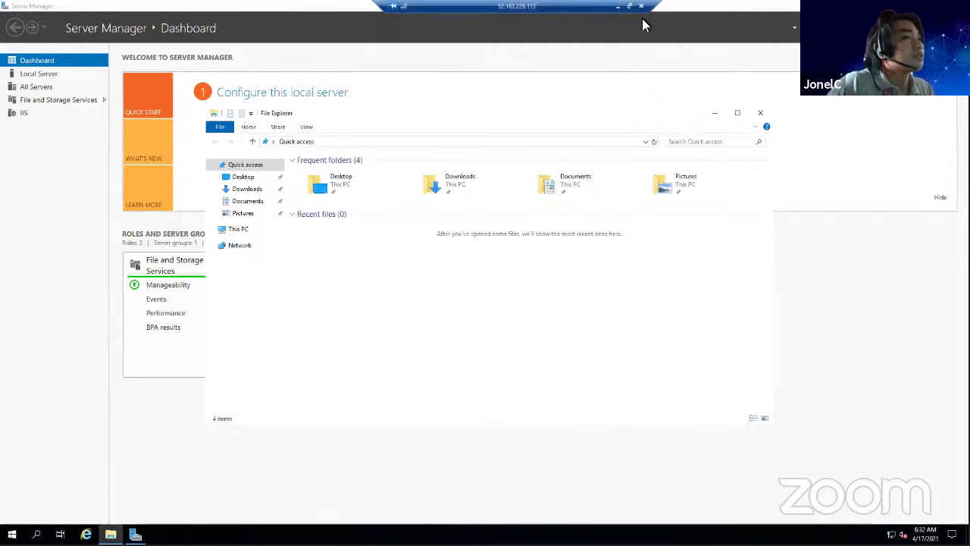
pyautogui.hotkey('alt', 'Tab')
pyautogui.click(630, 26)
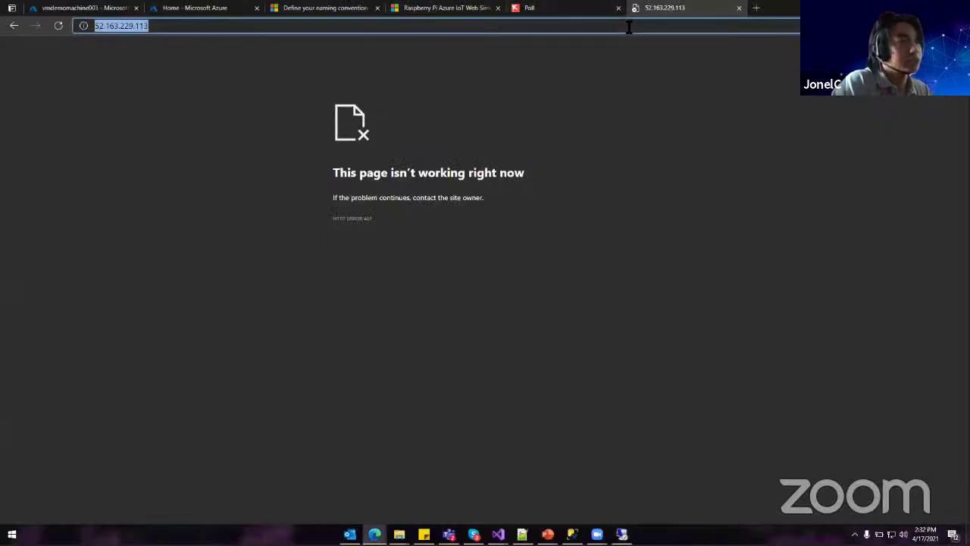
pyautogui.press('Return')
pyautogui.click(203, 25)
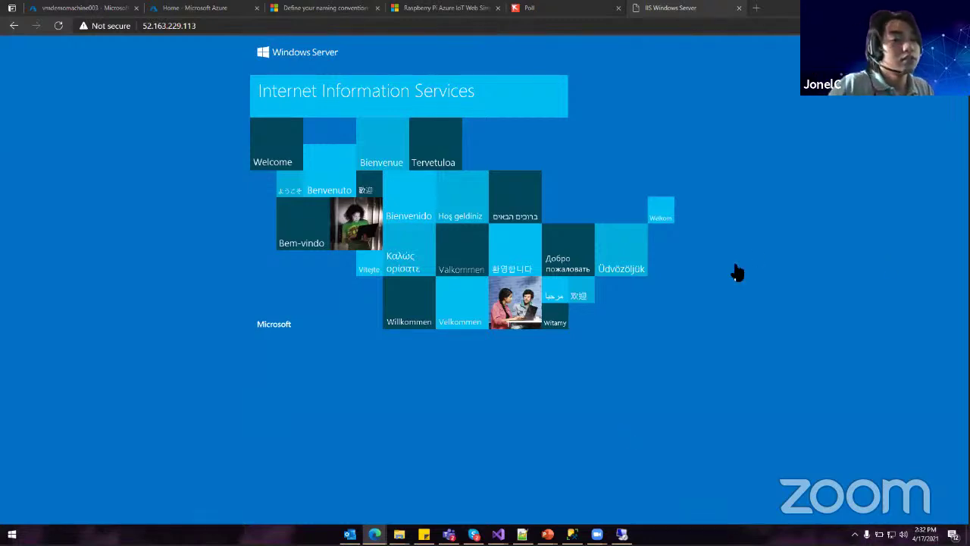
pyautogui.click(621, 533)
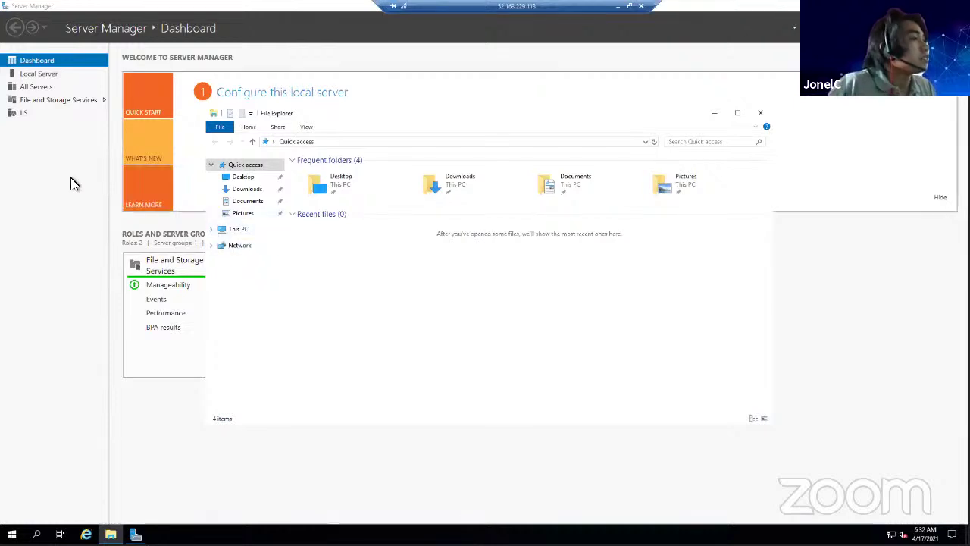
# Step: Launch IIS Manager from Server Manager Tools and select Default Web Site under vmdemomachine00 > Sites
pyautogui.click(65, 266)
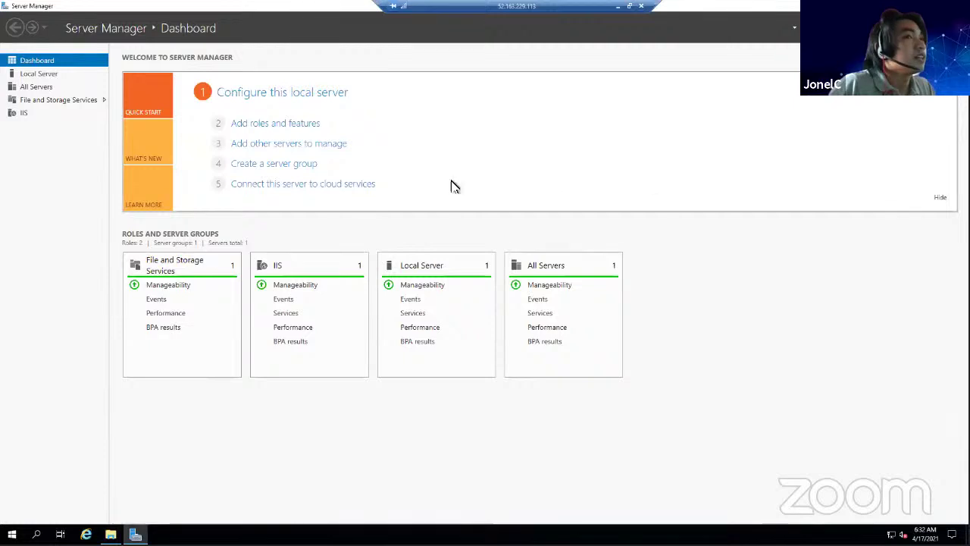
pyautogui.click(894, 28)
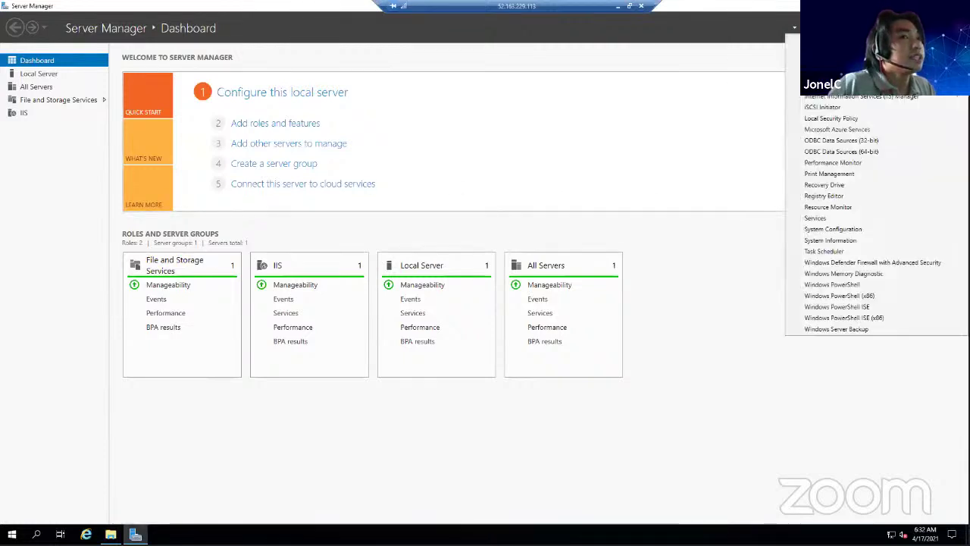
pyautogui.click(857, 97)
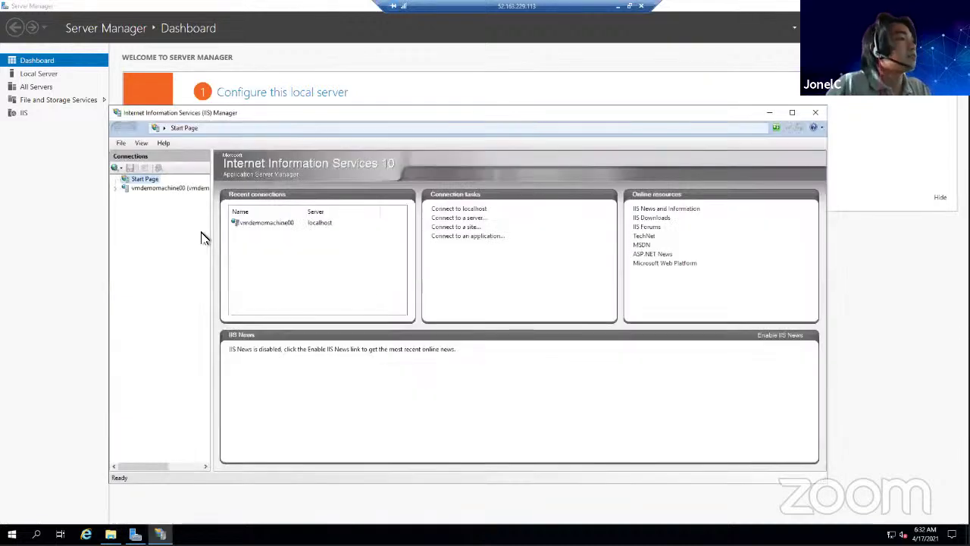
pyautogui.click(118, 189)
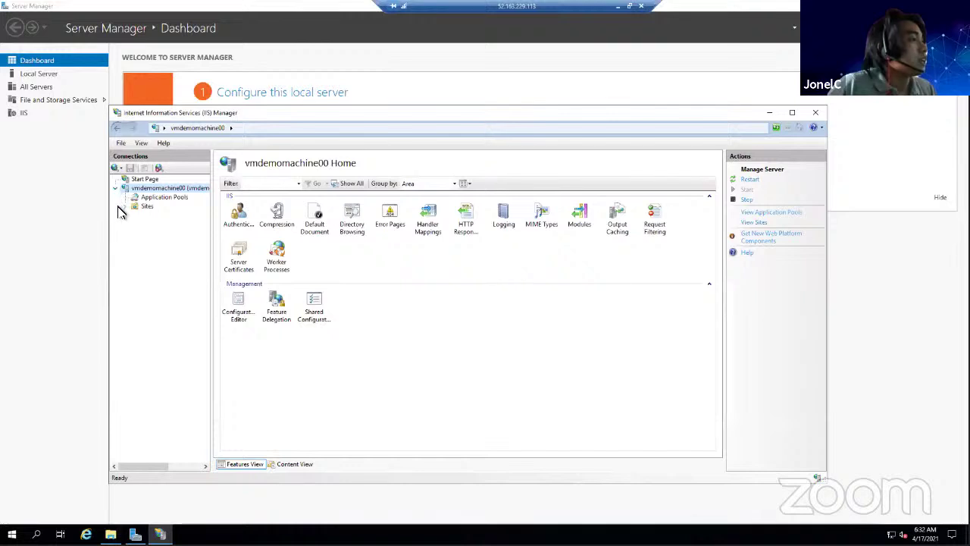
pyautogui.click(126, 206)
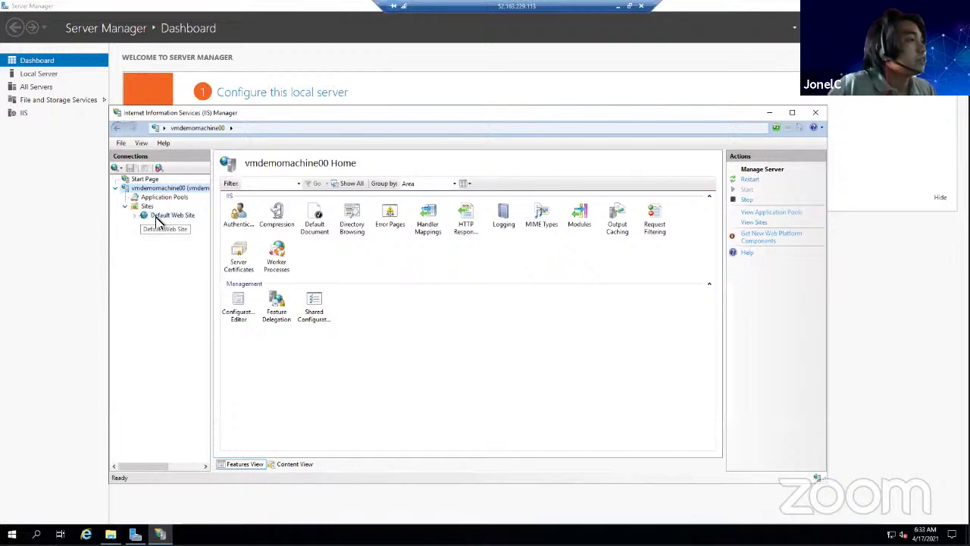
pyautogui.click(159, 216)
# Step: Explore the Default Web Site's files in its wwwroot folder
pyautogui.rightClick(157, 219)
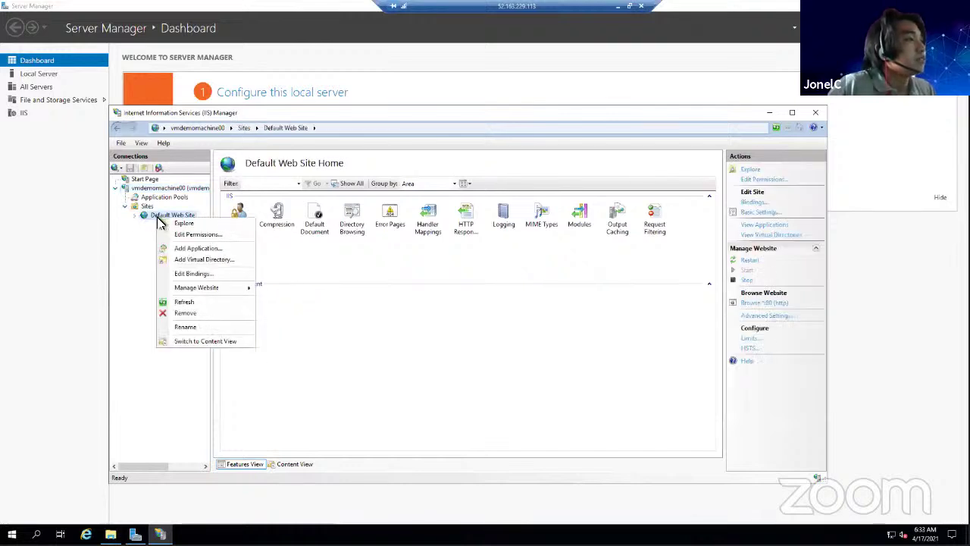
pyautogui.click(206, 223)
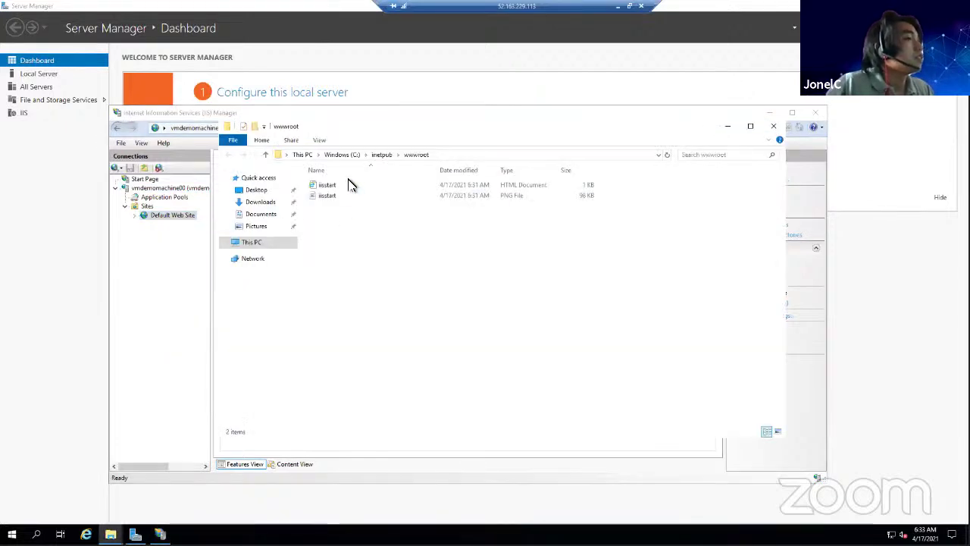
pyautogui.click(139, 220)
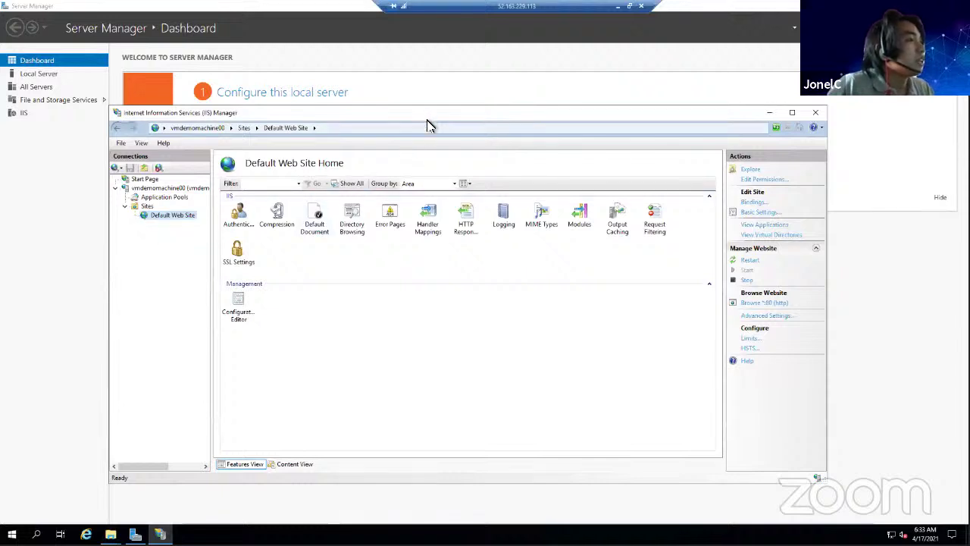
pyautogui.hotkey('alt', 'Tab')
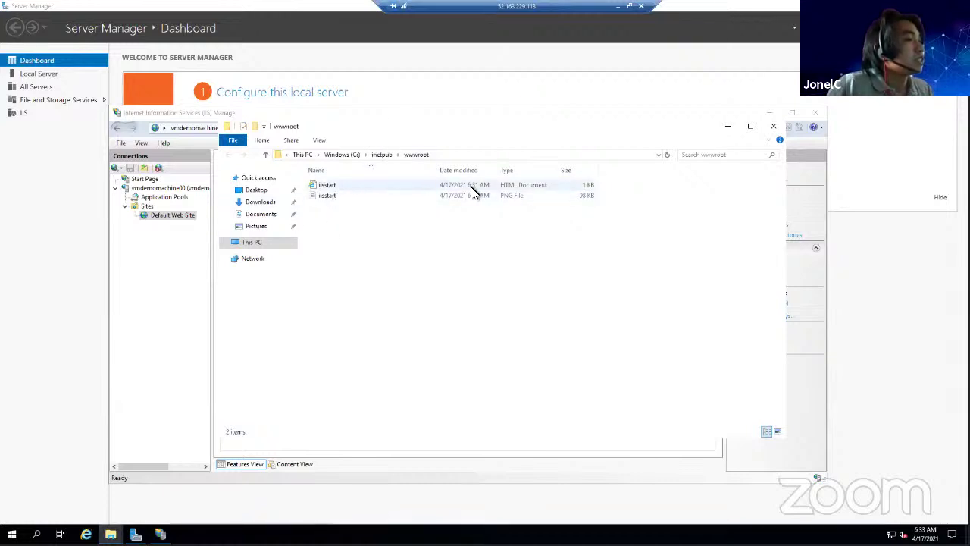
# Step: Begin adding a website named demosite, then cancel it and return to File Explorer
pyautogui.click(152, 215)
pyautogui.rightClick(154, 216)
pyautogui.press('Escape')
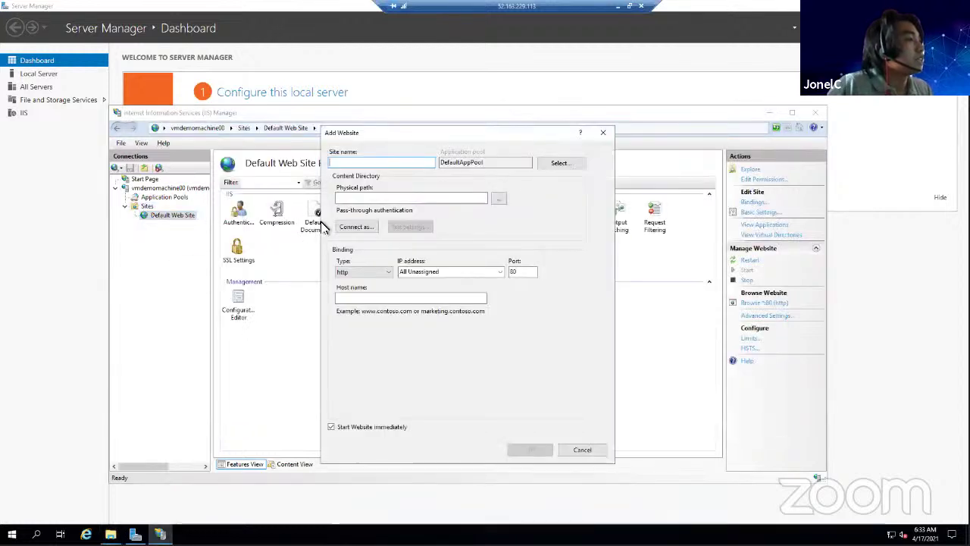
pyautogui.write('demosite')
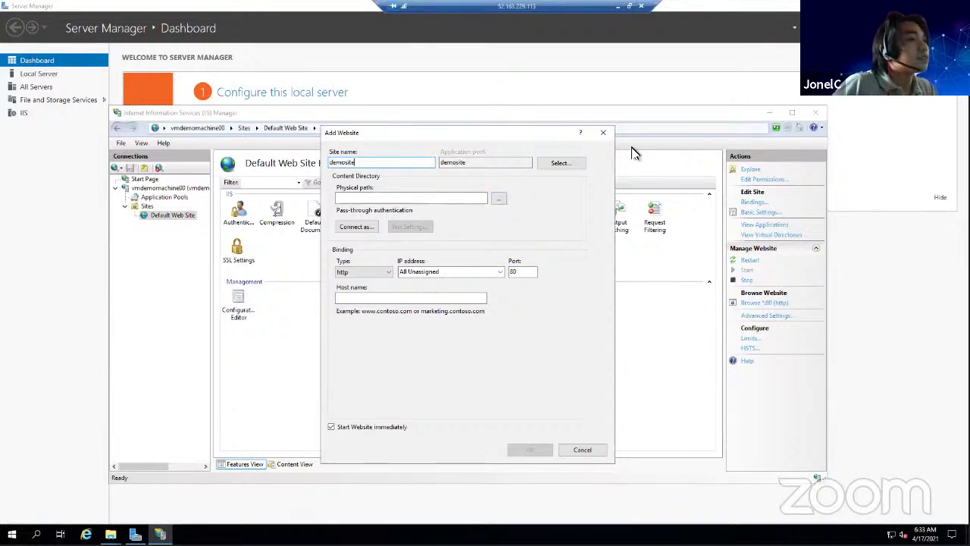
pyautogui.click(603, 132)
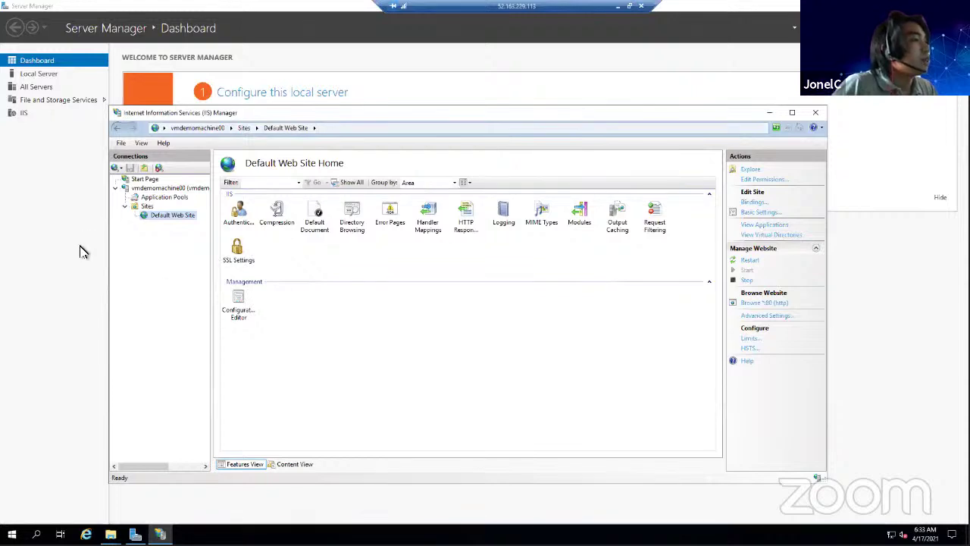
pyautogui.click(111, 534)
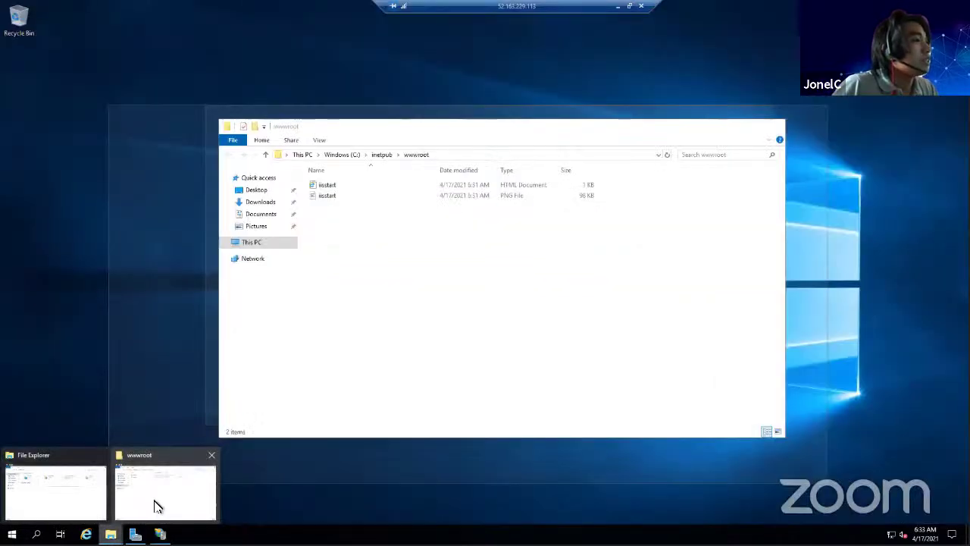
# Step: Create a new folder named demosite inside C:\inetpub
pyautogui.click(155, 505)
pyautogui.click(383, 155)
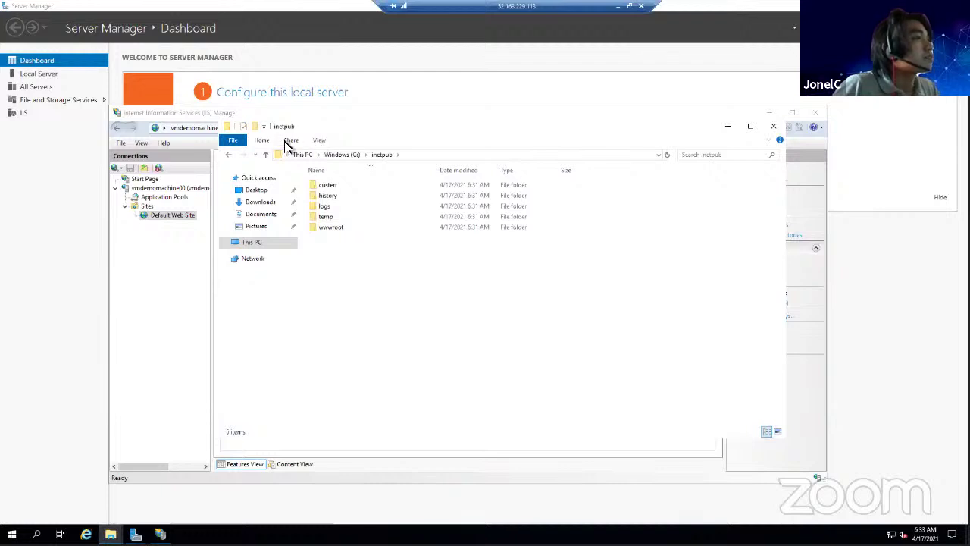
pyautogui.click(317, 143)
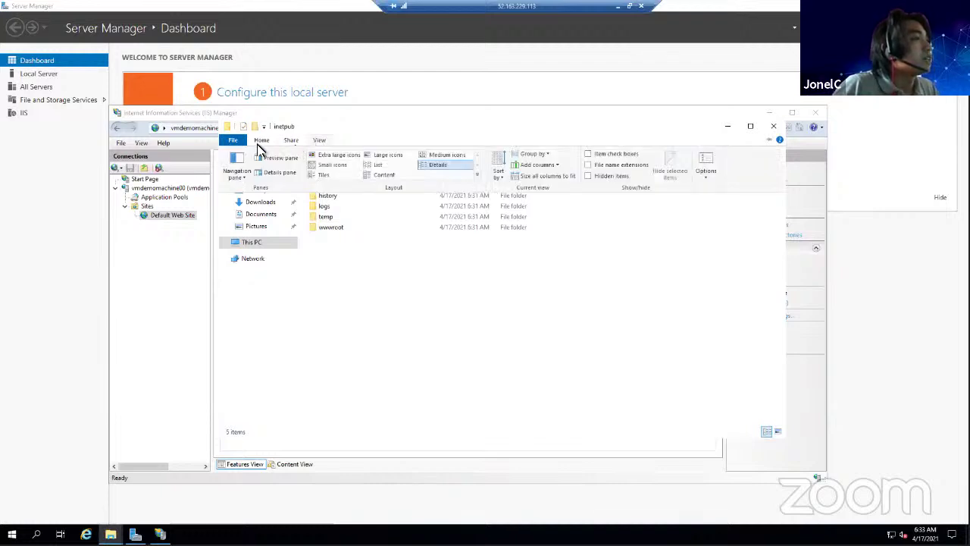
pyautogui.click(260, 141)
pyautogui.click(462, 172)
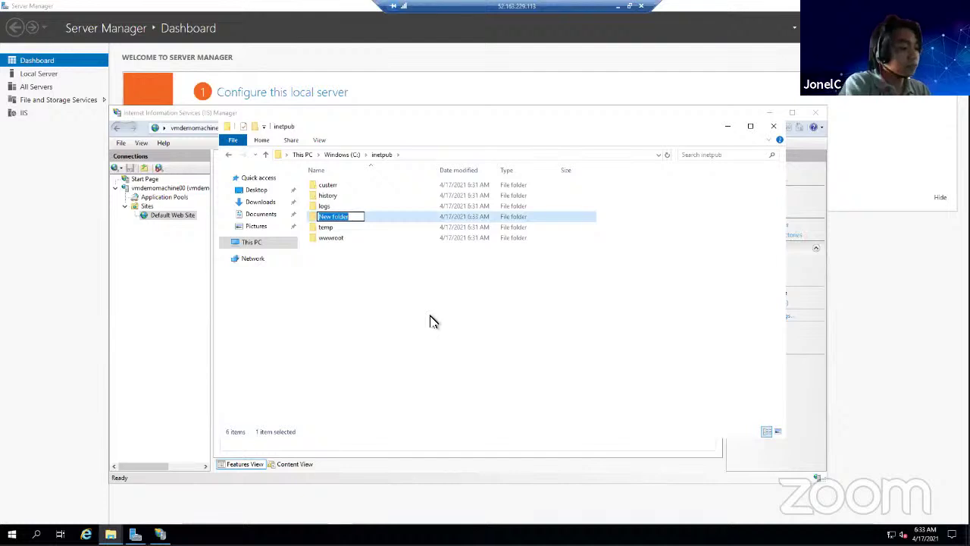
pyautogui.write('demo')
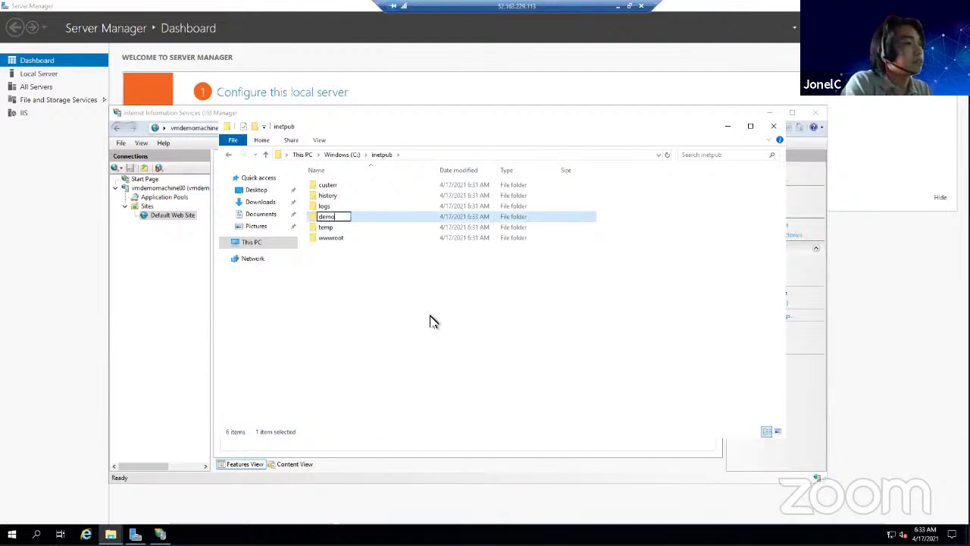
pyautogui.write('aite')
pyautogui.press('Return')
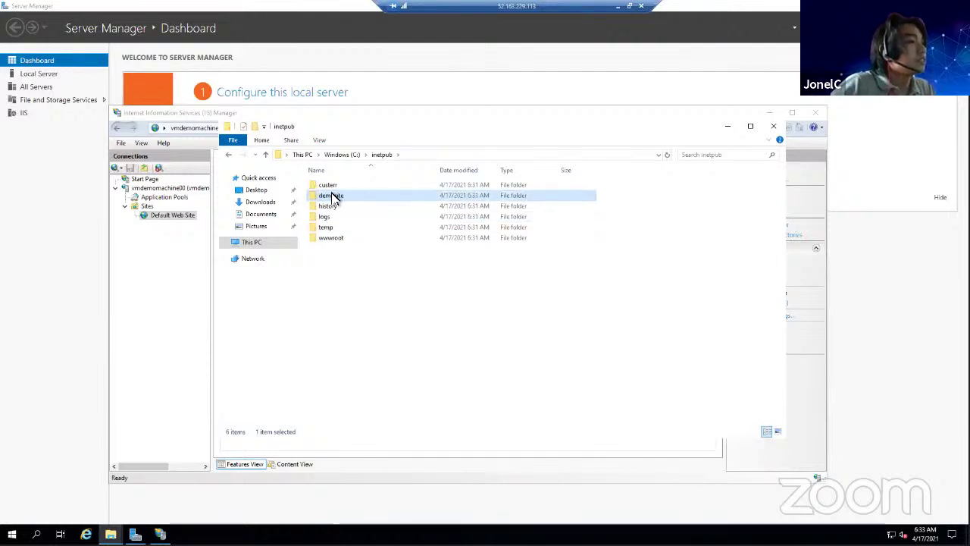
# Step: Create a wwwroot folder inside the demosite folder
pyautogui.doubleClick(334, 195)
pyautogui.click(261, 140)
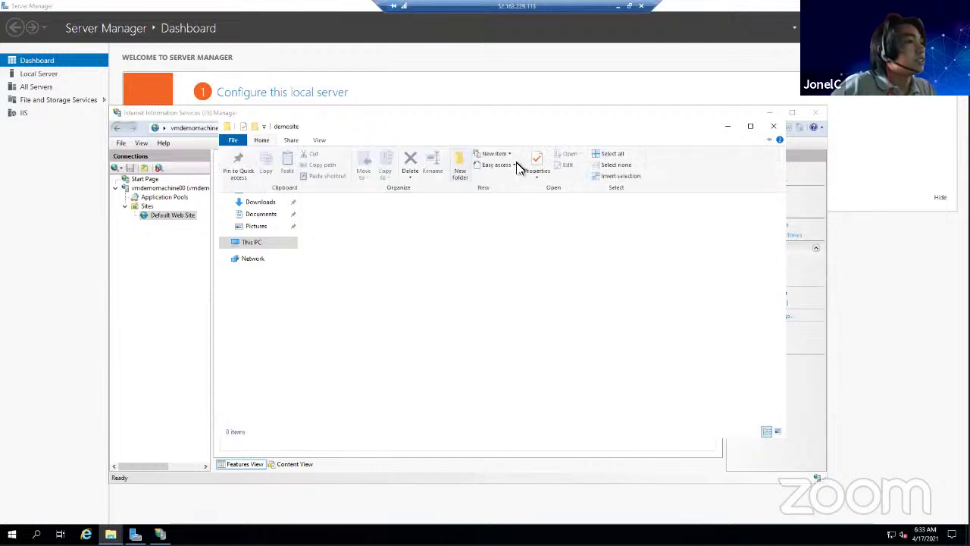
pyautogui.click(462, 172)
pyautogui.write('wwwroot')
pyautogui.press('Return')
pyautogui.press('Return')
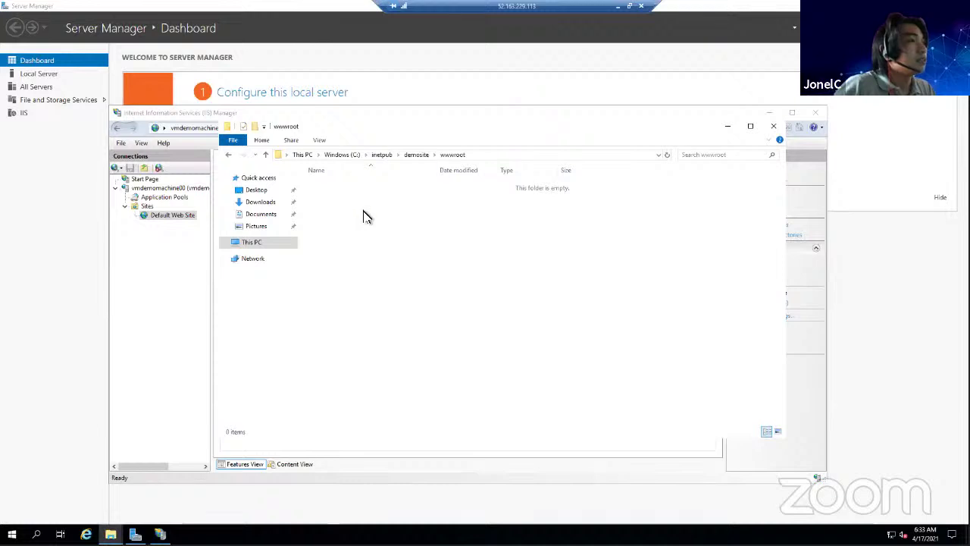
# Step: Add a new text document named demosite.html in wwwroot
pyautogui.rightClick(364, 213)
pyautogui.moveTo(453, 332)
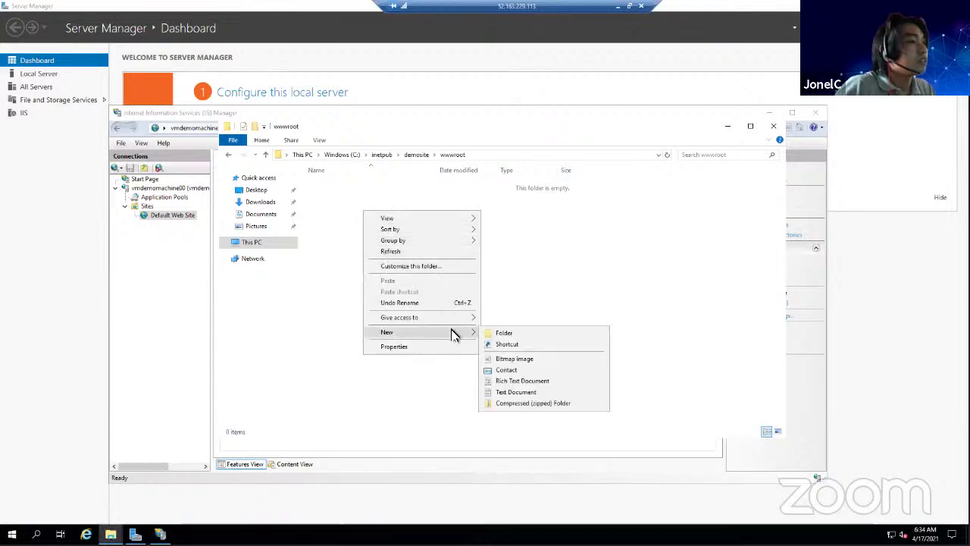
pyautogui.click(519, 392)
pyautogui.write('demosit')
pyautogui.press('Return')
pyautogui.rightClick(348, 191)
# Step: Write <h1>Hello world! I am Jay!</h1> into demosite.html in Notepad and close it
pyautogui.doubleClick(338, 189)
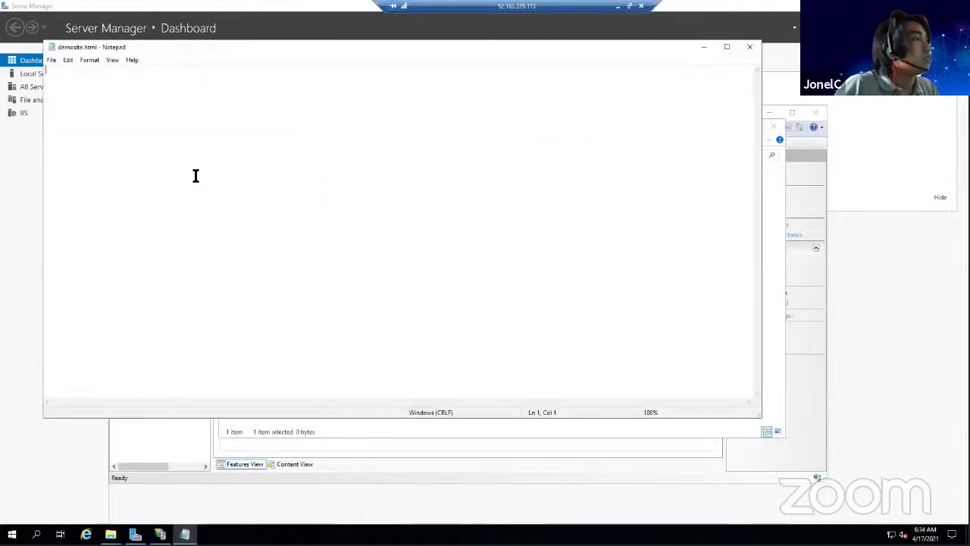
pyautogui.write('<h1><')
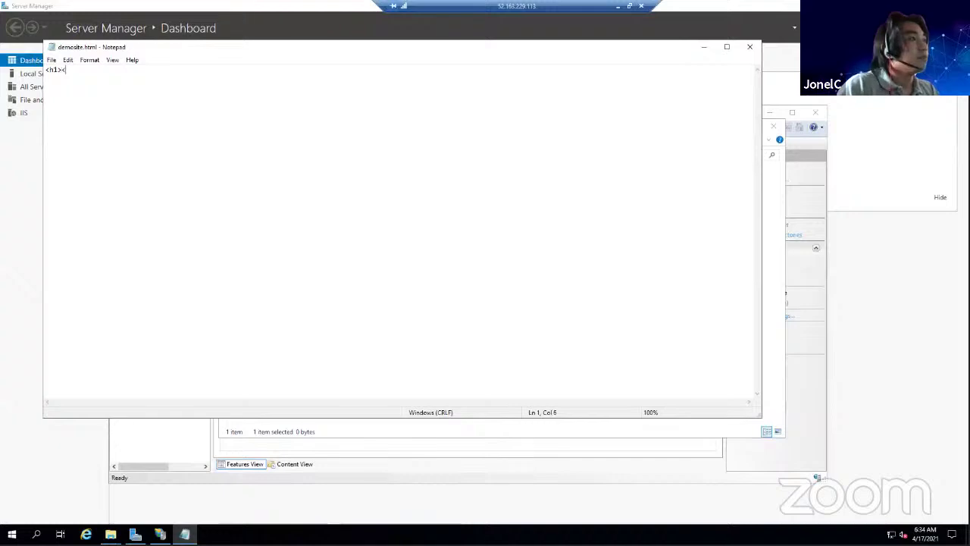
pyautogui.write('/h1>')
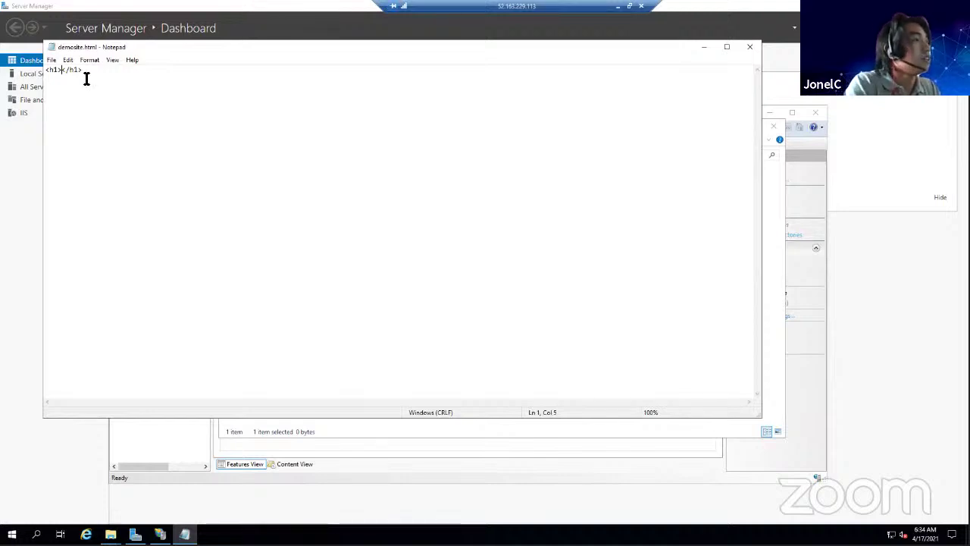
pyautogui.write('Hello world! I am Jay!')
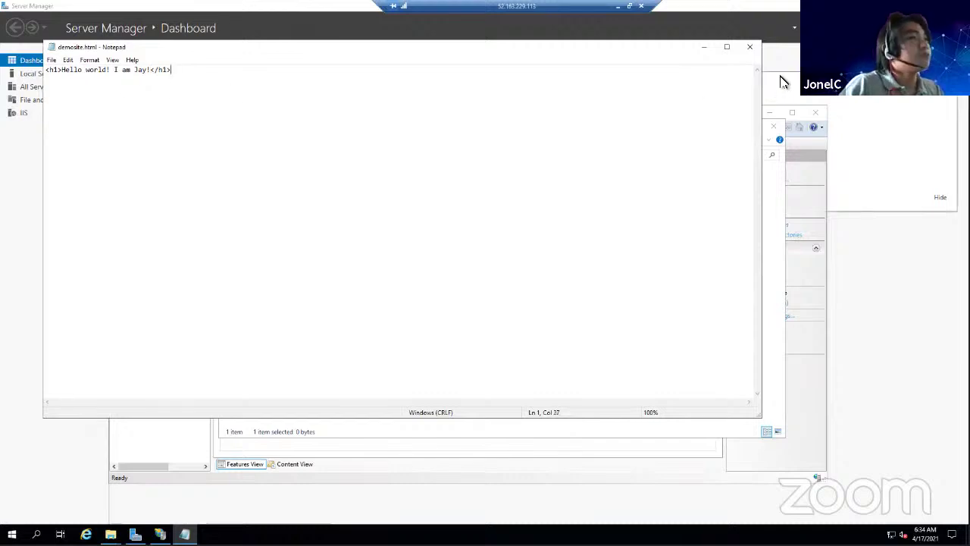
pyautogui.click(750, 46)
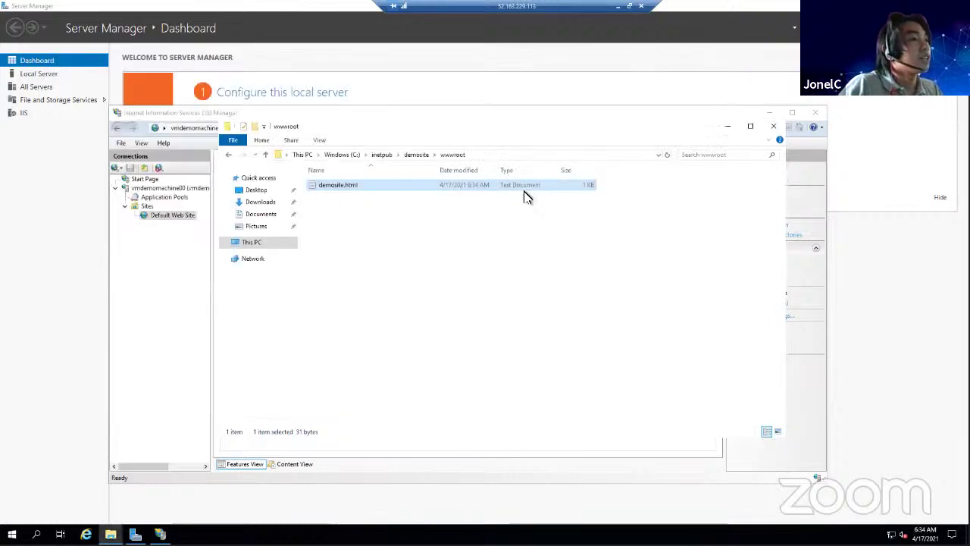
# Step: Turn on item check boxes and file name extensions in File Explorer
pyautogui.click(319, 140)
pyautogui.click(598, 157)
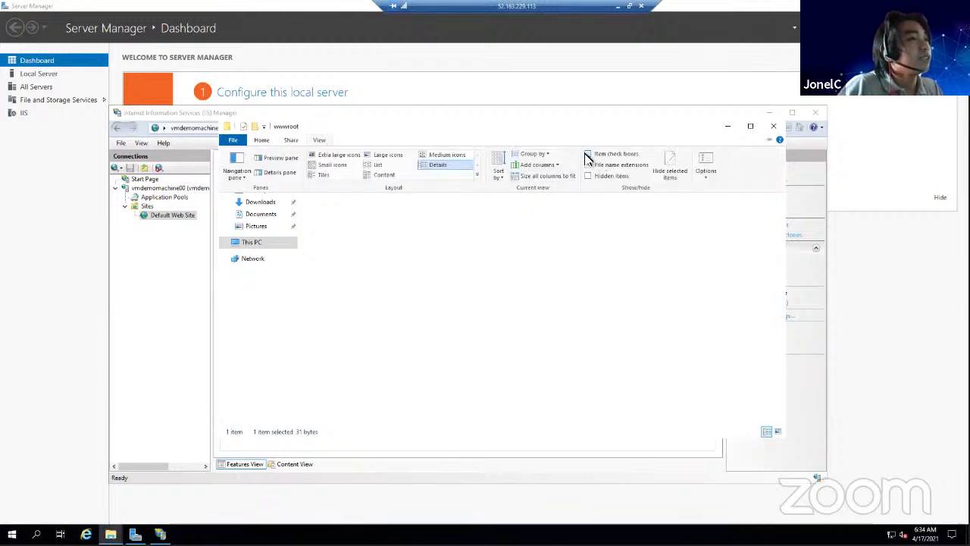
pyautogui.click(320, 141)
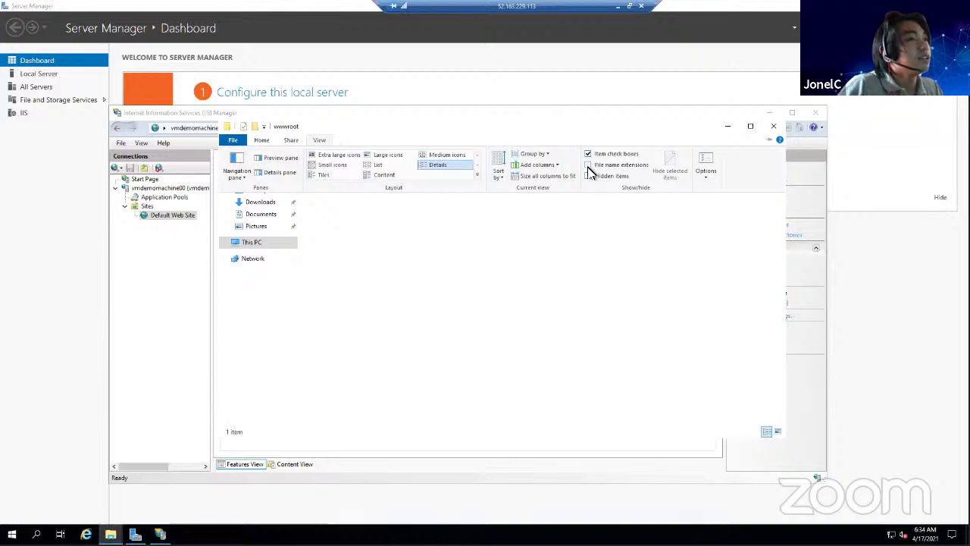
pyautogui.click(591, 166)
# Step: Rename demosite.html.txt to demosite.html by removing the .txt extension
pyautogui.click(376, 192)
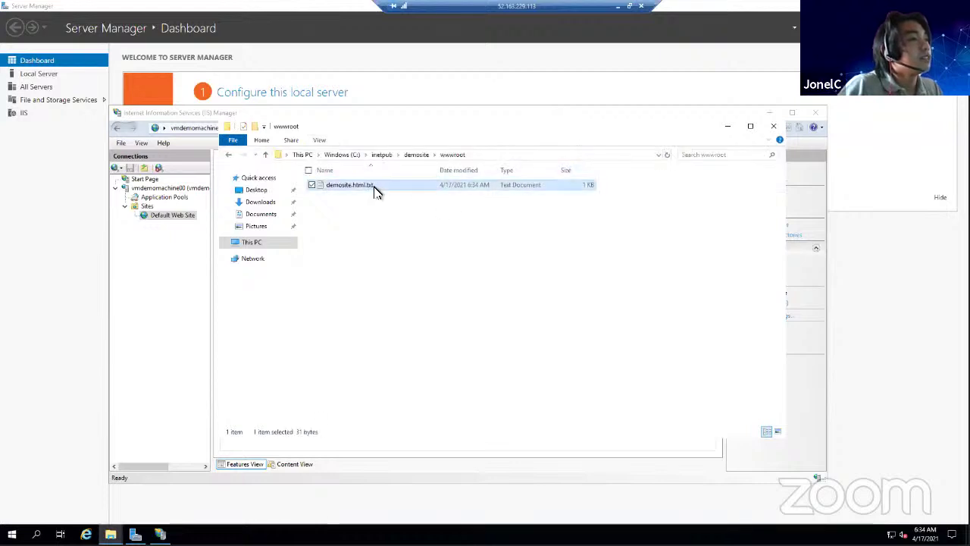
pyautogui.click(374, 190)
pyautogui.click(389, 186)
pyautogui.press('BackSpace')
pyautogui.press('BackSpace')
pyautogui.press('BackSpace')
pyautogui.press('BackSpace')
pyautogui.press('Return')
pyautogui.press('Return')
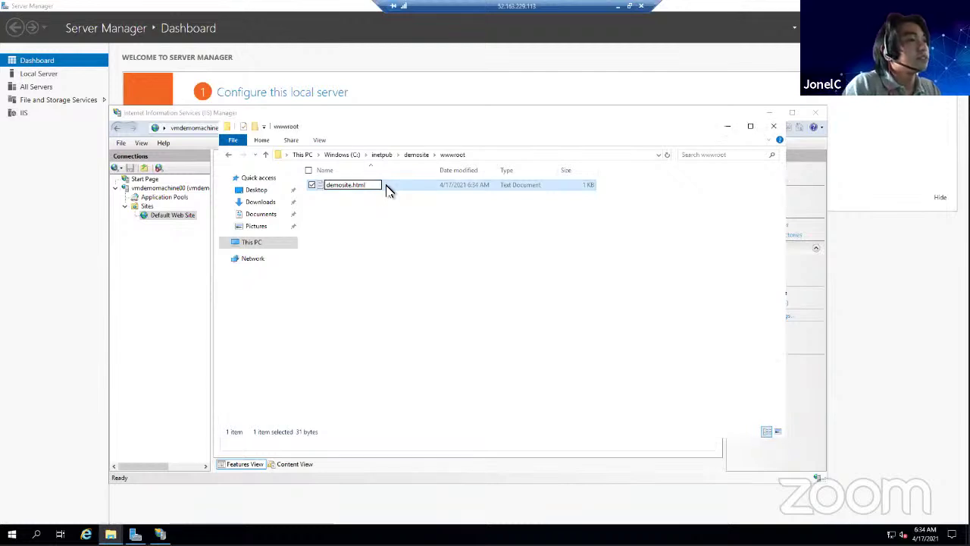
pyautogui.click(401, 255)
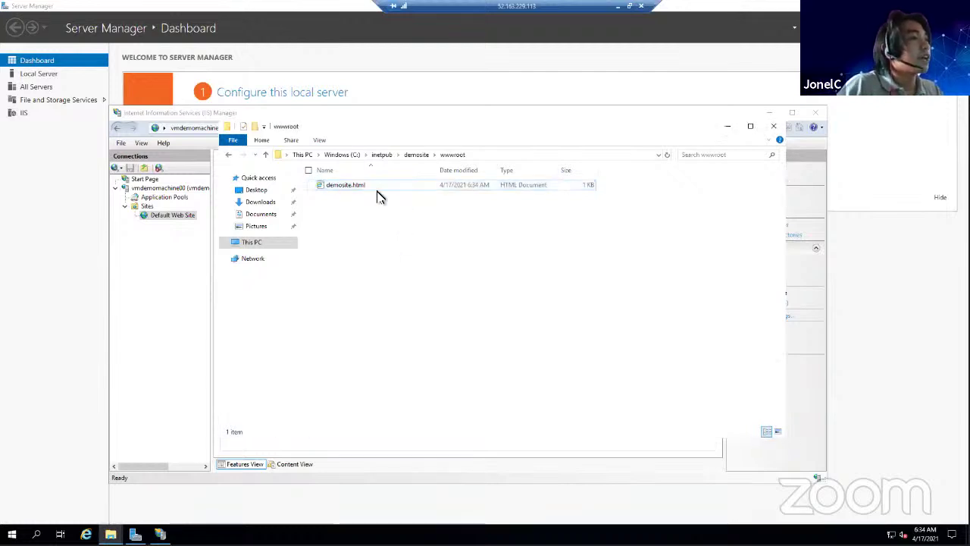
# Step: Start a new website named demosite with physical path C:\inetpub\demosite\wwwroot
pyautogui.rightClick(147, 207)
pyautogui.click(156, 213)
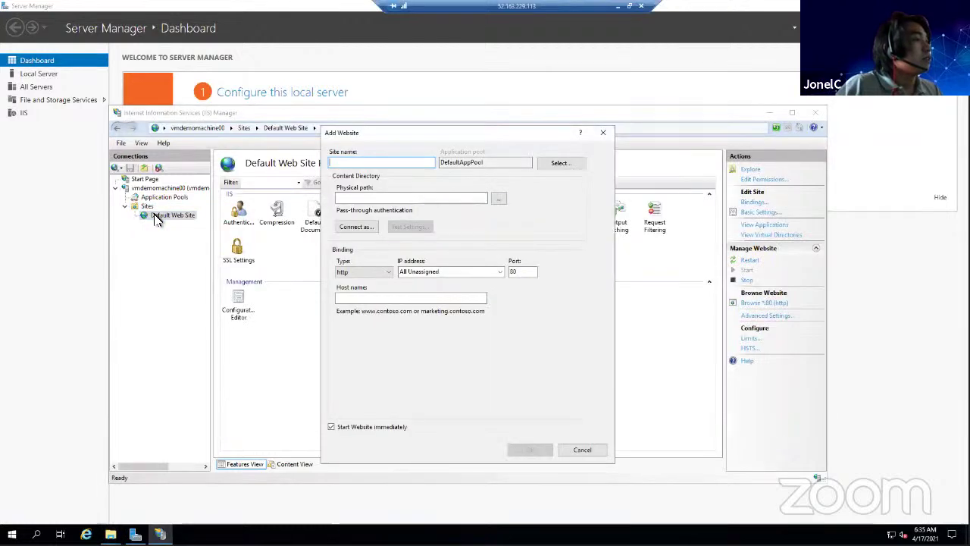
pyautogui.write('demosite')
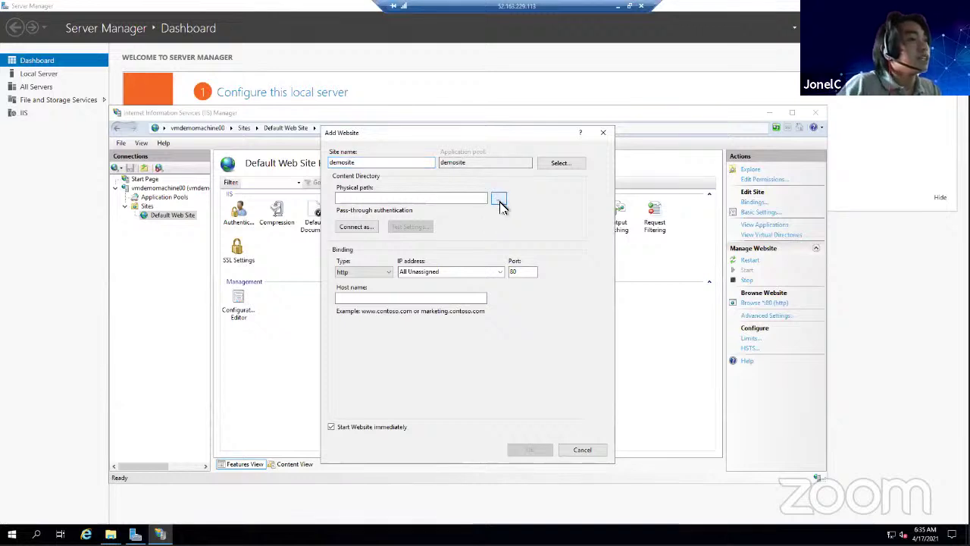
pyautogui.click(499, 197)
pyautogui.scroll(-2, 447, 292)
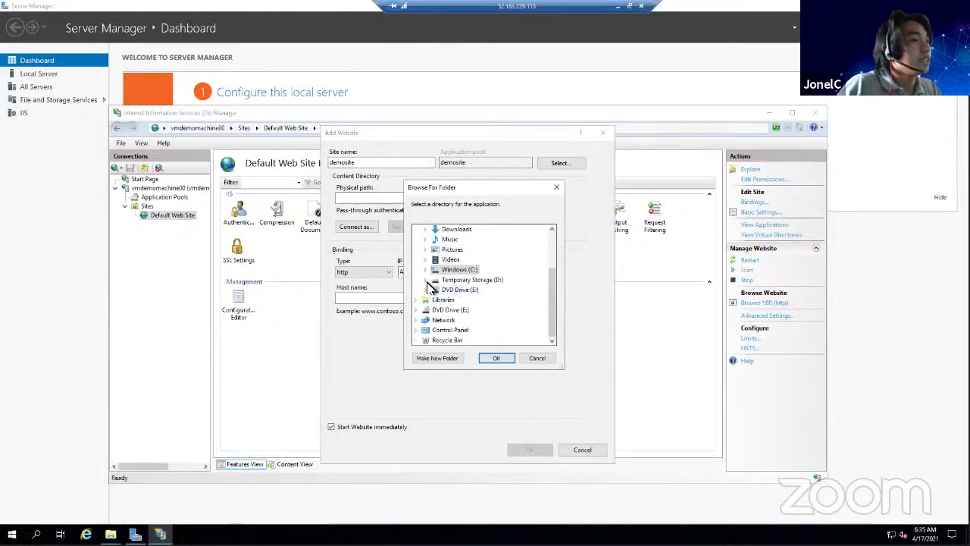
pyautogui.click(425, 269)
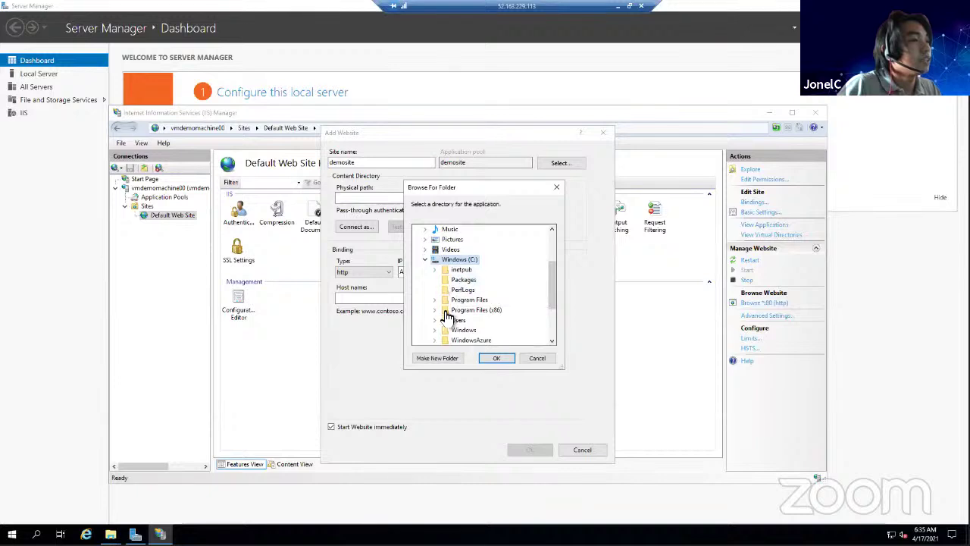
pyautogui.scroll(-1, 449, 312)
pyautogui.click(435, 239)
pyautogui.click(470, 260)
pyautogui.click(482, 261)
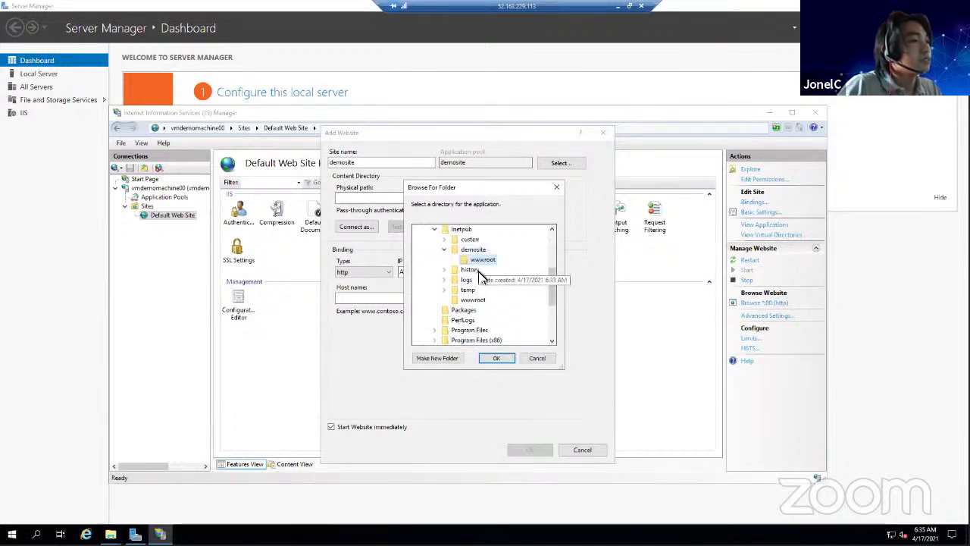
pyautogui.click(494, 358)
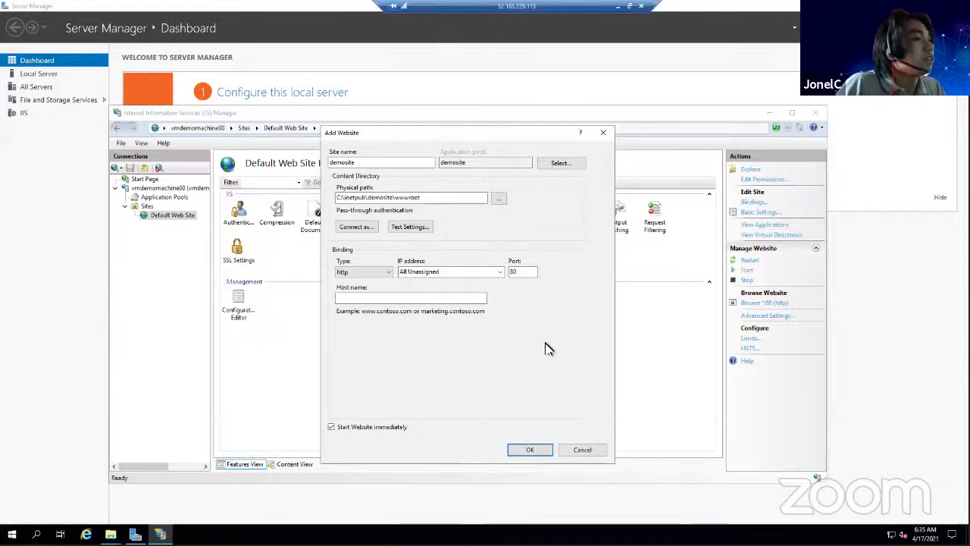
# Step: Create the site, accepting the duplicate port 80 binding warning
pyautogui.click(523, 450)
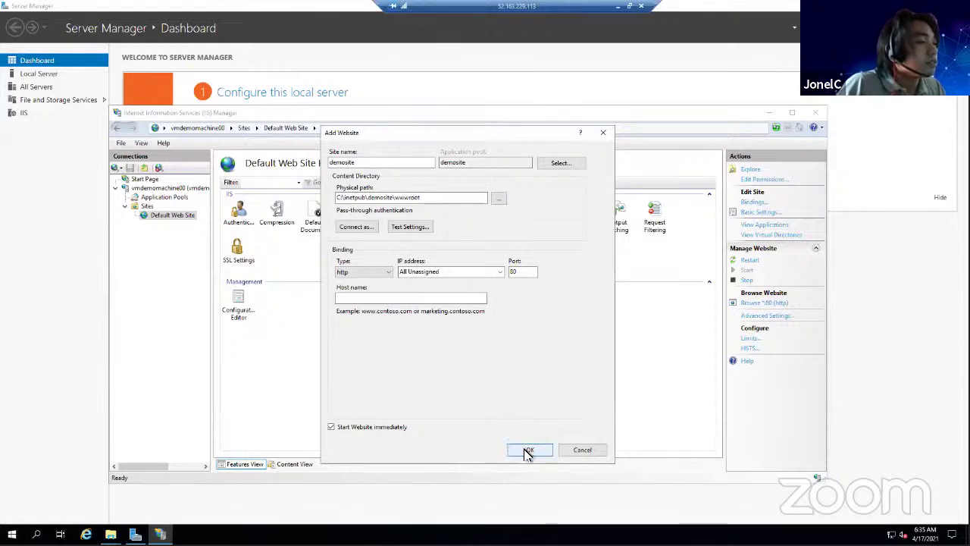
pyautogui.click(528, 453)
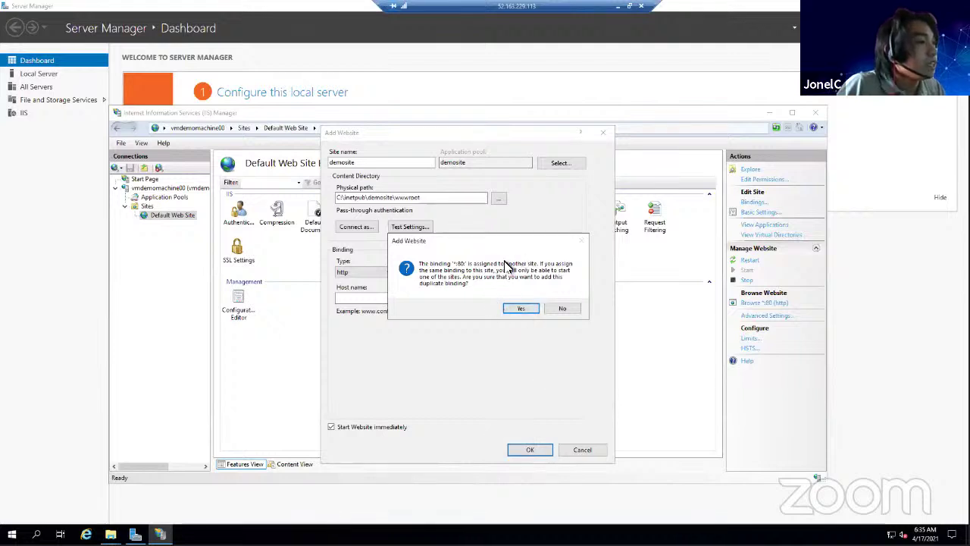
pyautogui.moveTo(507, 242); pyautogui.dragTo(520, 287)
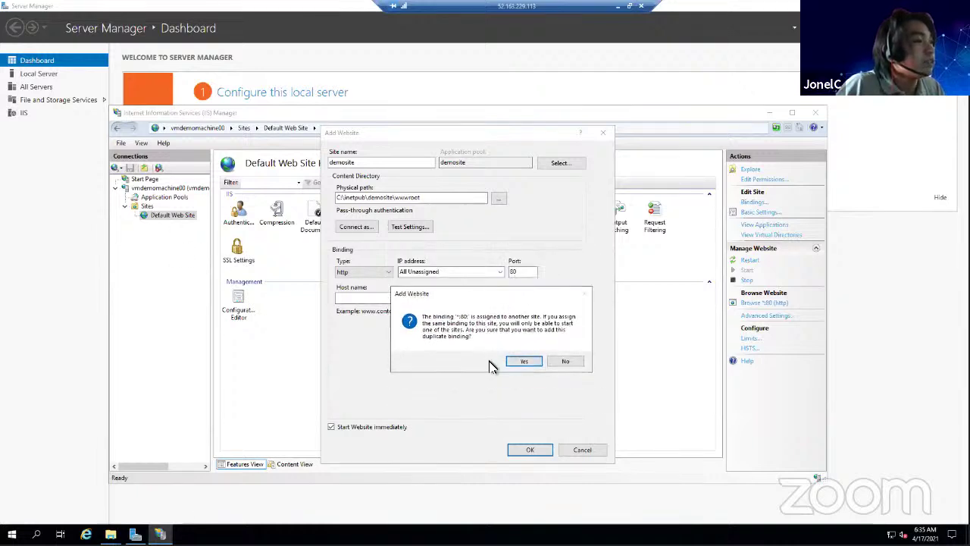
pyautogui.click(525, 362)
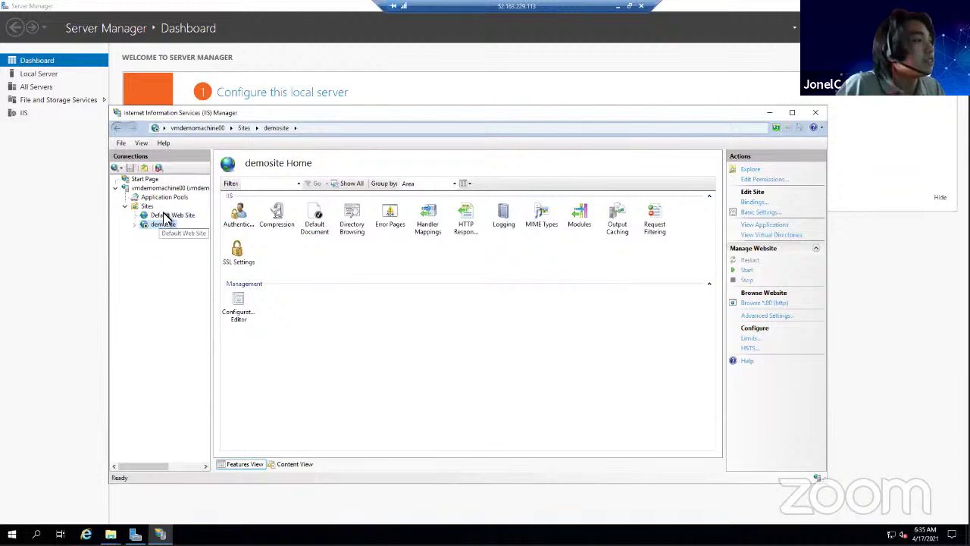
# Step: Stop the Default Web Site and start demosite in IIS Manager, then minimize IIS Manager
pyautogui.rightClick(164, 215)
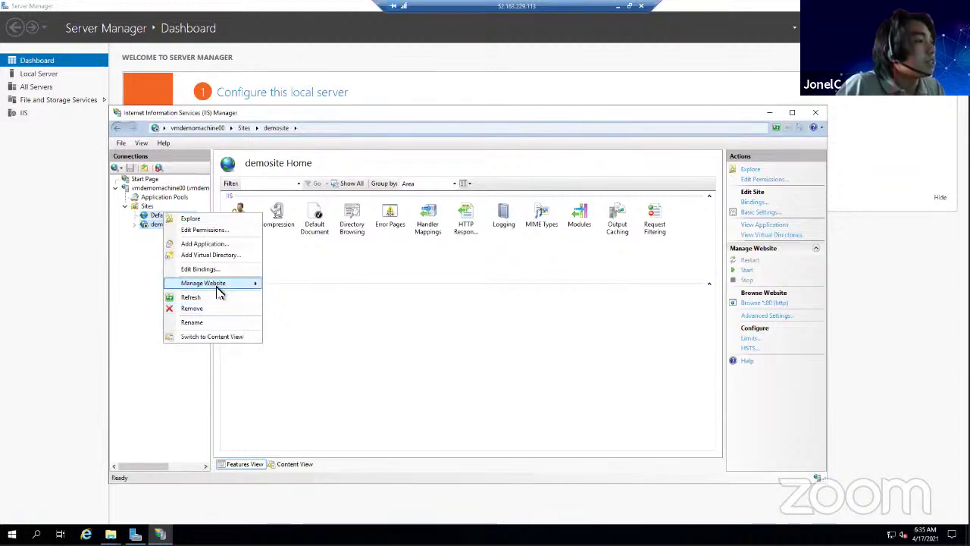
pyautogui.moveTo(216, 286)
pyautogui.click(282, 307)
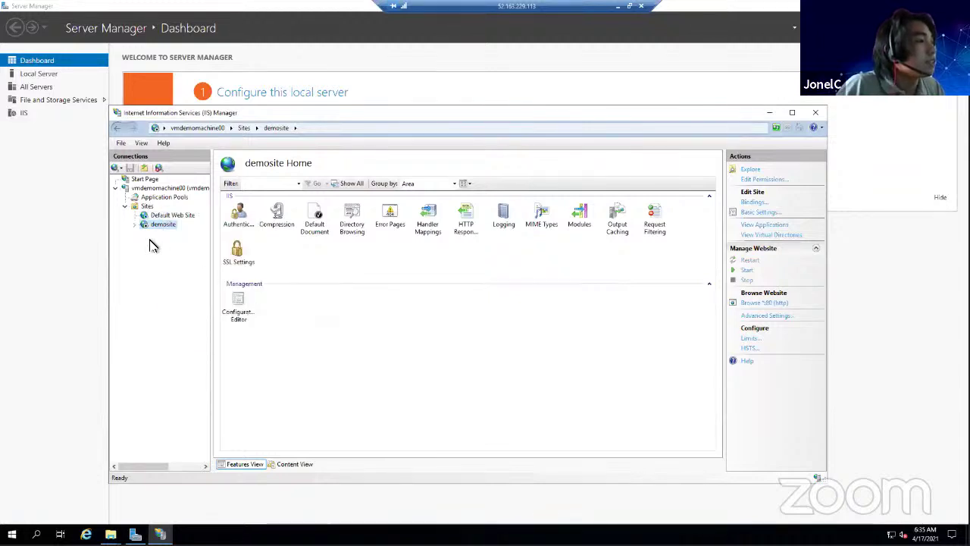
pyautogui.rightClick(151, 229)
pyautogui.moveTo(199, 297)
pyautogui.click(291, 311)
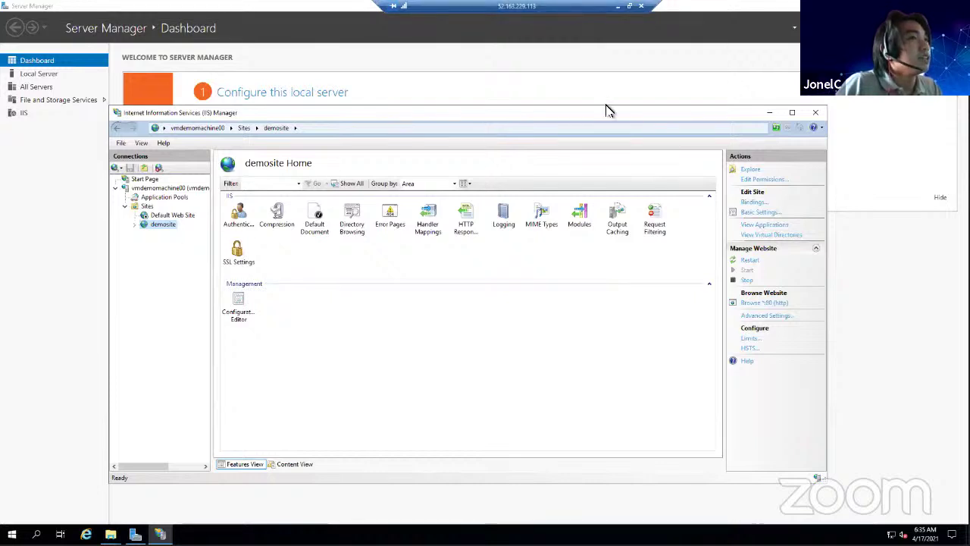
pyautogui.click(736, 9)
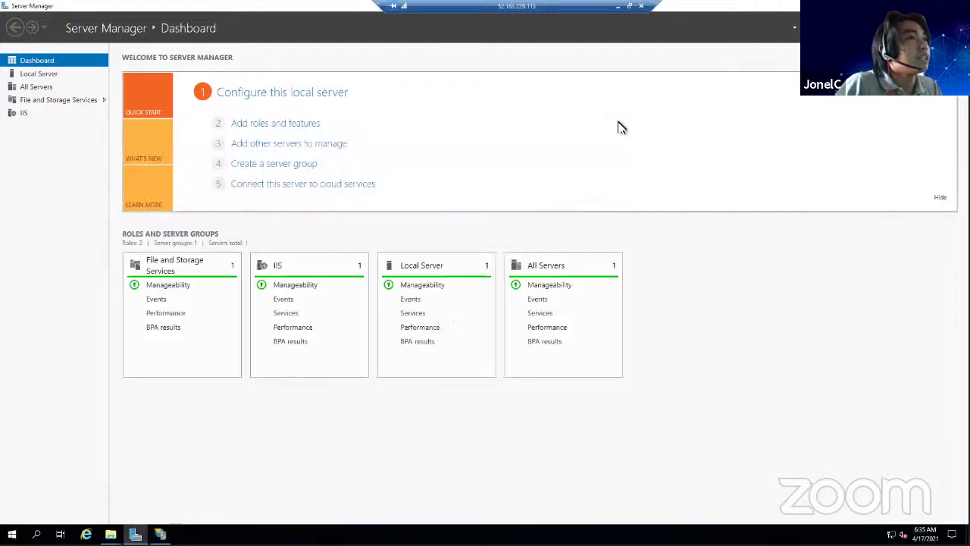
pyautogui.hotkey('alt', 'Tab')
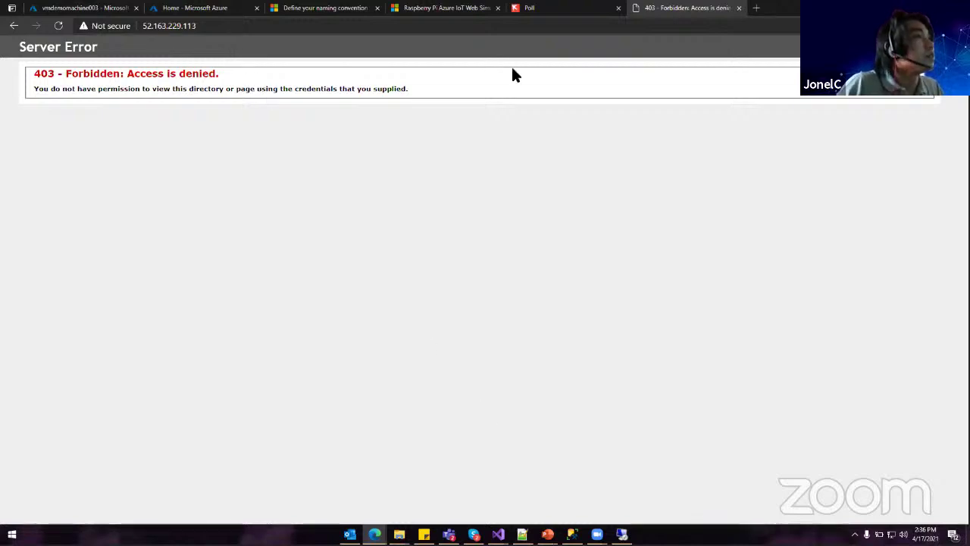
pyautogui.click(621, 535)
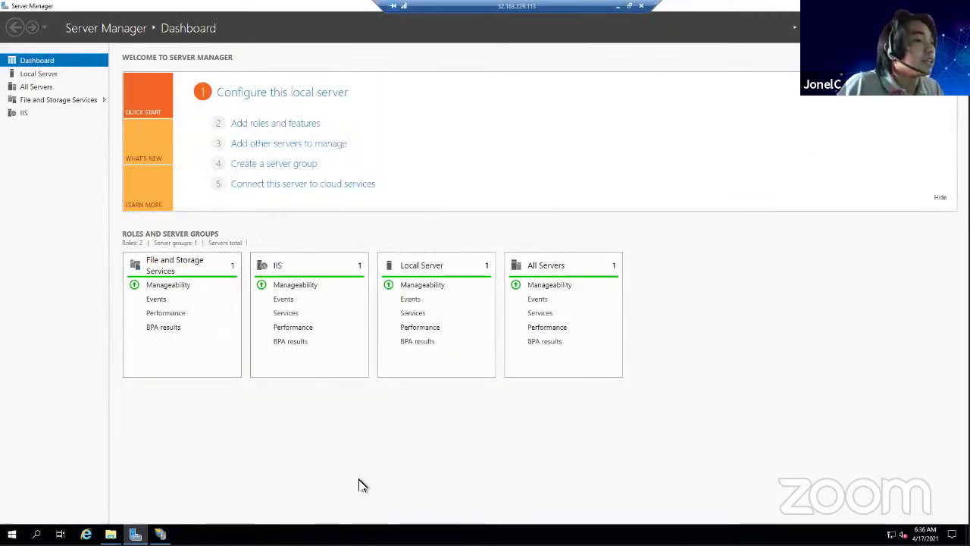
# Step: Explore demosite's wwwroot folder to confirm it contains demosite.html
pyautogui.click(160, 534)
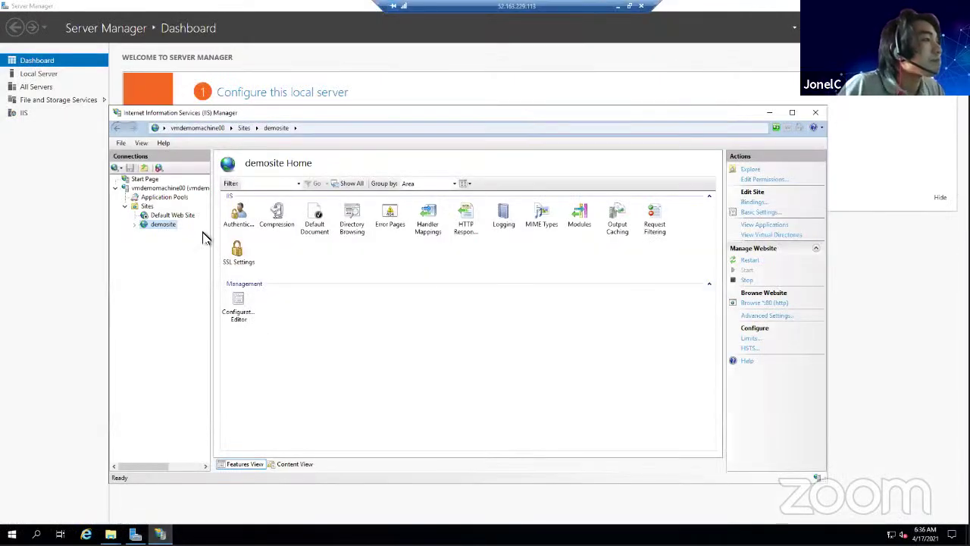
pyautogui.rightClick(155, 225)
pyautogui.click(138, 229)
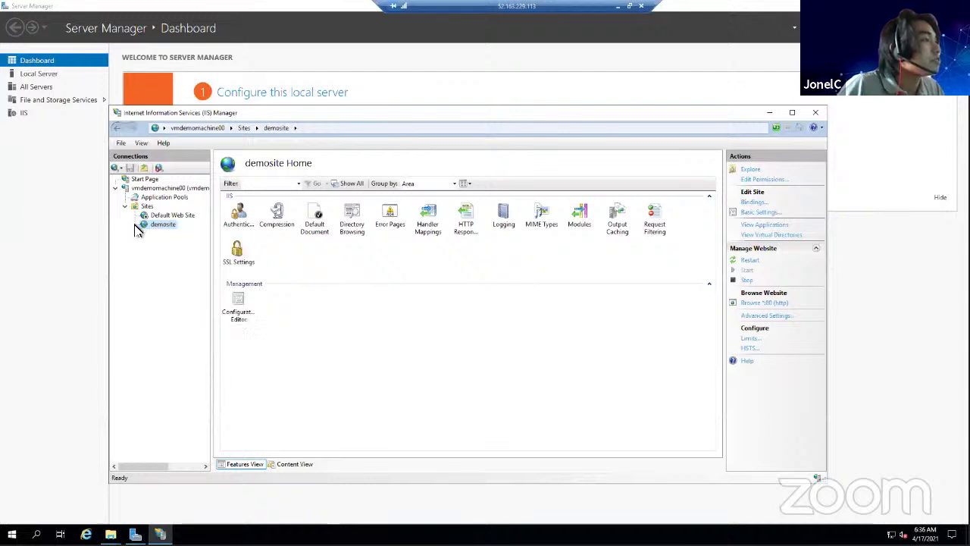
pyautogui.rightClick(151, 225)
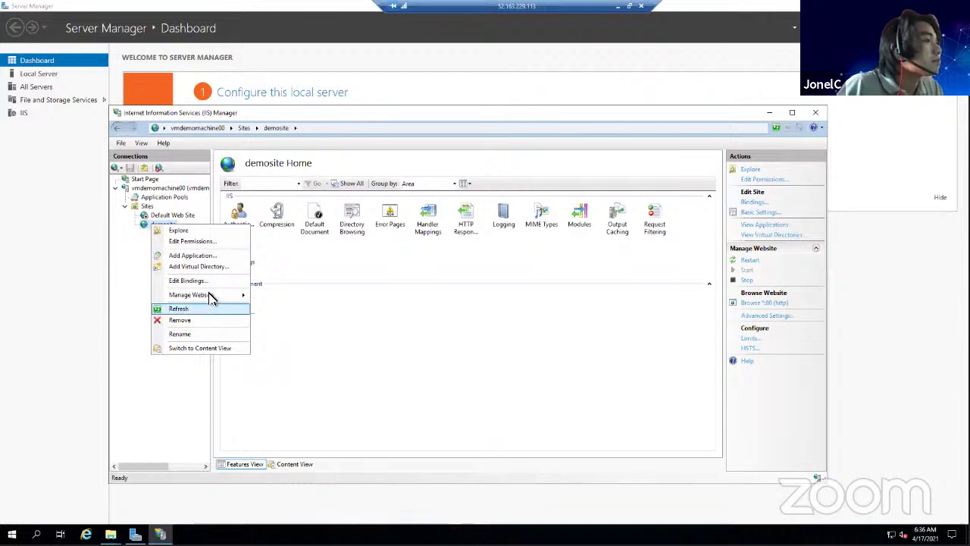
pyautogui.click(217, 231)
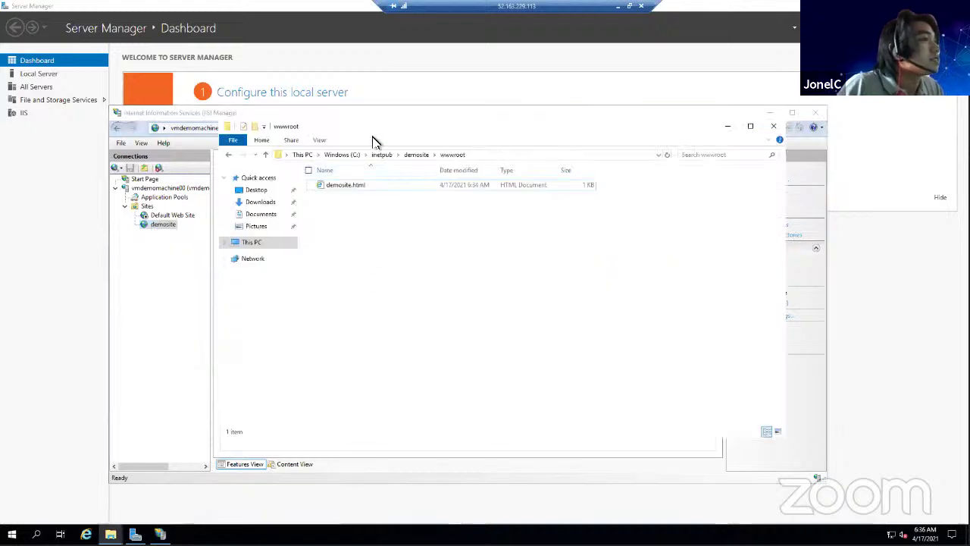
pyautogui.moveTo(382, 134); pyautogui.dragTo(404, 159)
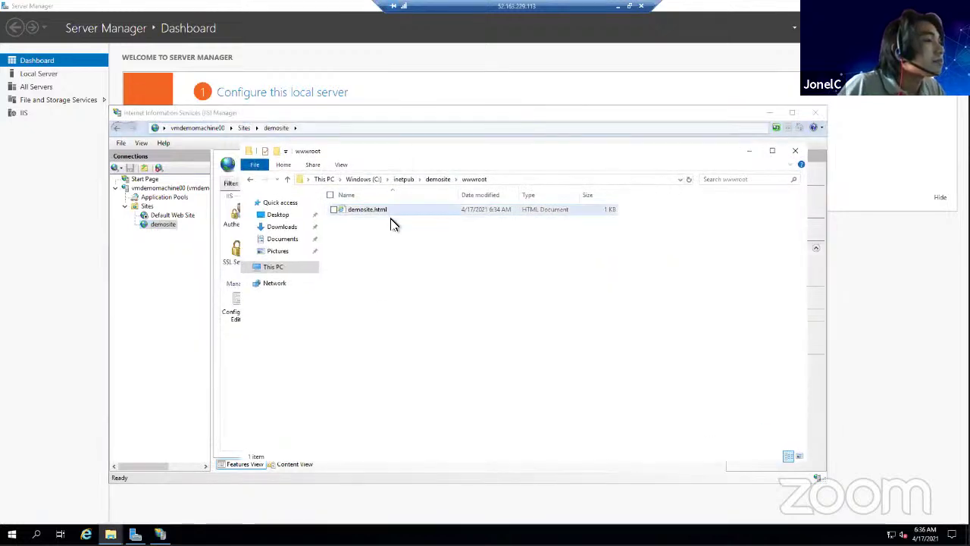
# Step: Restart the demosite website from its Manage Website menu
pyautogui.rightClick(161, 225)
pyautogui.moveTo(217, 297)
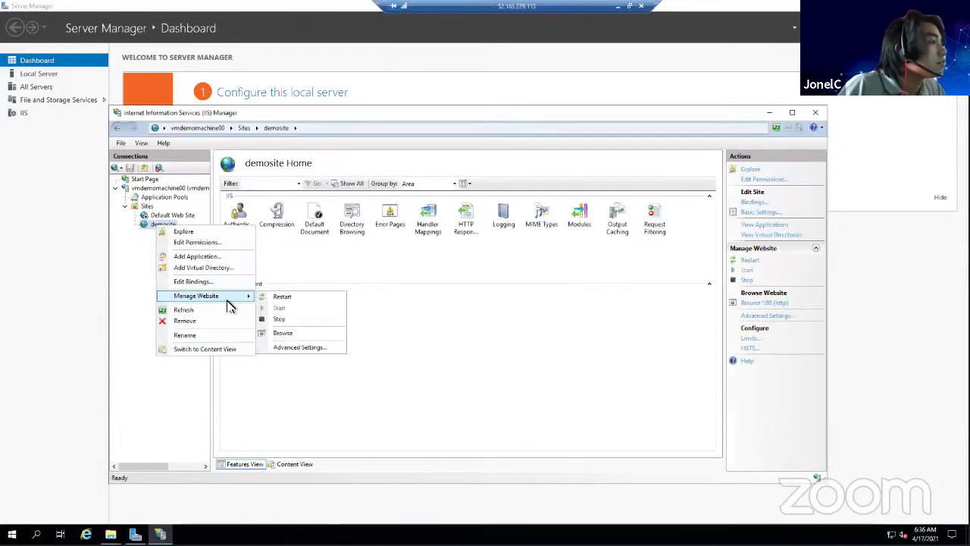
pyautogui.click(283, 297)
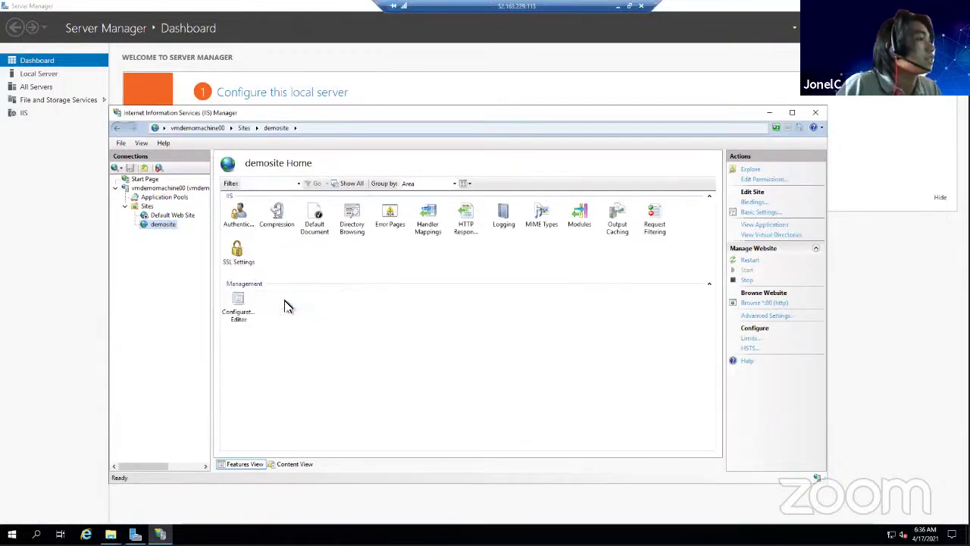
pyautogui.rightClick(159, 216)
pyautogui.click(137, 251)
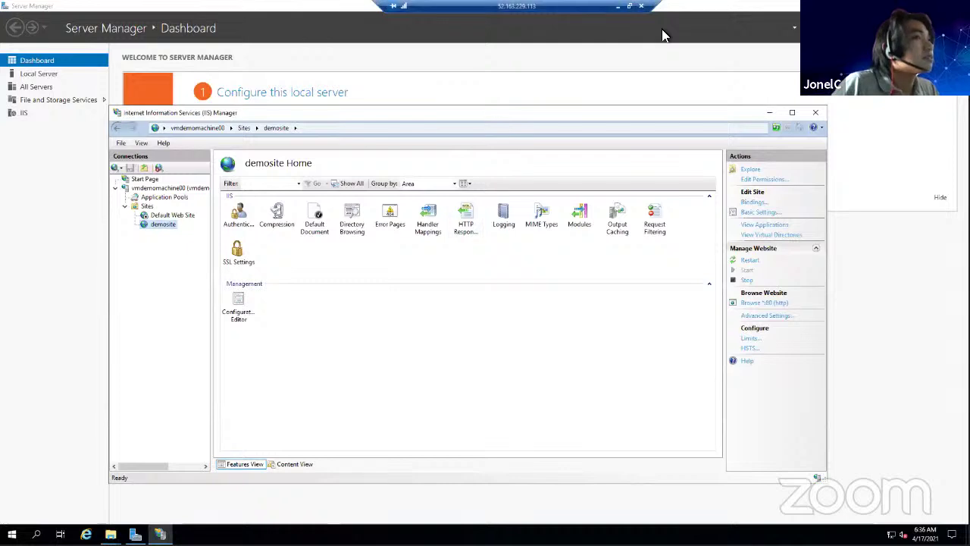
# Step: Check that vmdemomachine003's overview shows public IP 52.163.229.113
pyautogui.click(618, 5)
pyautogui.click(455, 29)
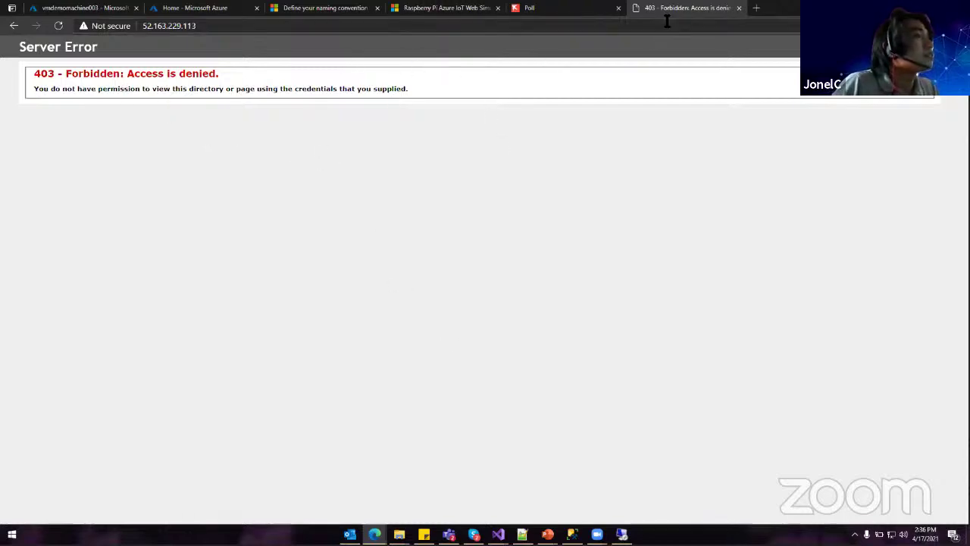
pyautogui.click(599, 9)
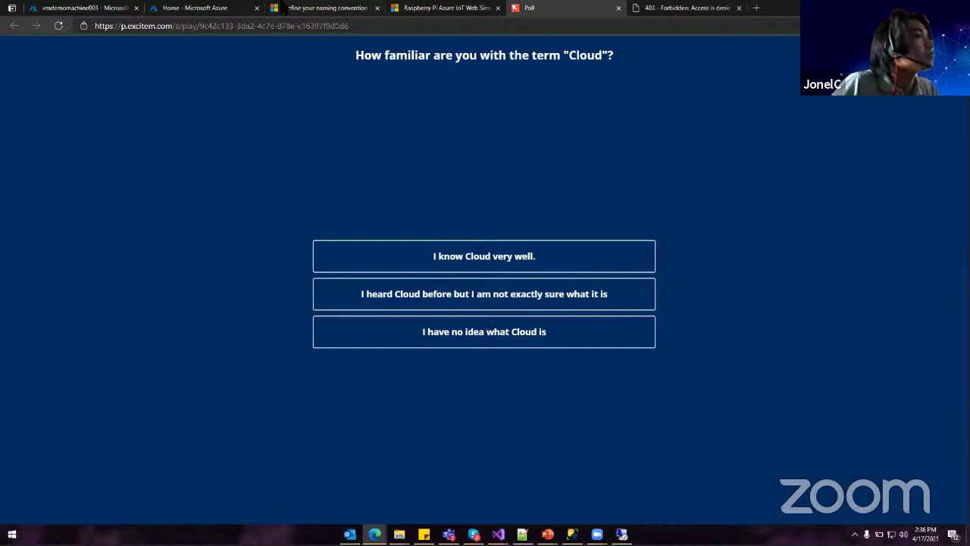
pyautogui.click(282, 9)
pyautogui.click(191, 7)
pyautogui.click(116, 7)
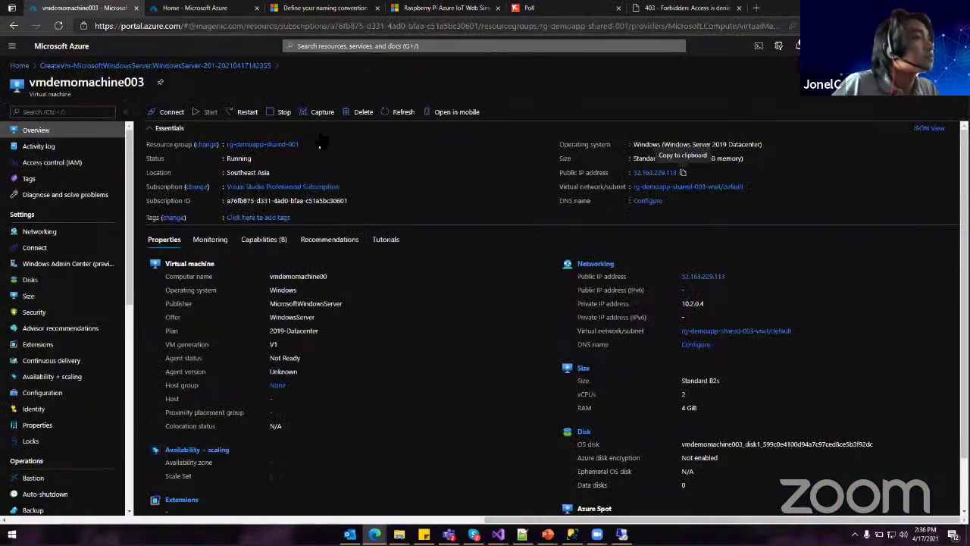
# Step: Reload 52.163.229.113 in the 403 tab, which still returns 403 Forbidden
pyautogui.click(702, 9)
pyautogui.click(697, 25)
pyautogui.press('Return')
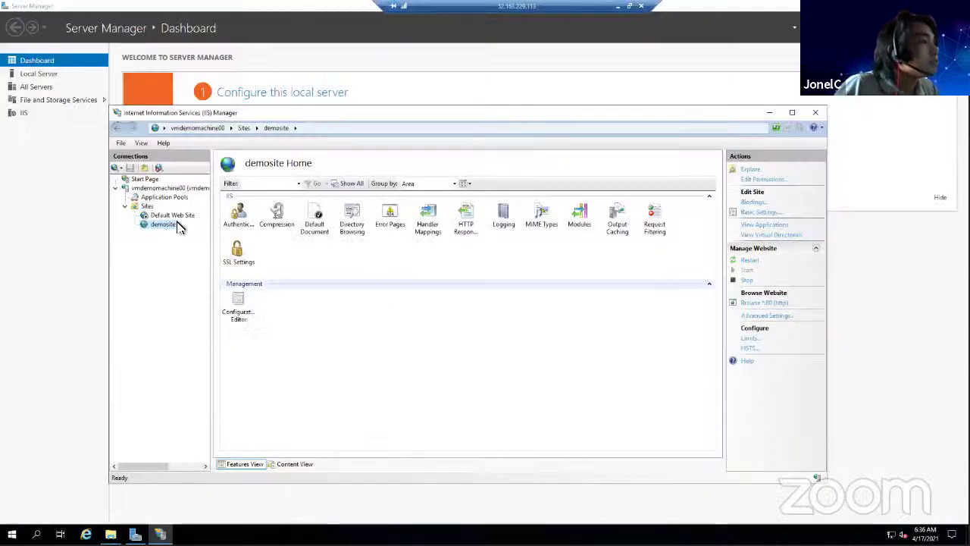
# Step: Review demosite's Advanced Settings and close them without changes
pyautogui.rightClick(148, 226)
pyautogui.moveTo(202, 301)
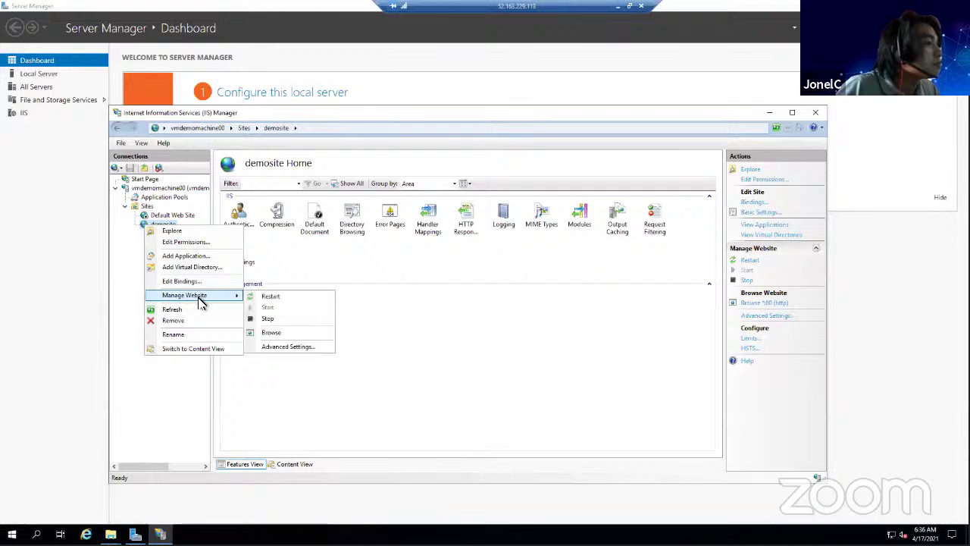
pyautogui.click(282, 348)
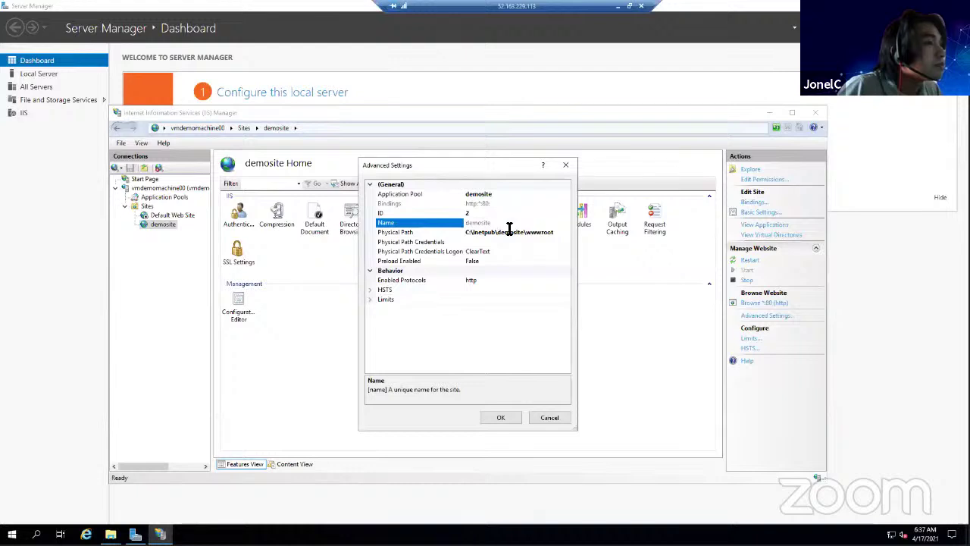
pyautogui.click(567, 165)
# Step: Stop the demosite website
pyautogui.rightClick(180, 217)
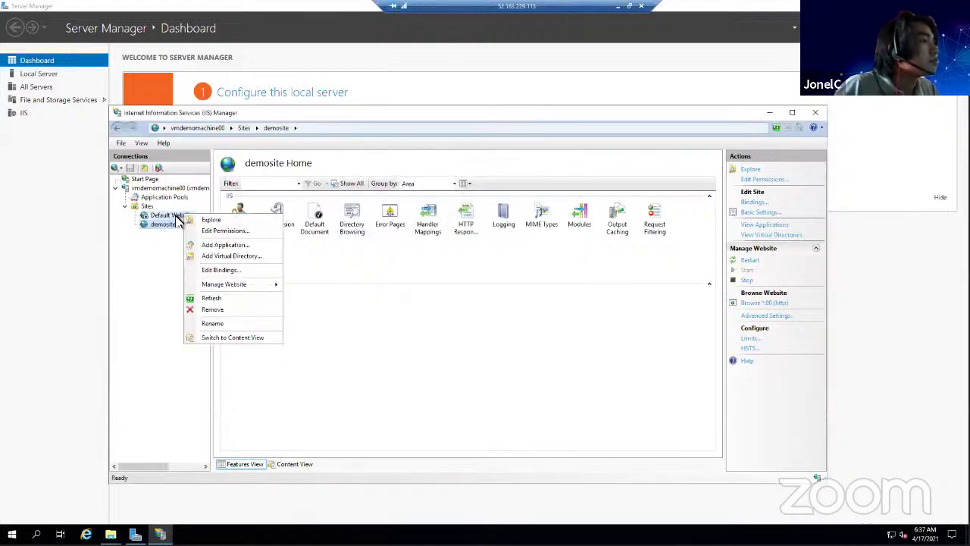
pyautogui.rightClick(159, 224)
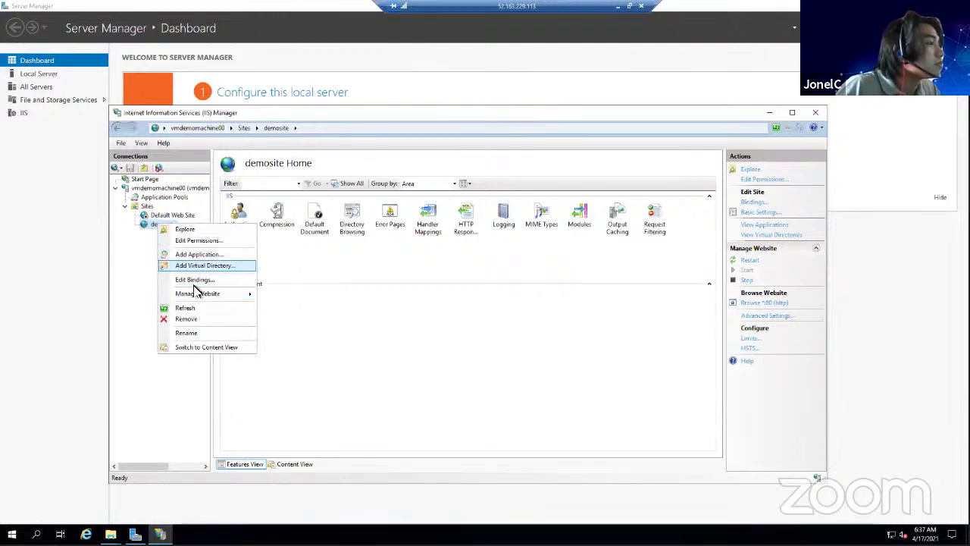
pyautogui.moveTo(228, 294)
pyautogui.click(295, 333)
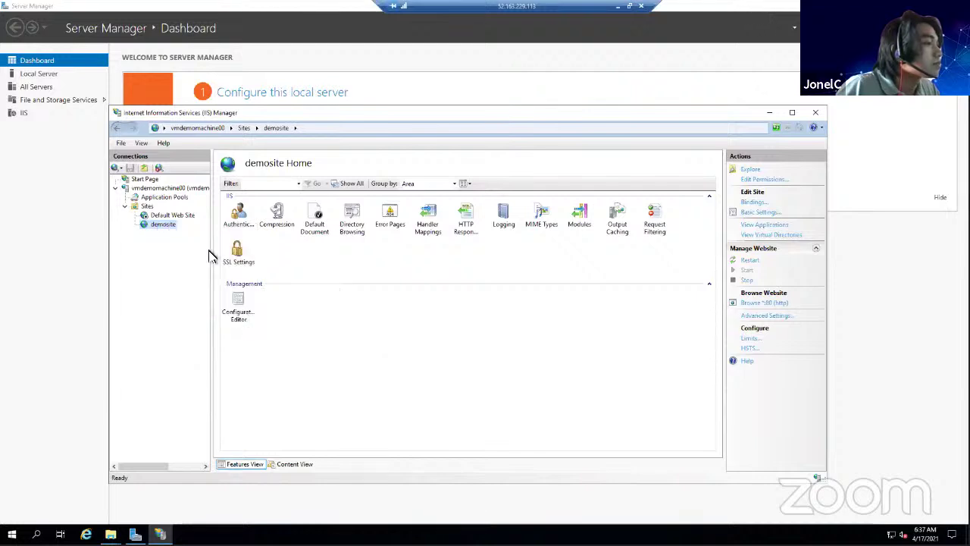
# Step: Start the Default Web Site and bring Server Manager back to the front
pyautogui.rightClick(186, 219)
pyautogui.click(163, 216)
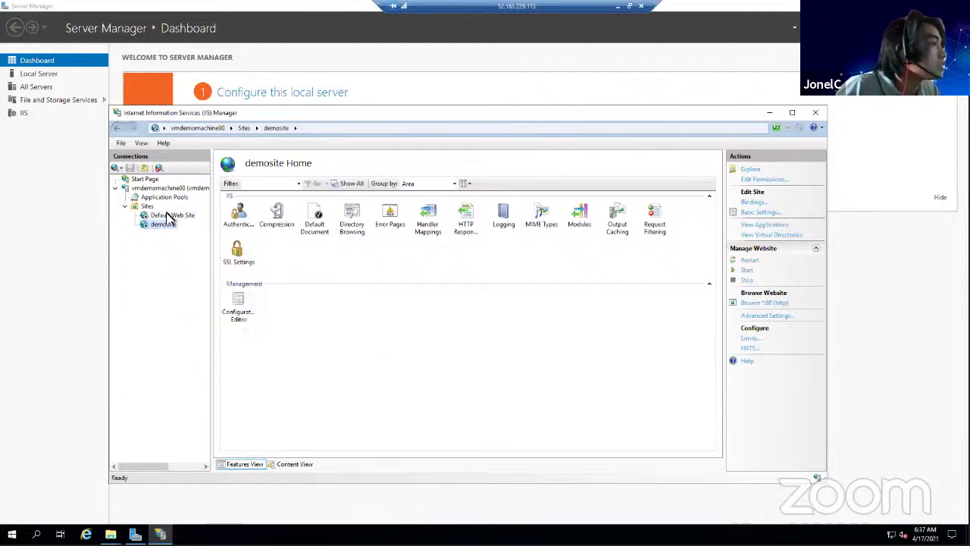
pyautogui.rightClick(167, 213)
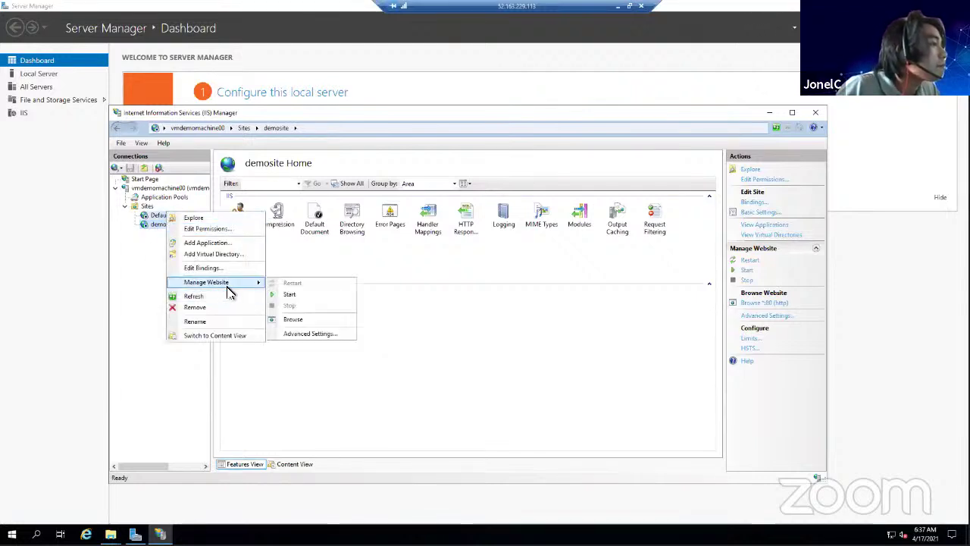
pyautogui.click(299, 295)
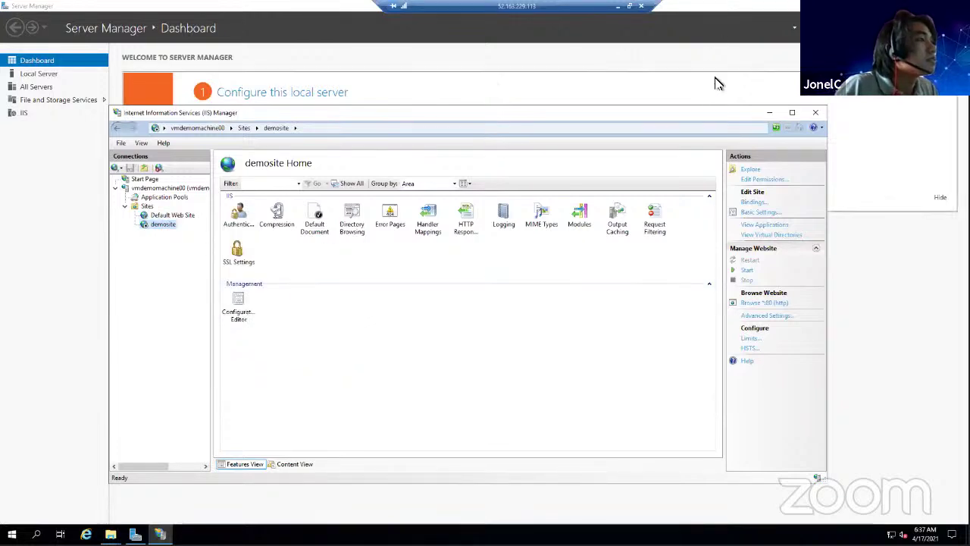
pyautogui.click(728, 9)
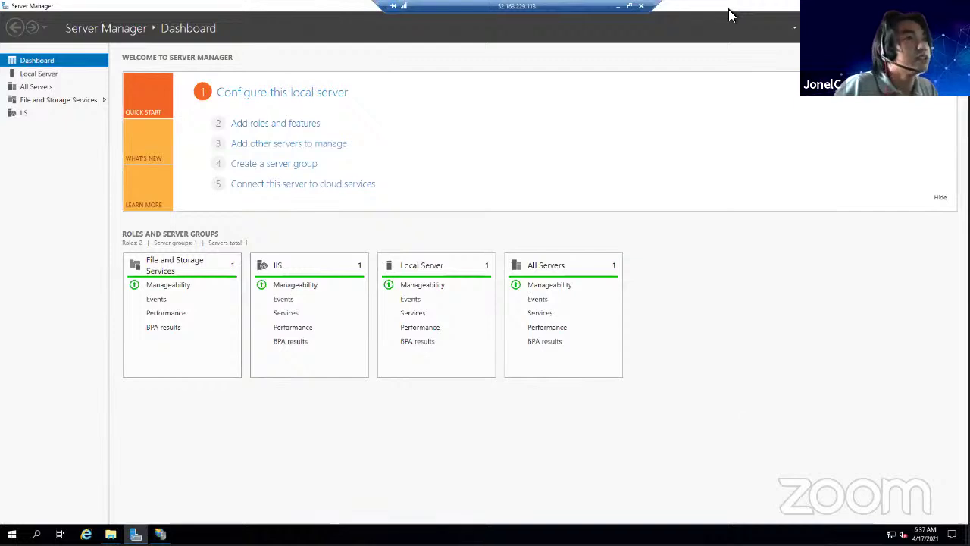
# Step: Reload 52.163.229.113 to show the IIS Windows Server welcome page, then return to the VM
pyautogui.click(618, 5)
pyautogui.click(341, 28)
pyautogui.press('Return')
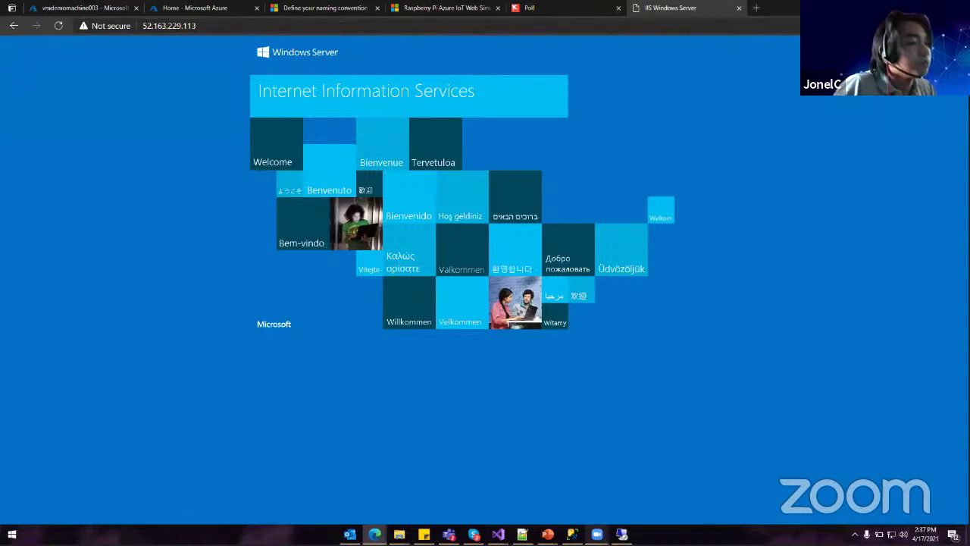
pyautogui.hotkey('alt', 'Tab')
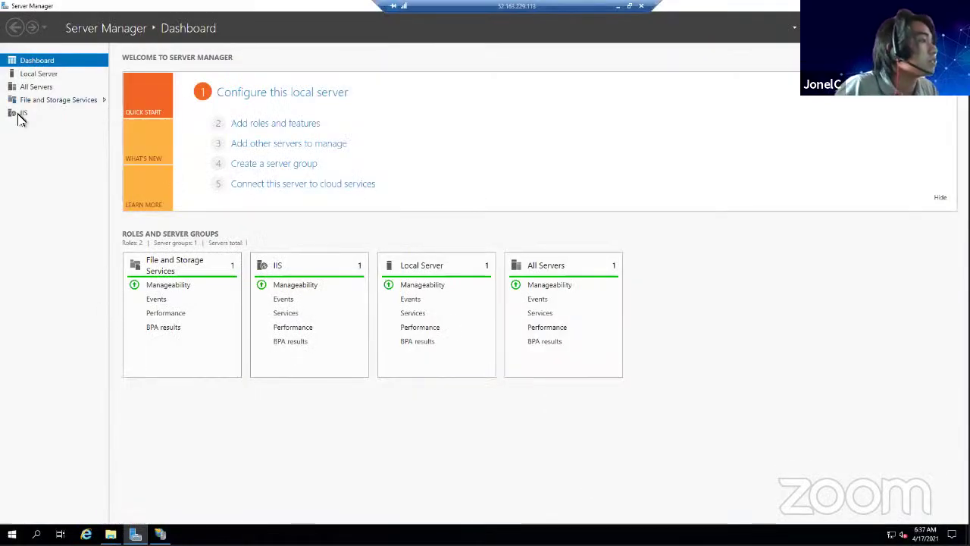
# Step: Open iisstart.htm from C:\inetpub\wwwroot in Notepad
pyautogui.moveTo(111, 534)
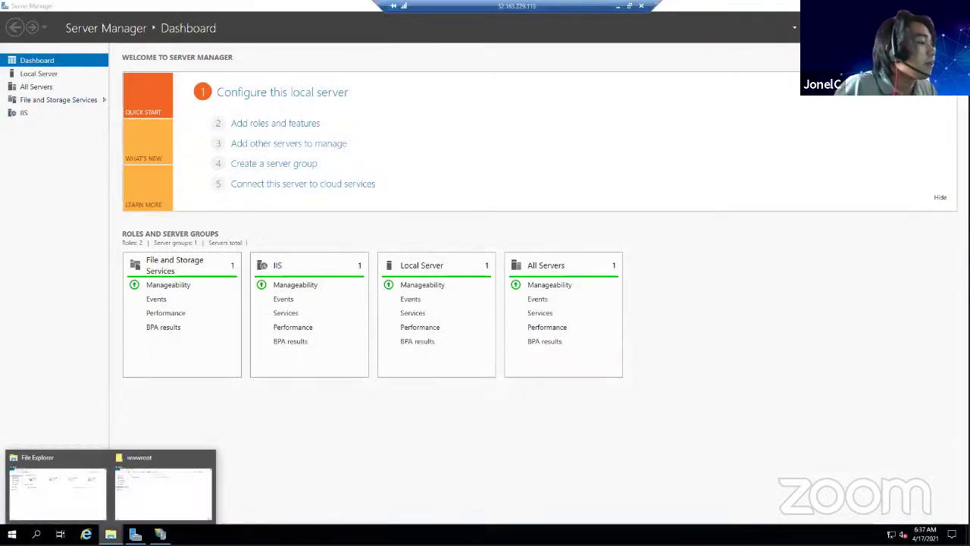
pyautogui.click(172, 502)
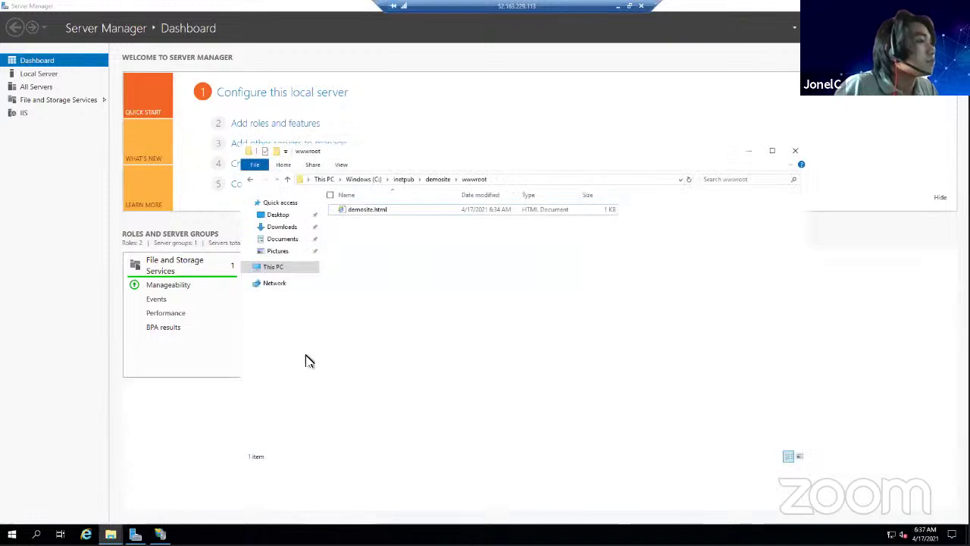
pyautogui.click(434, 182)
pyautogui.click(407, 181)
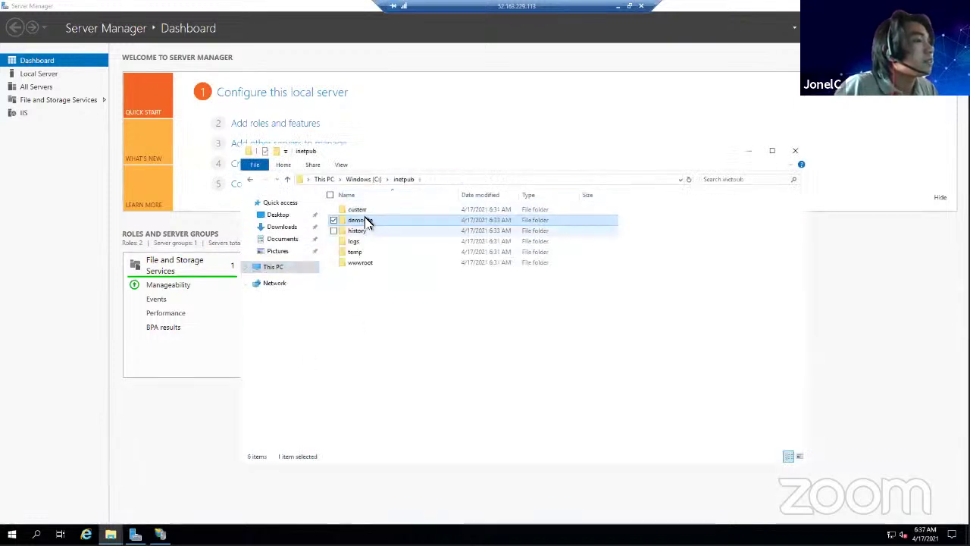
pyautogui.doubleClick(367, 263)
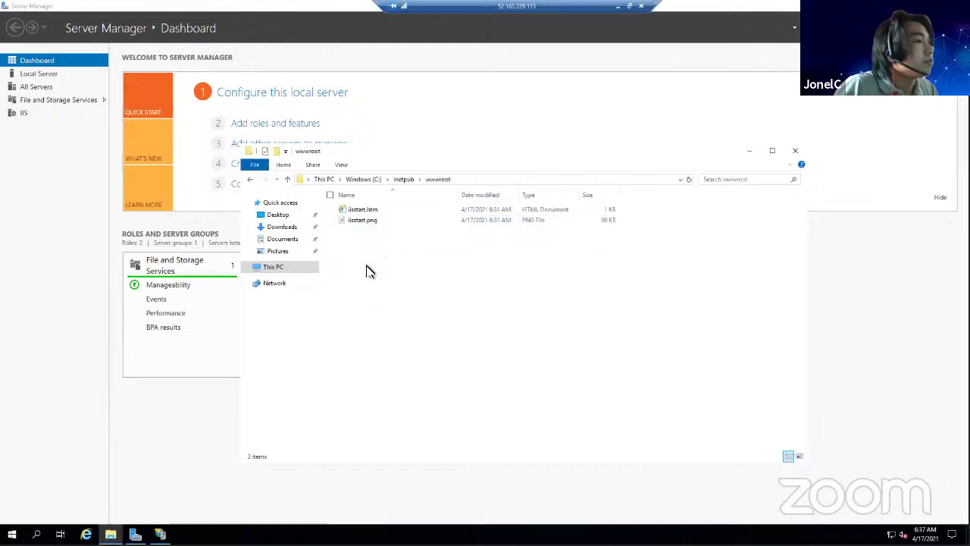
pyautogui.rightClick(365, 212)
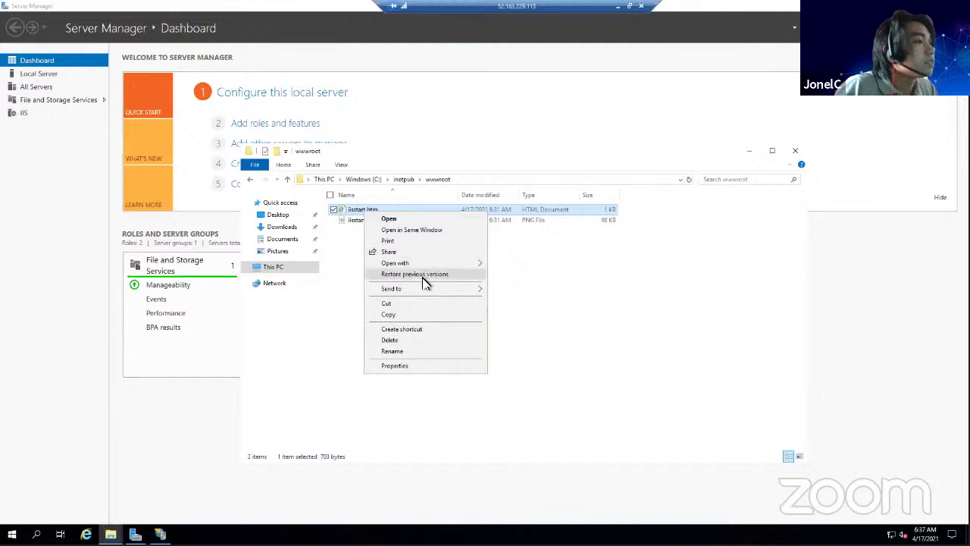
pyautogui.click(502, 275)
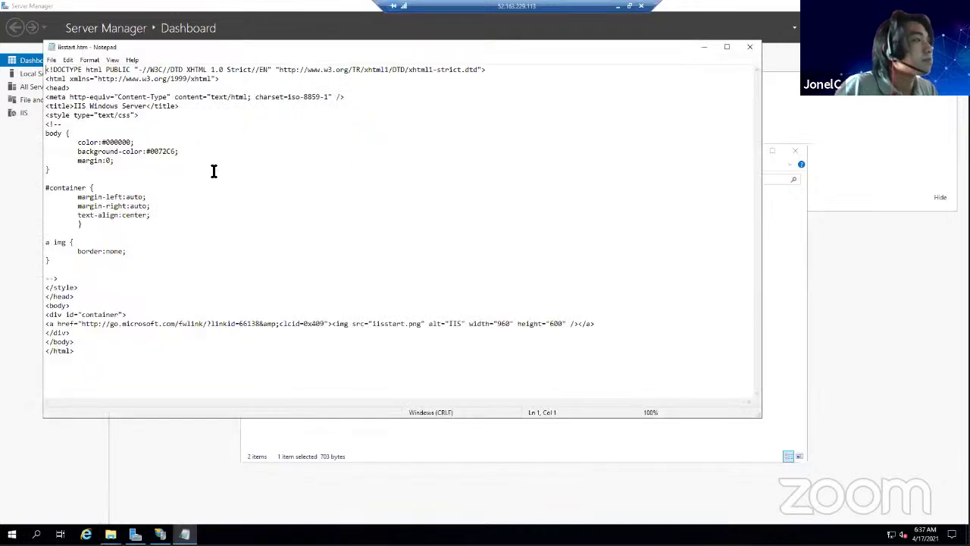
# Step: Replace all of iisstart.htm with the heading 'Hello World! I am Jay!' and save
pyautogui.click(235, 351)
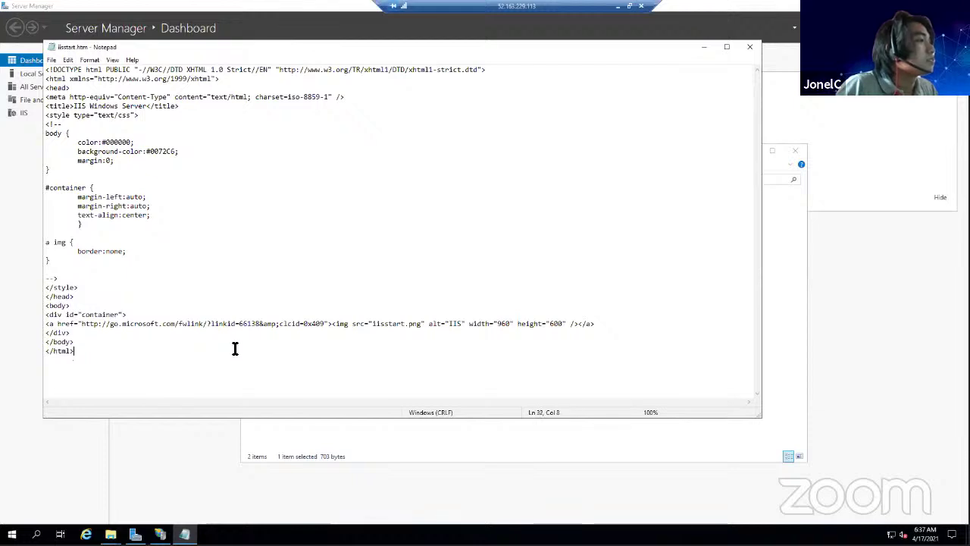
pyautogui.hotkey('ctrl', 'a')
pyautogui.click(374, 134)
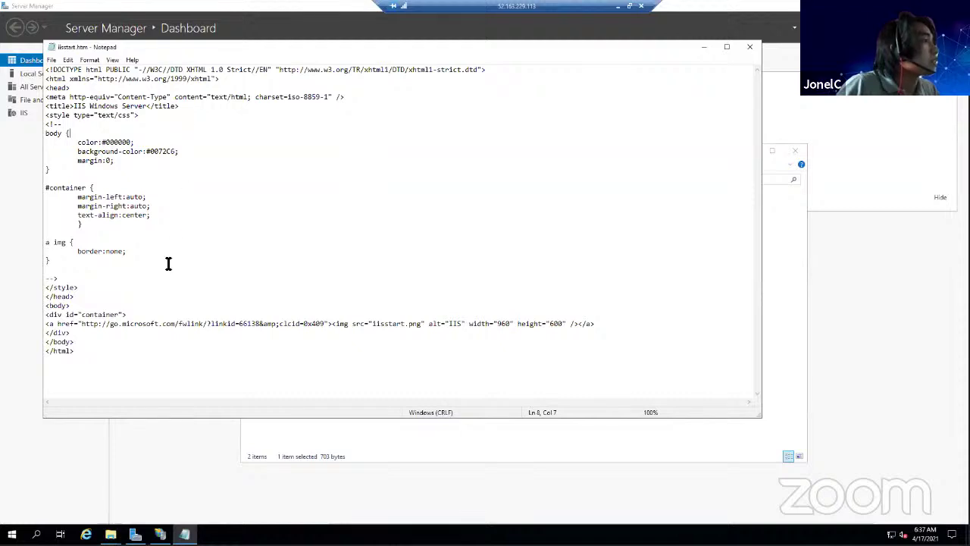
pyautogui.hotkey('ctrl', 'a')
pyautogui.press('Delete')
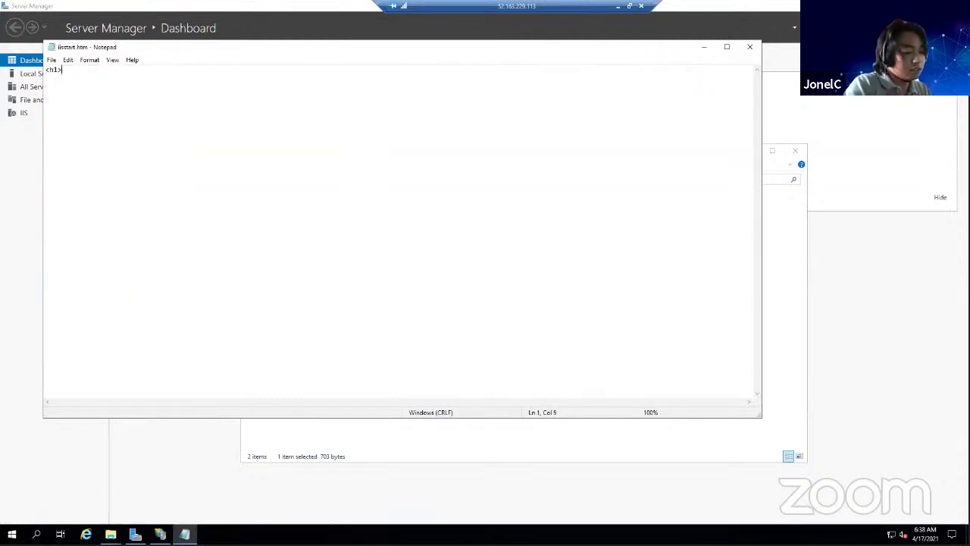
pyautogui.write('Hello World! I am Jay!</h1>')
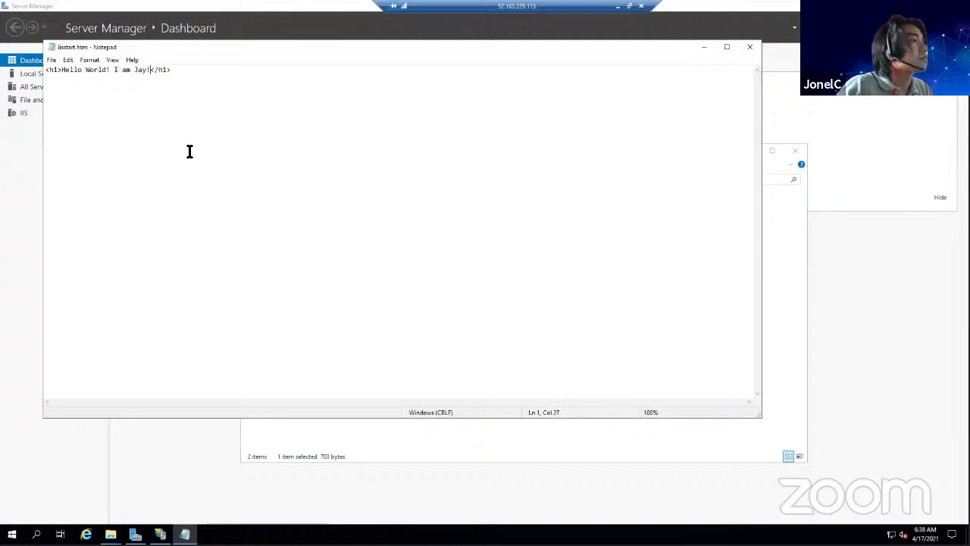
pyautogui.hotkey('ctrl', 's')
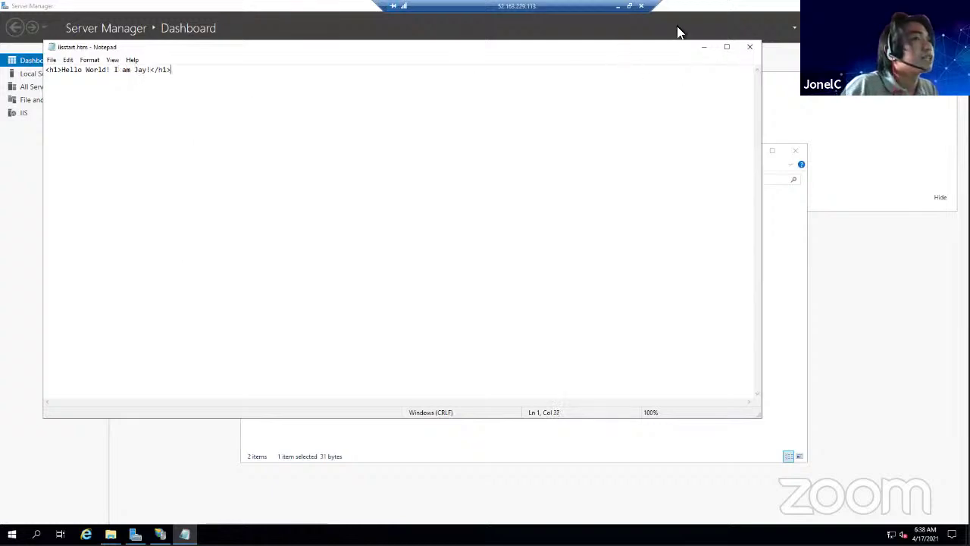
pyautogui.hotkey('alt', 'Tab')
# Step: Reload 52.163.229.113 to show 'Hello World! I am Jay!', then return to Introduction_to_Cloud.pptx
pyautogui.click(626, 26)
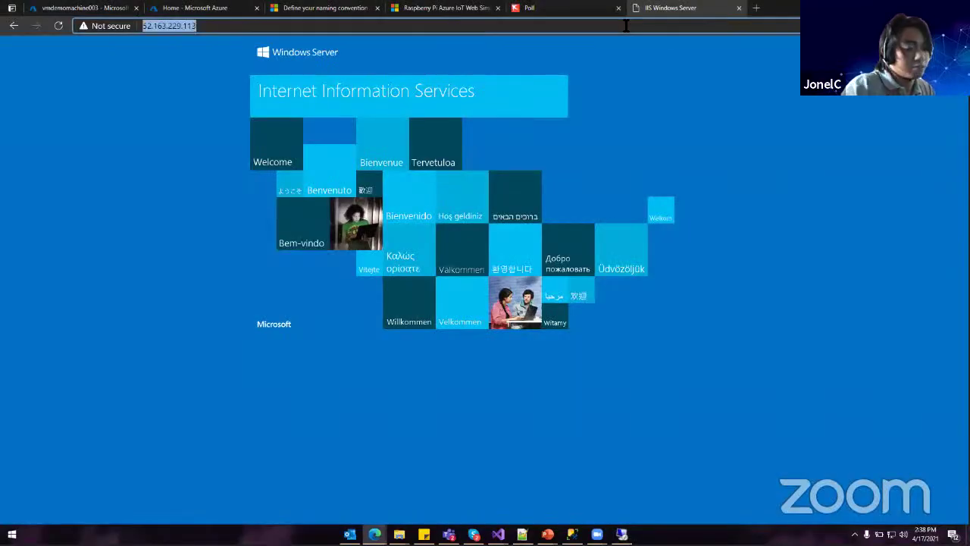
pyautogui.press('Return')
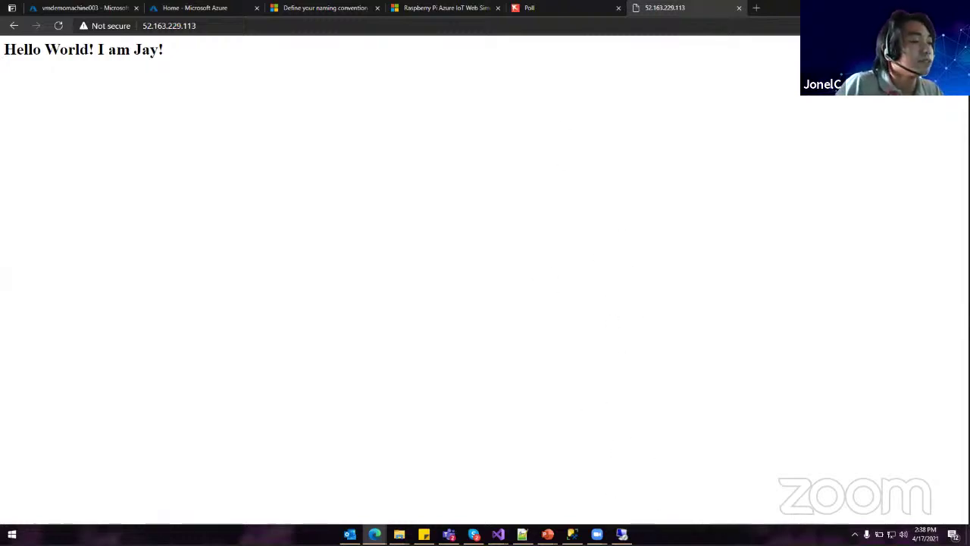
pyautogui.moveTo(621, 533)
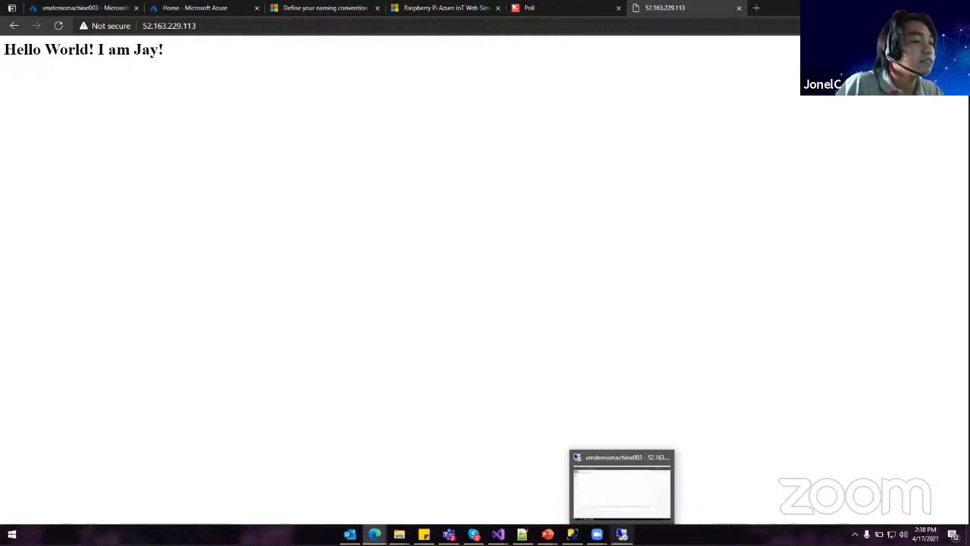
pyautogui.moveTo(548, 534)
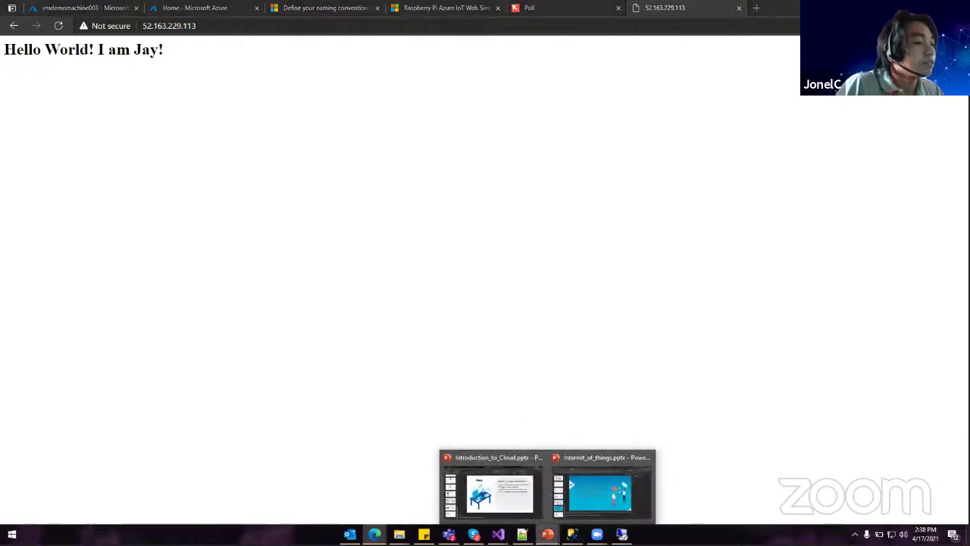
pyautogui.click(531, 497)
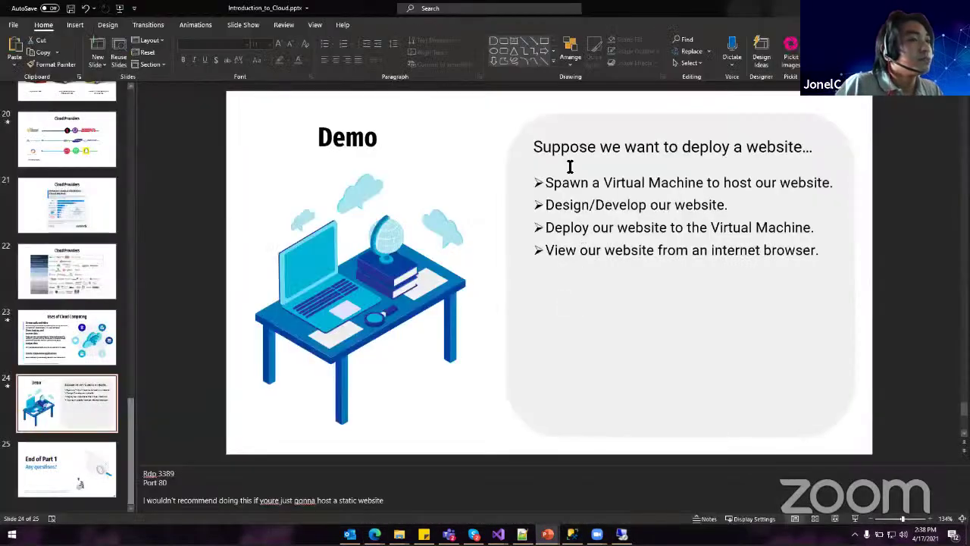
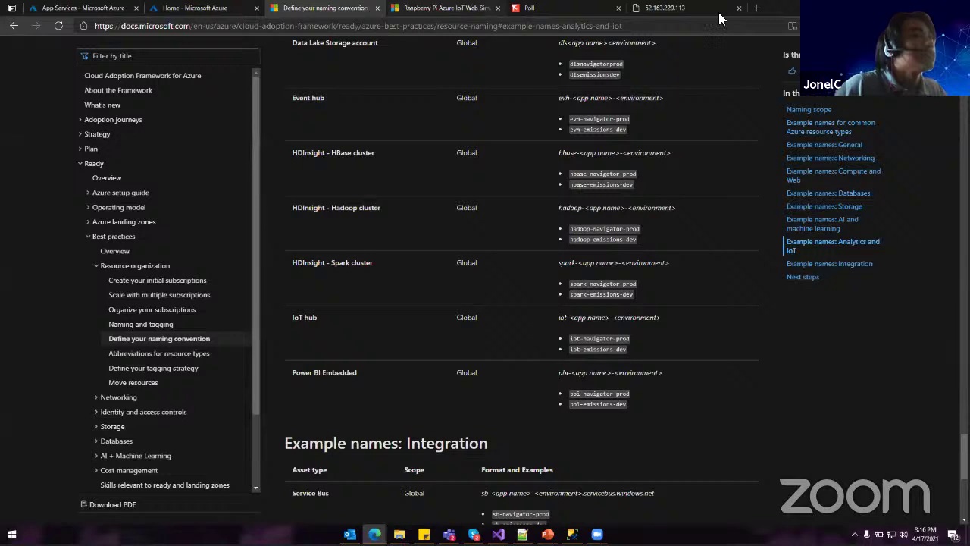
# Step: Switch to the browser tab showing the deployed web page at 52.163.229.113
pyautogui.click(719, 12)
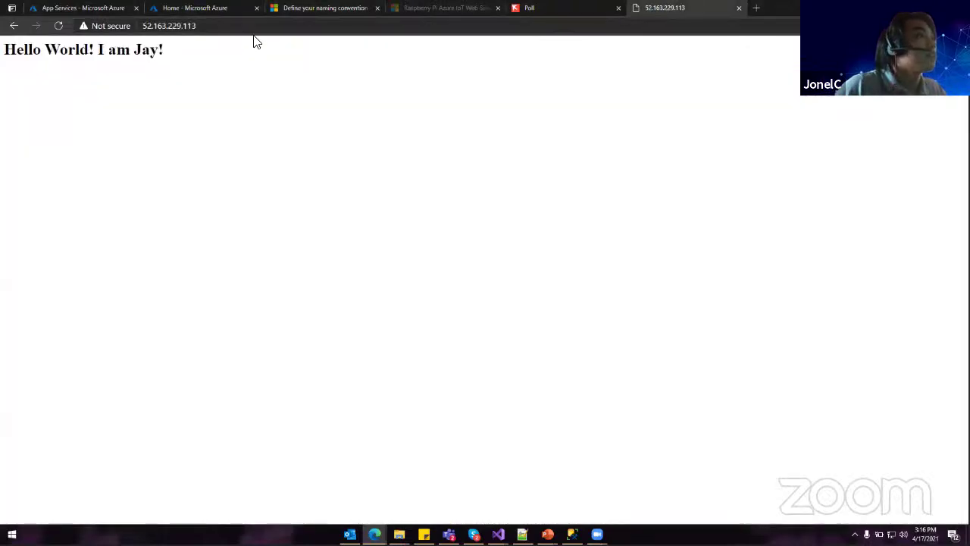
# Step: Switch to the Raspberry Pi Azure IoT Web Simulator tab
pyautogui.click(433, 11)
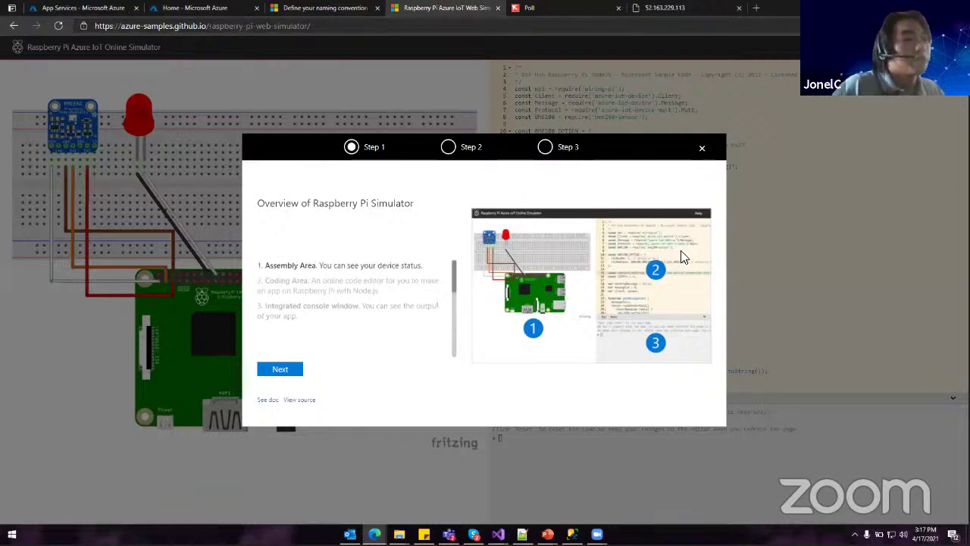
# Step: Close the simulator overview, skim the sample device code, and return to the App Services tab
pyautogui.click(706, 150)
pyautogui.scroll(-5, 732, 226)
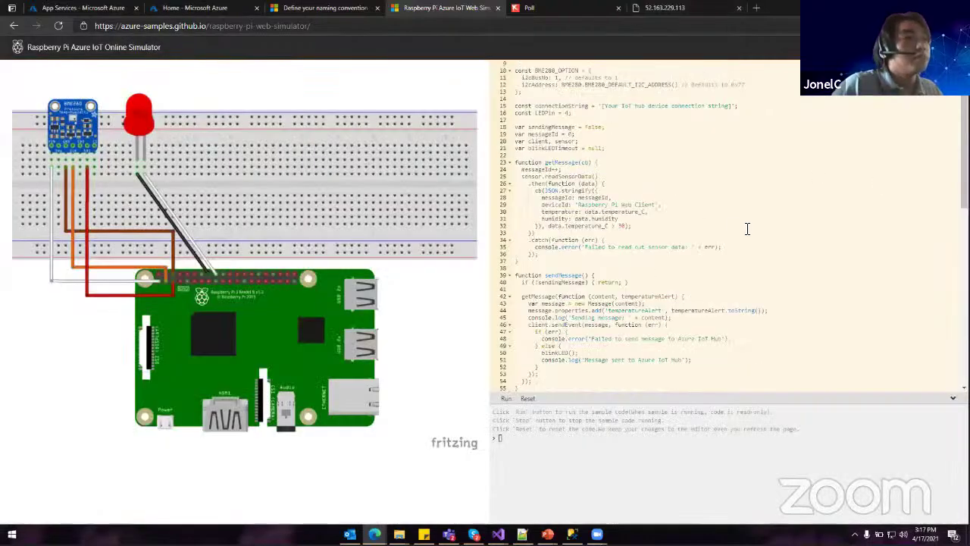
pyautogui.scroll(5, 746, 228)
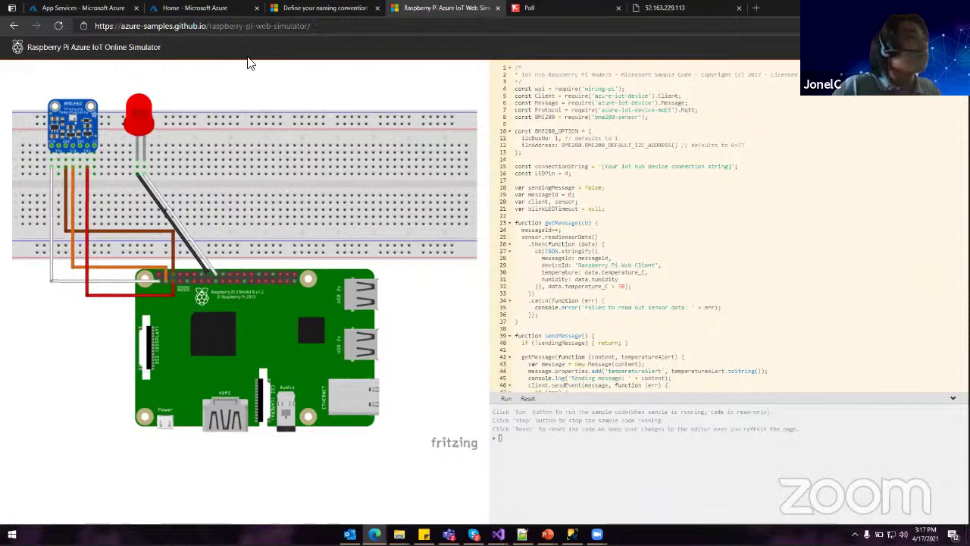
pyautogui.click(95, 8)
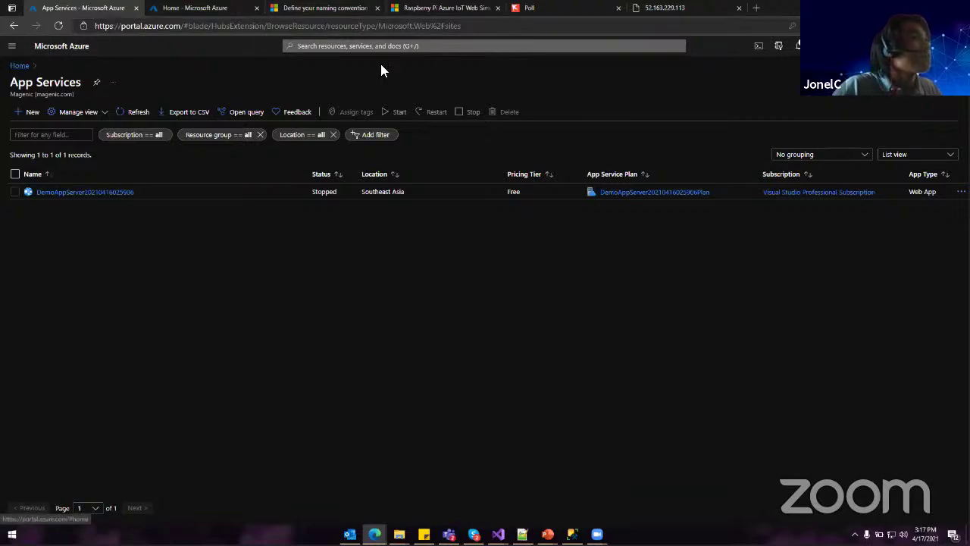
# Step: From Home, create a resource by searching 'iot' and choosing IoT Hub under Internet of Things
pyautogui.click(19, 66)
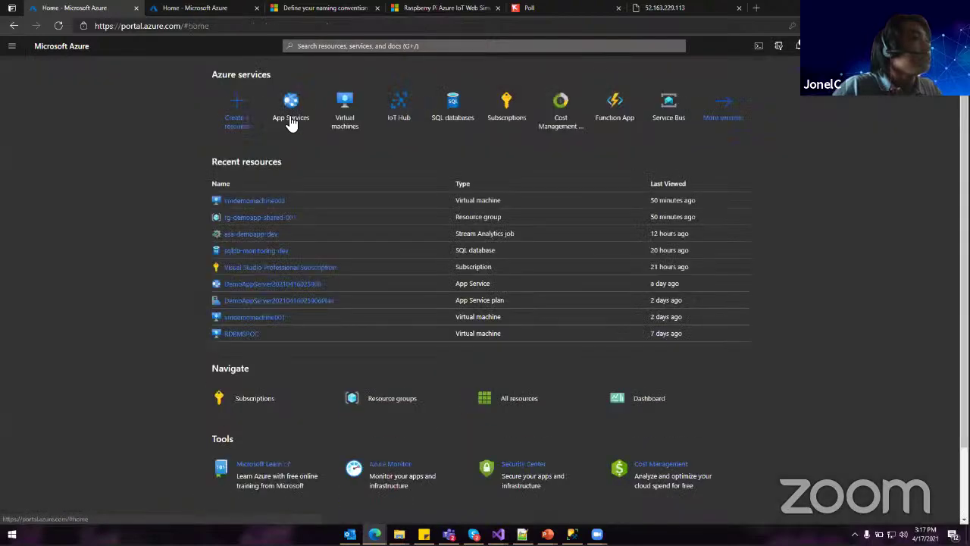
pyautogui.click(248, 115)
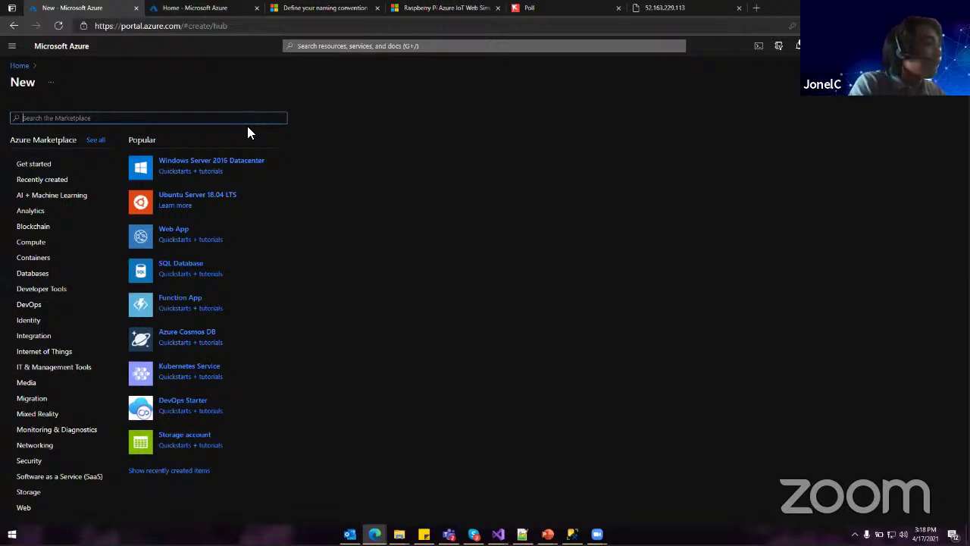
pyautogui.write('iot')
pyautogui.click(55, 352)
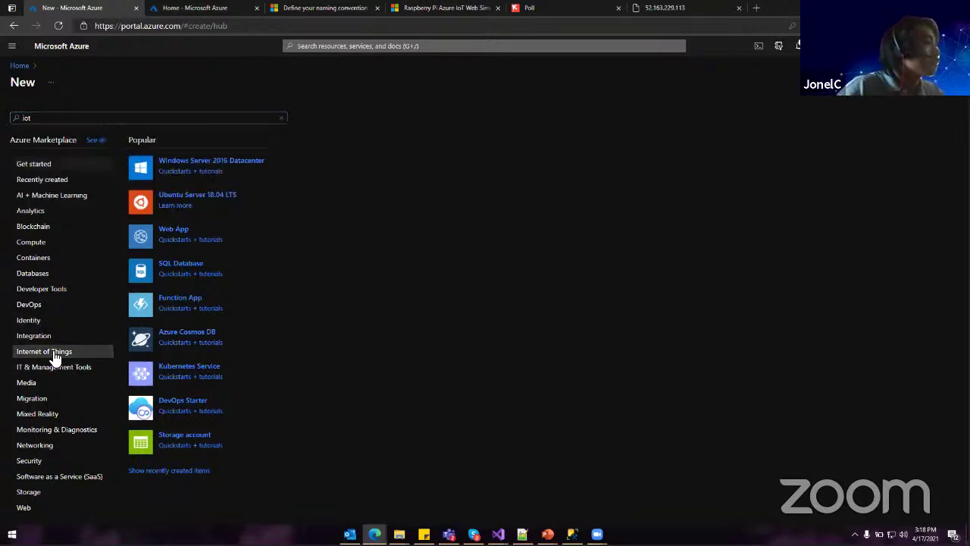
pyautogui.click(56, 355)
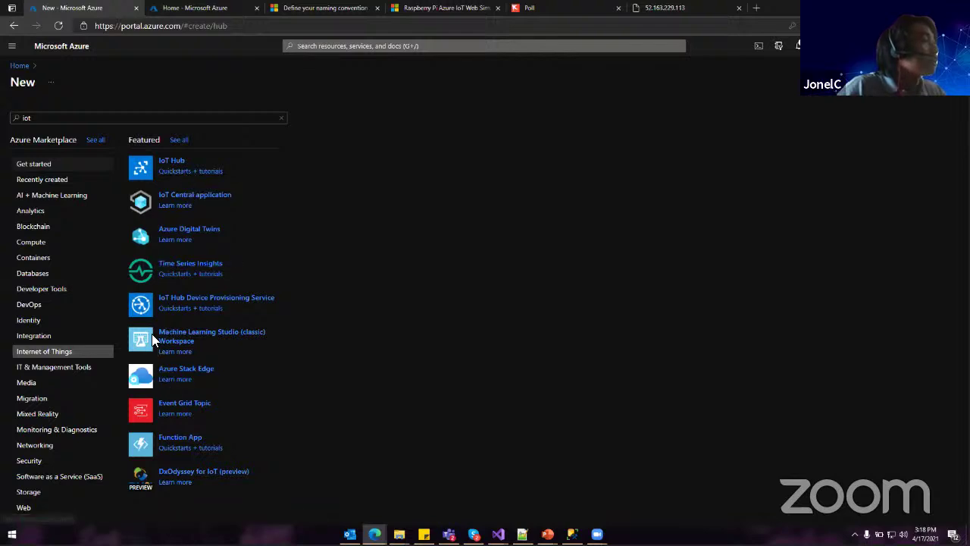
pyautogui.click(171, 163)
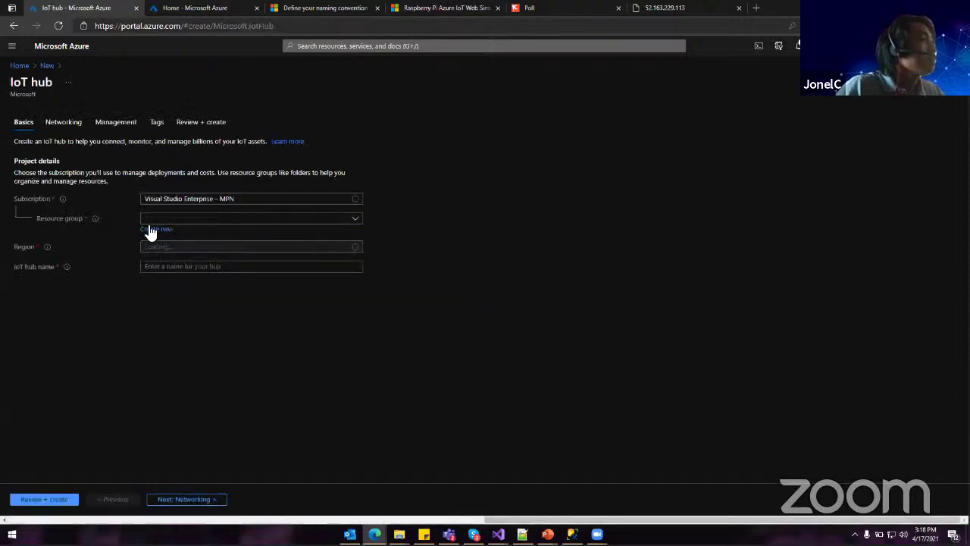
# Step: Choose Visual Studio Professional Subscription, resource group rg-demoapp-shared-001 and region Southeast Asia
pyautogui.click(229, 201)
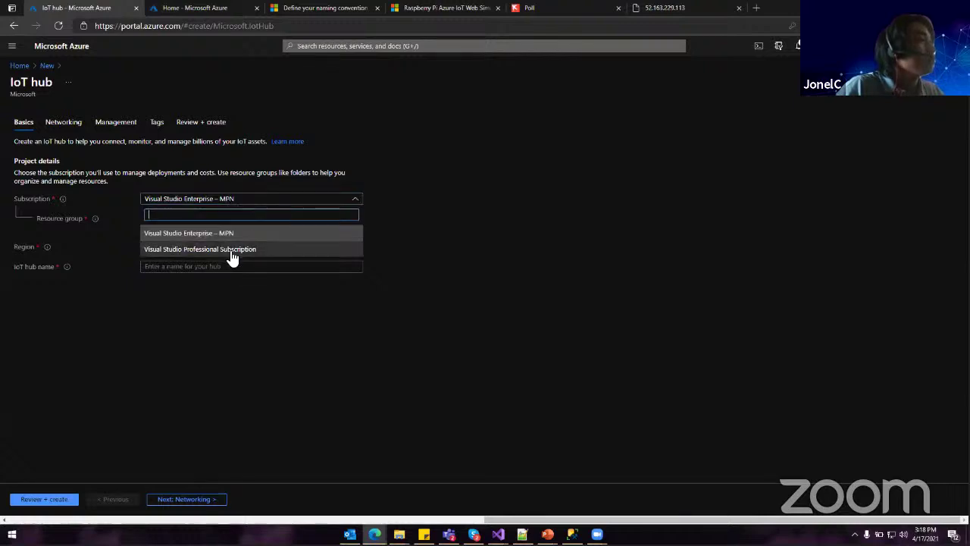
pyautogui.click(232, 251)
pyautogui.click(252, 220)
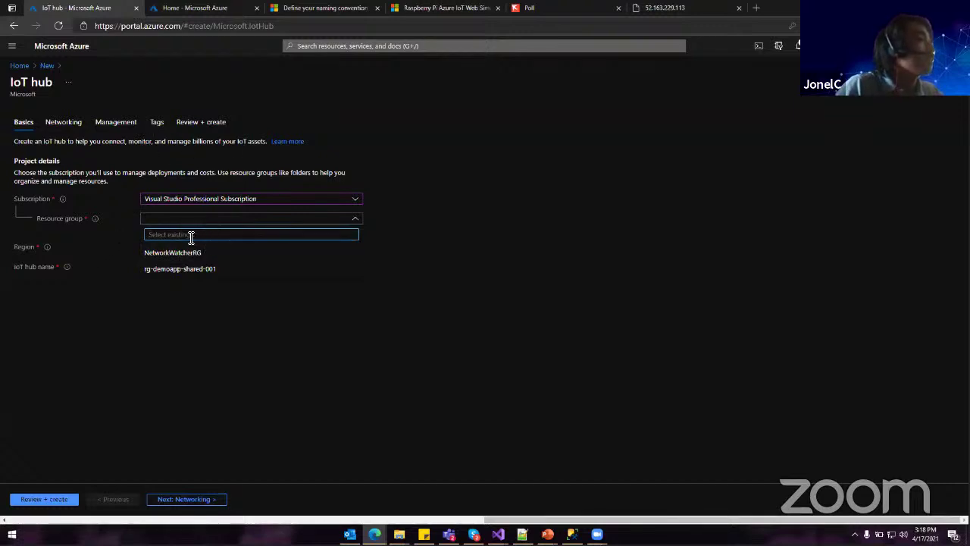
pyautogui.click(209, 269)
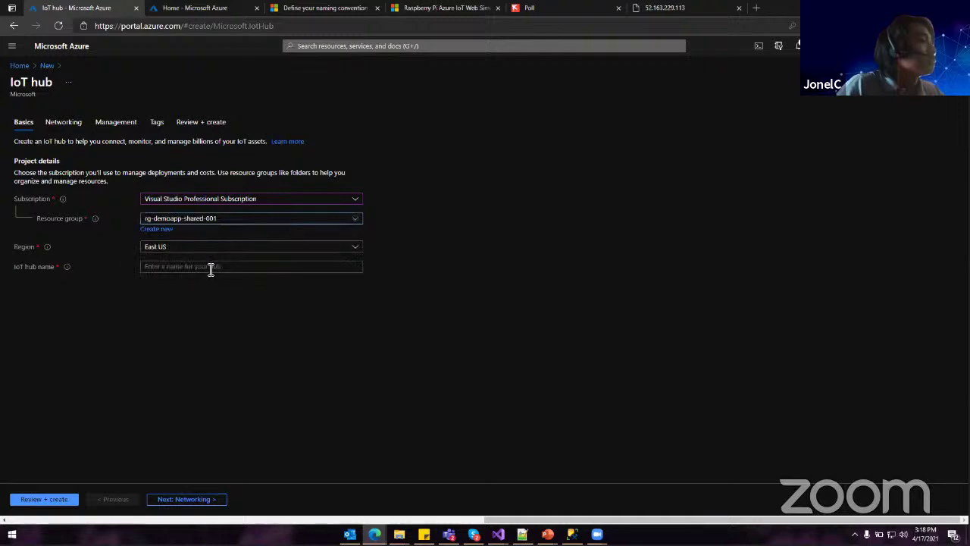
pyautogui.click(208, 250)
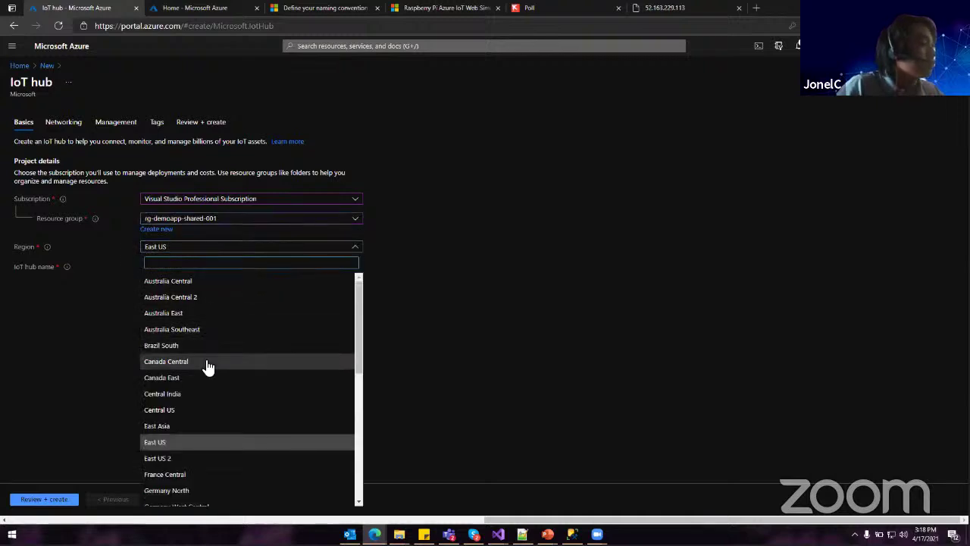
pyautogui.write('sou')
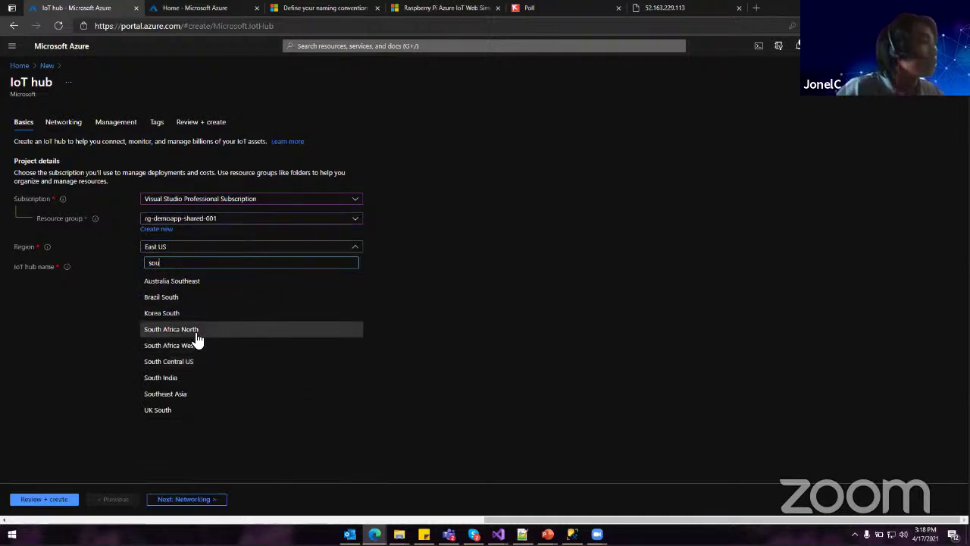
pyautogui.click(195, 396)
# Step: Name the hub iot-demodevice-001 and continue to the Networking settings
pyautogui.click(209, 266)
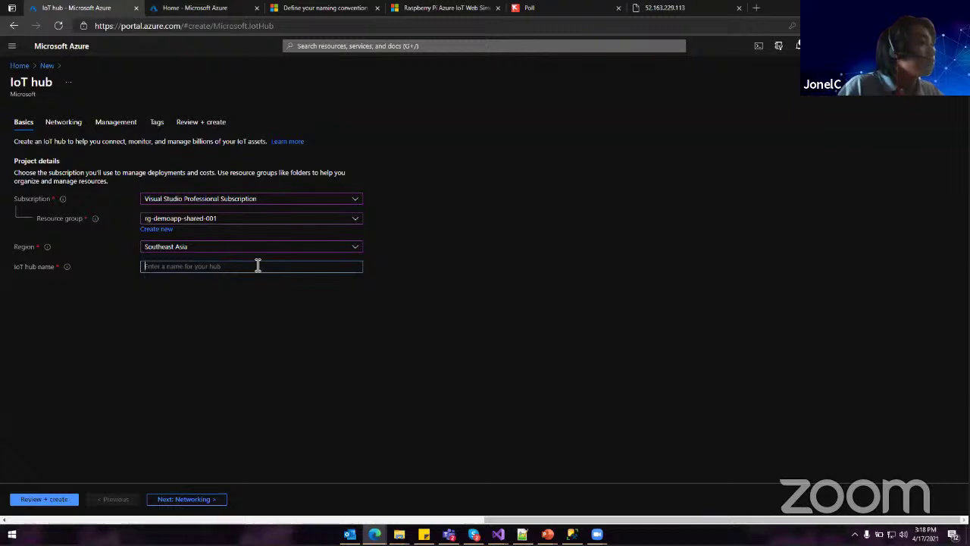
pyautogui.write('iot-de')
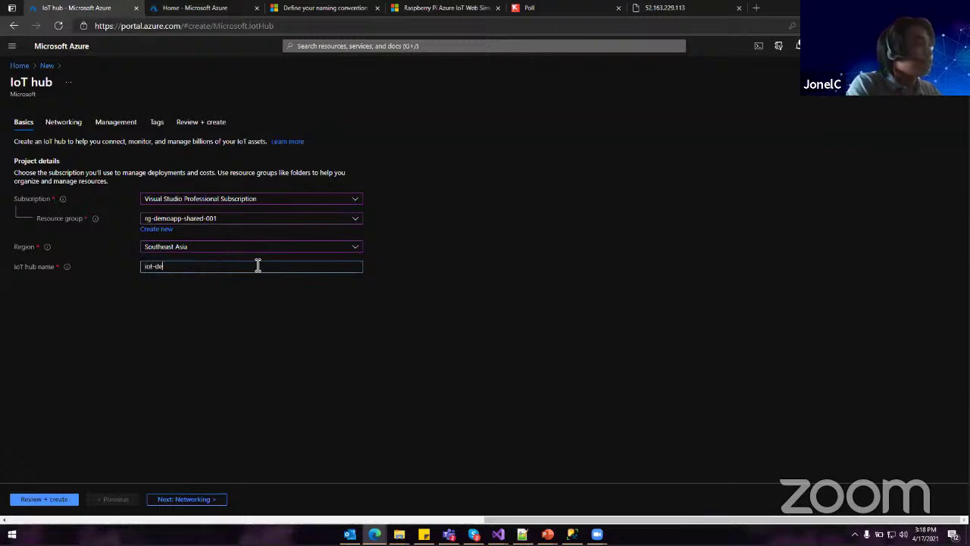
pyautogui.write('vice-001')
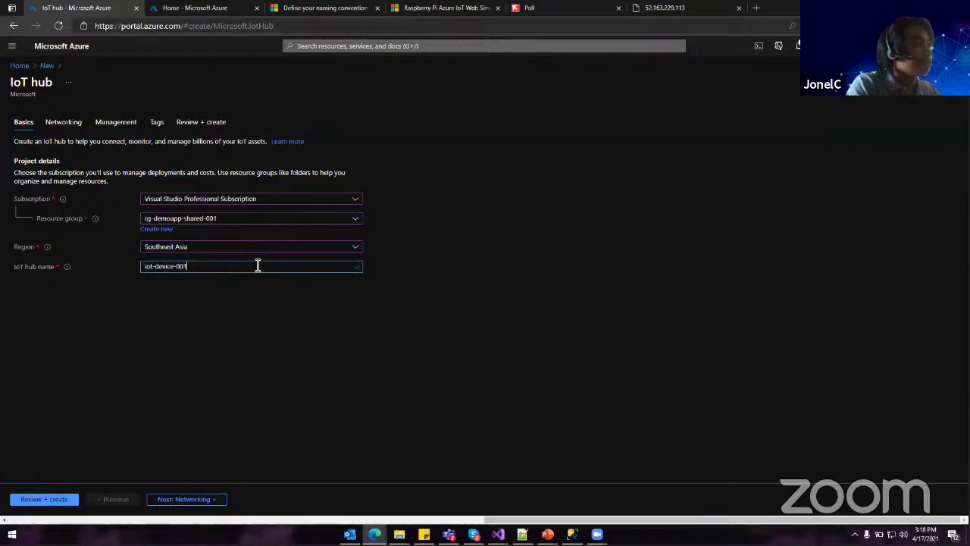
pyautogui.click(154, 267)
pyautogui.write('demo')
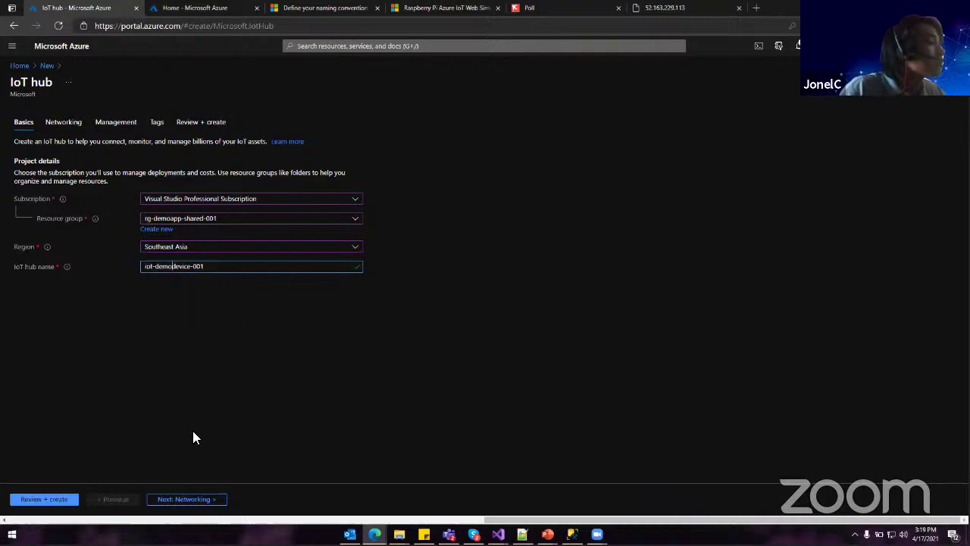
pyautogui.click(187, 498)
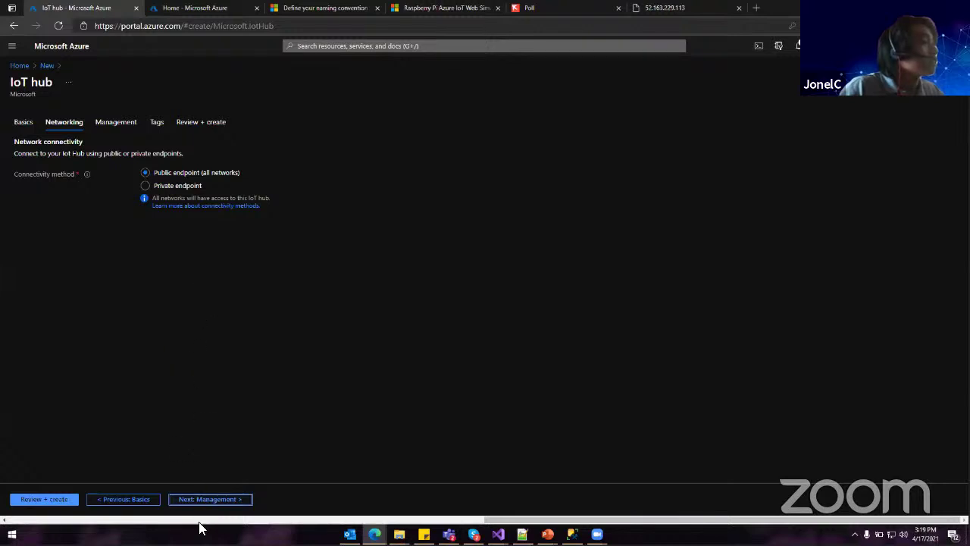
# Step: Switch the pricing tier from S1 Standard to F1: Free at 0.00 USD/month, then continue to Tags
pyautogui.click(205, 499)
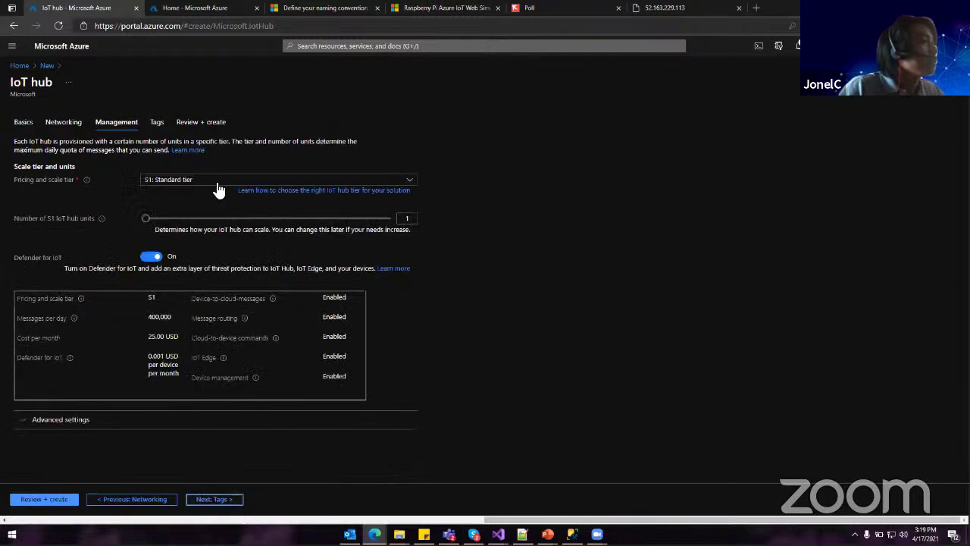
pyautogui.click(159, 182)
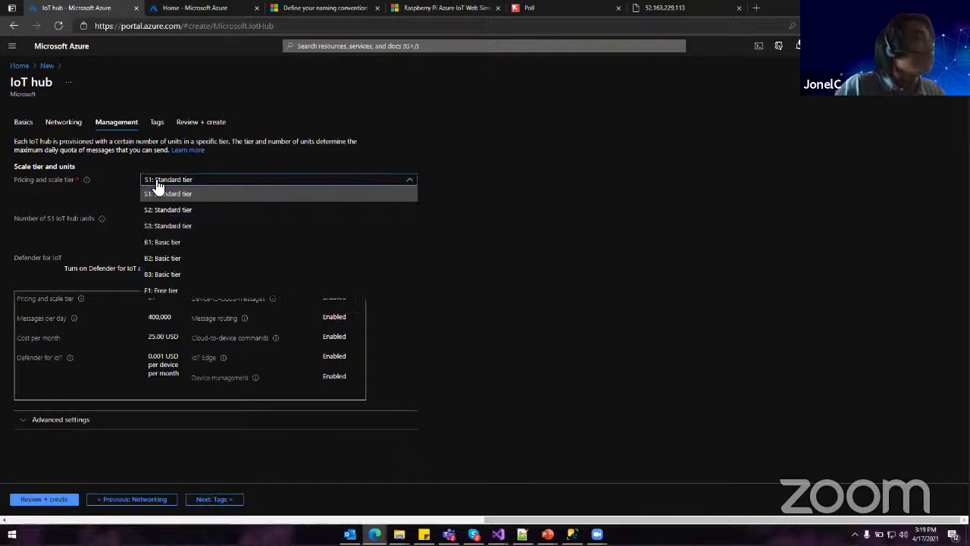
pyautogui.click(158, 191)
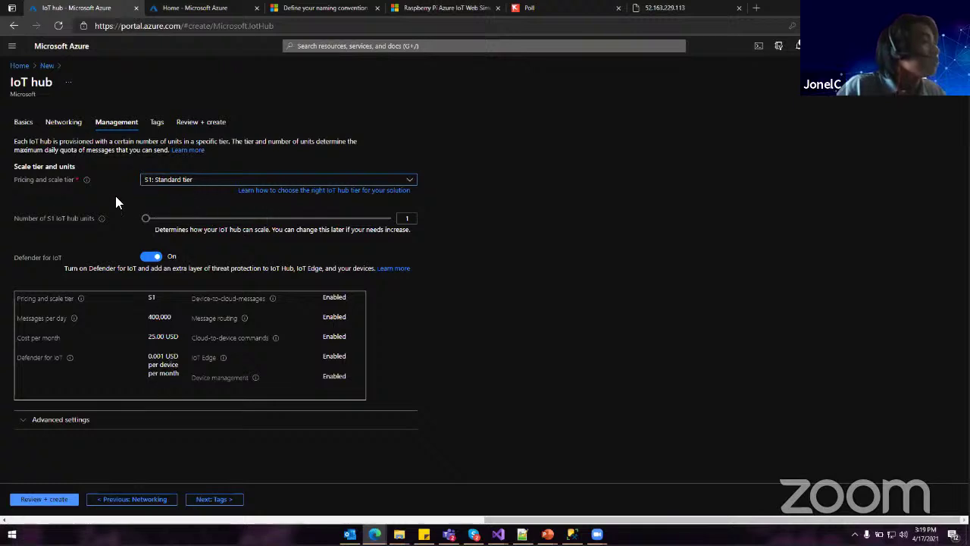
pyautogui.click(213, 181)
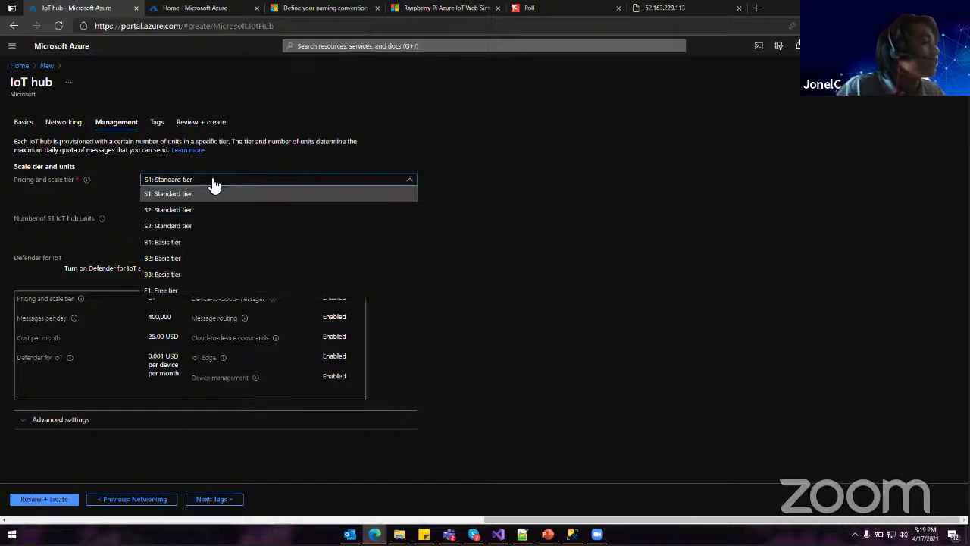
pyautogui.click(203, 289)
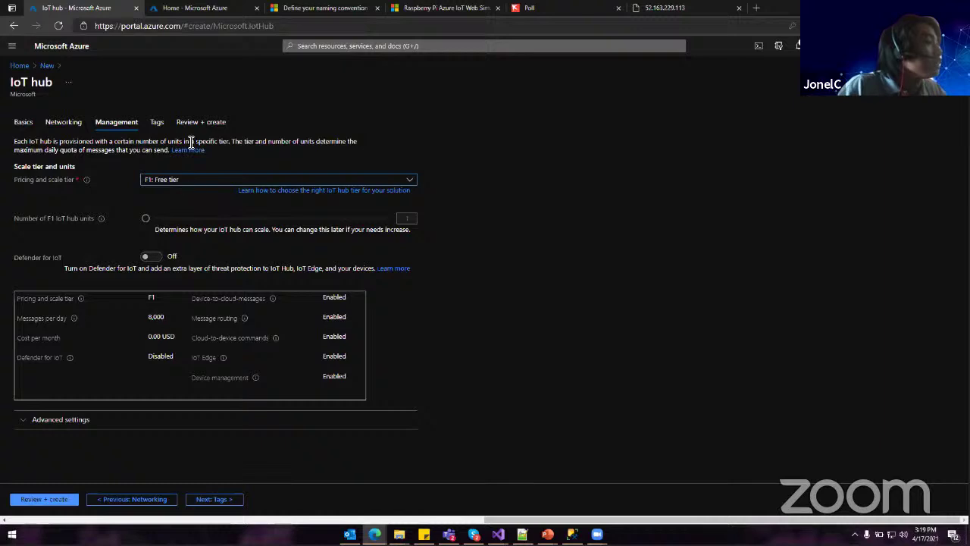
pyautogui.doubleClick(155, 337)
pyautogui.moveTo(168, 340); pyautogui.dragTo(176, 339)
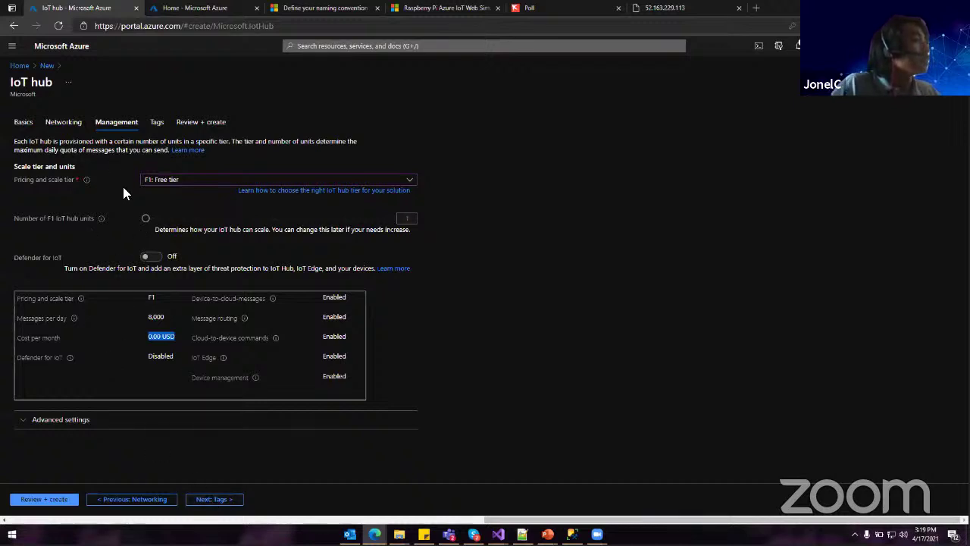
pyautogui.click(216, 500)
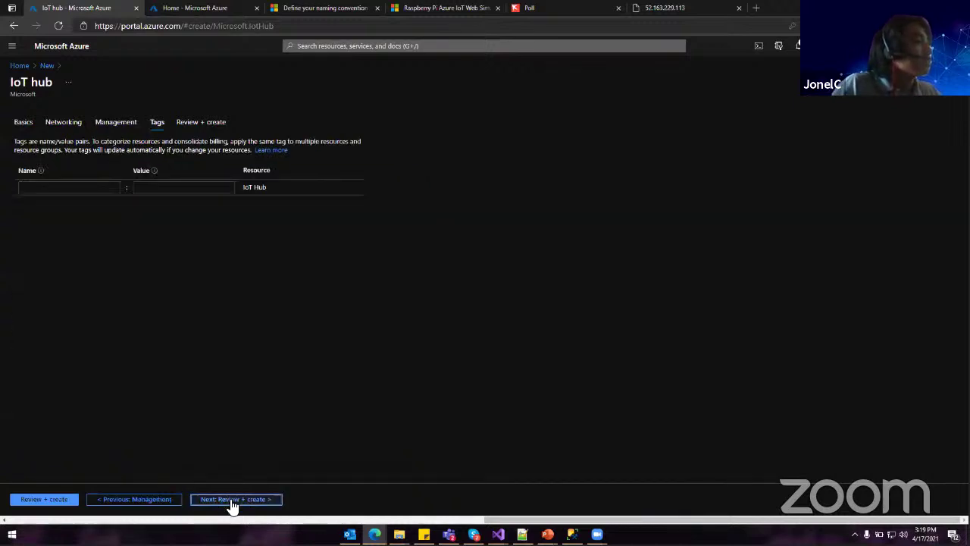
# Step: Review the iot-demodevice-001 settings and, once validation passes, create the IoT hub
pyautogui.click(232, 501)
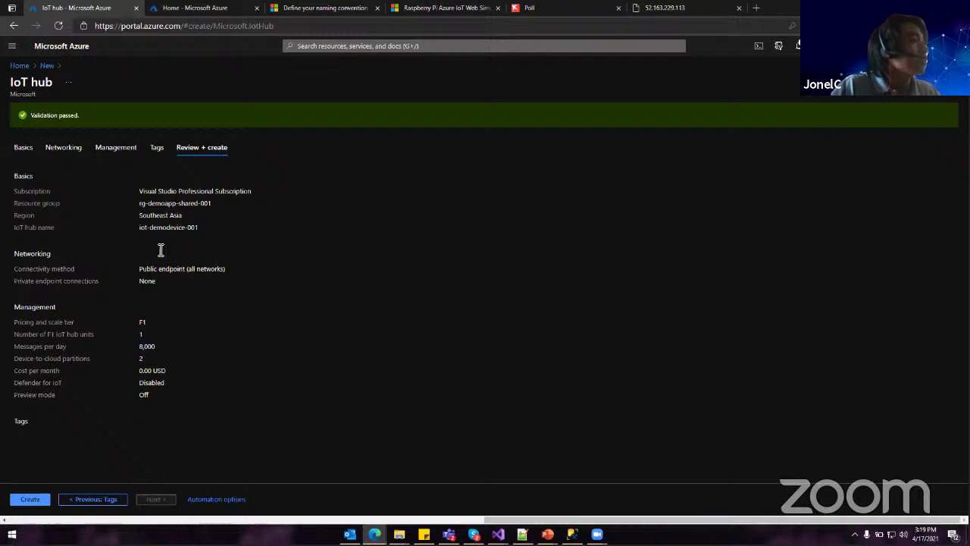
pyautogui.click(34, 498)
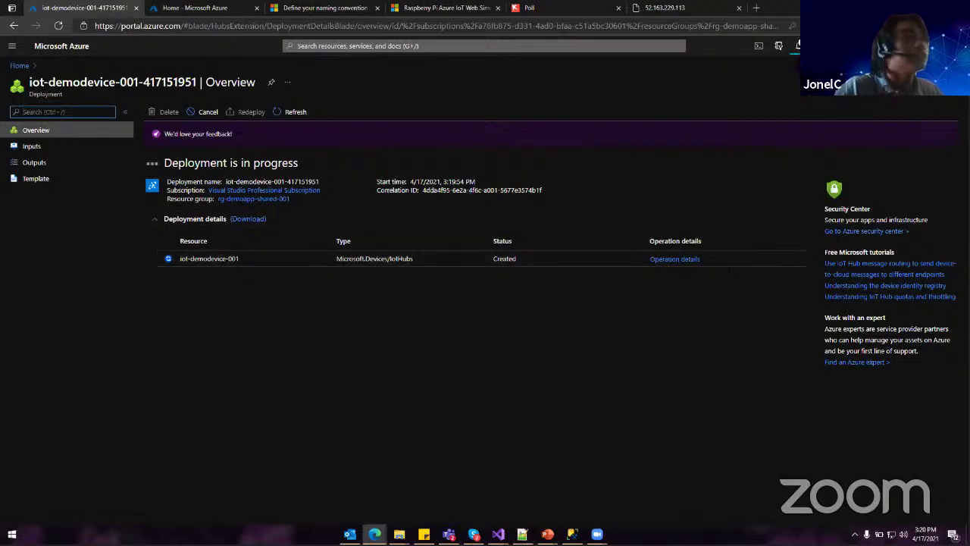
# Step: Check the Notifications panel until the iot-demodevice-001 deployment finishes
pyautogui.click(797, 45)
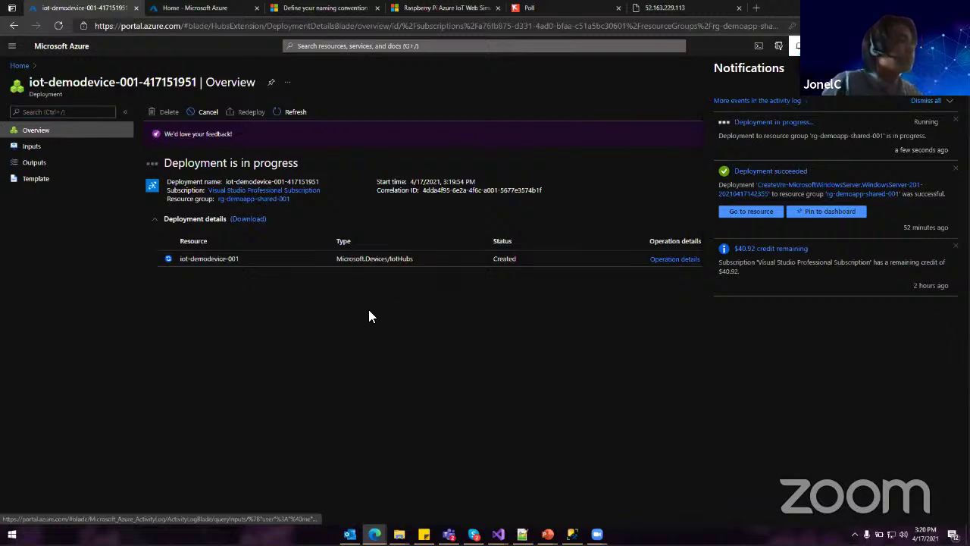
pyautogui.click(797, 45)
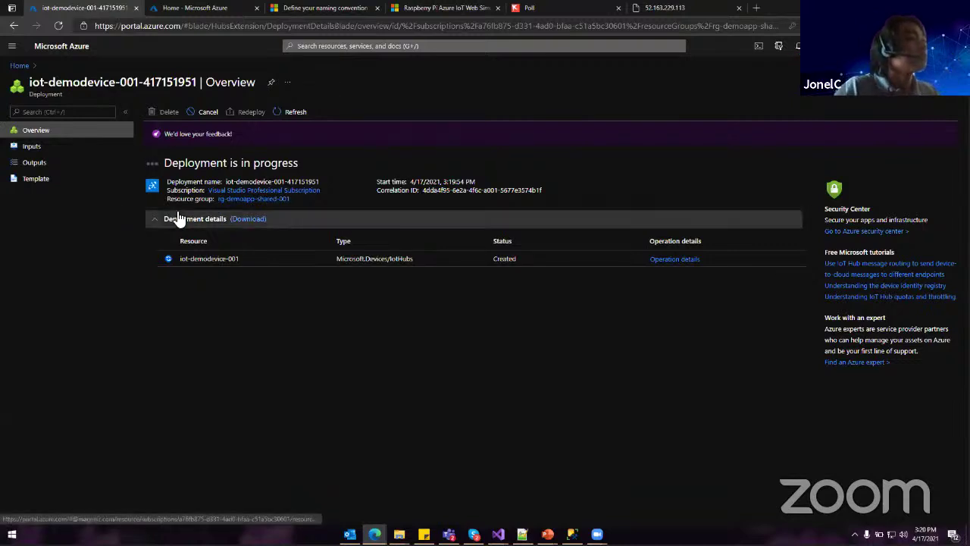
pyautogui.click(794, 45)
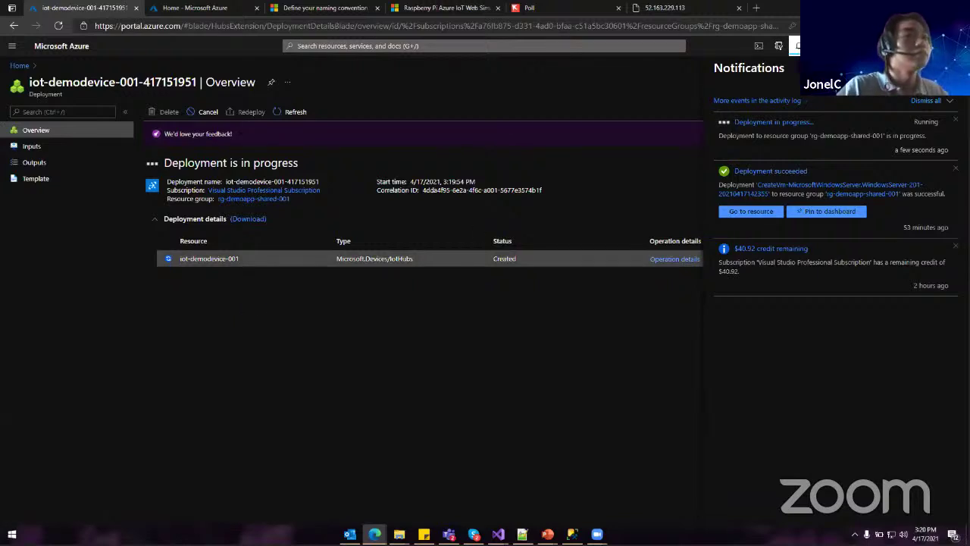
pyautogui.click(596, 247)
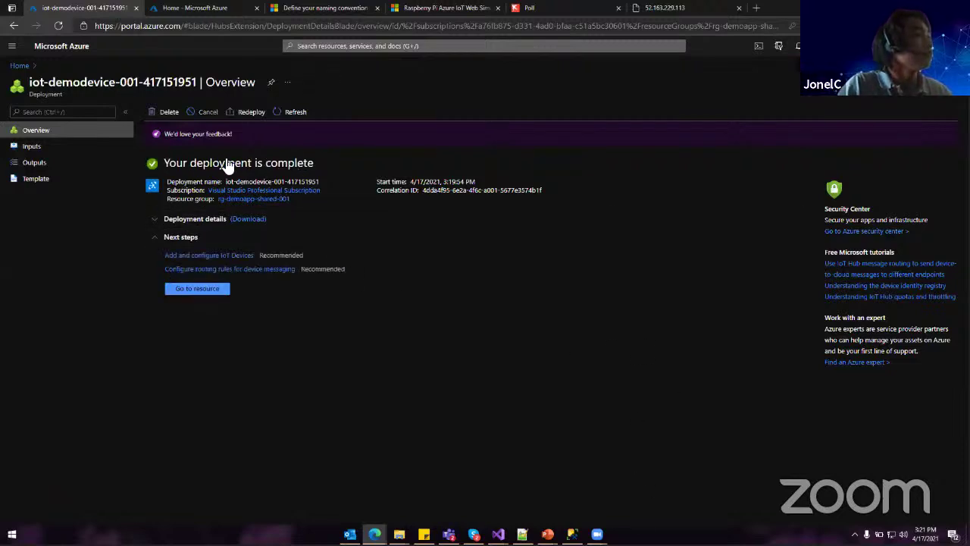
# Step: Open the iot-demodevice-001 hub, scan its Overview usage, then go to IoT devices and add a new device
pyautogui.click(204, 291)
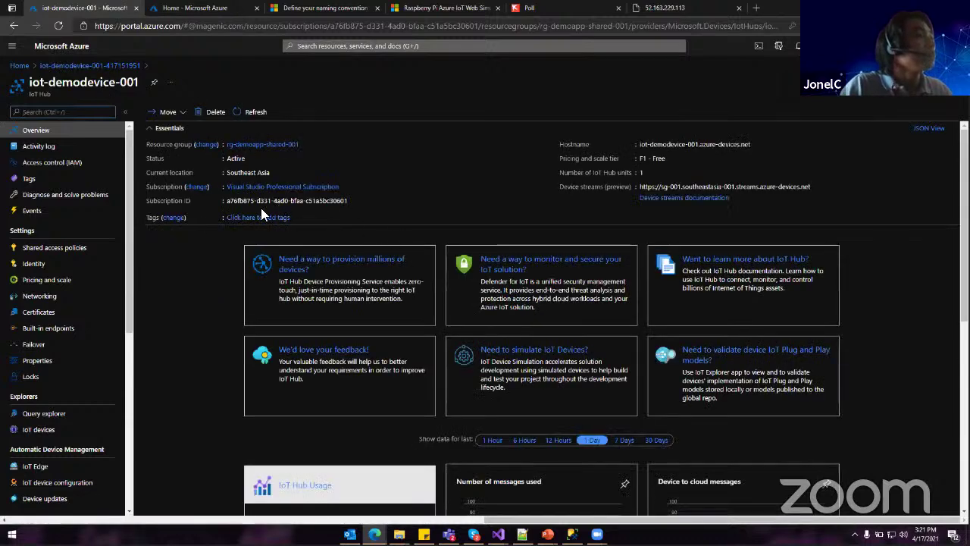
pyautogui.scroll(-5, 319, 212)
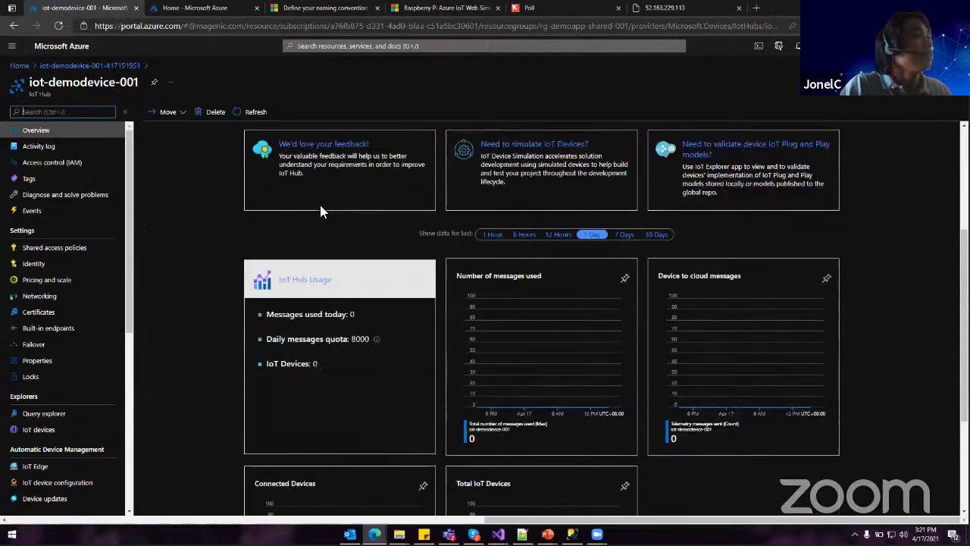
pyautogui.scroll(5, 319, 204)
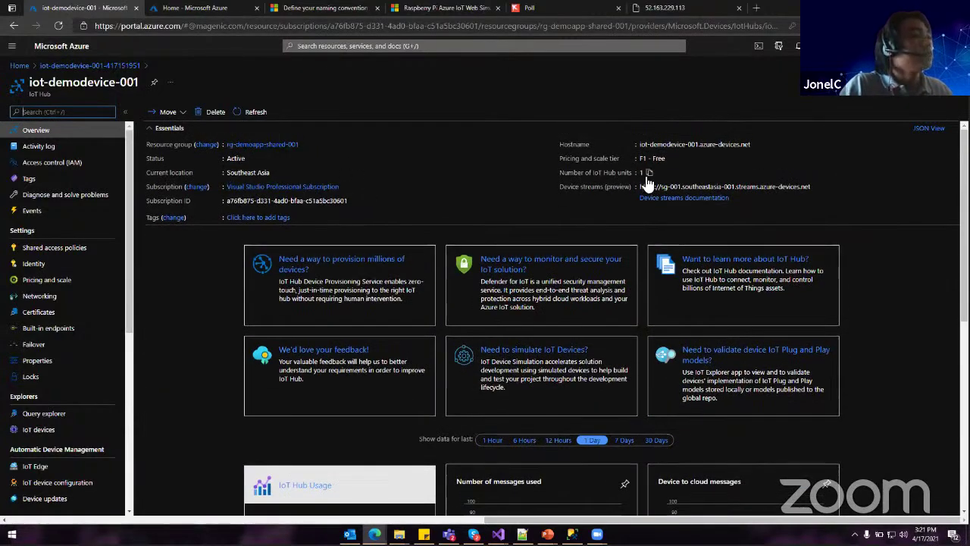
pyautogui.scroll(-1, 648, 186)
pyautogui.scroll(-5, 648, 186)
pyautogui.scroll(1, 533, 234)
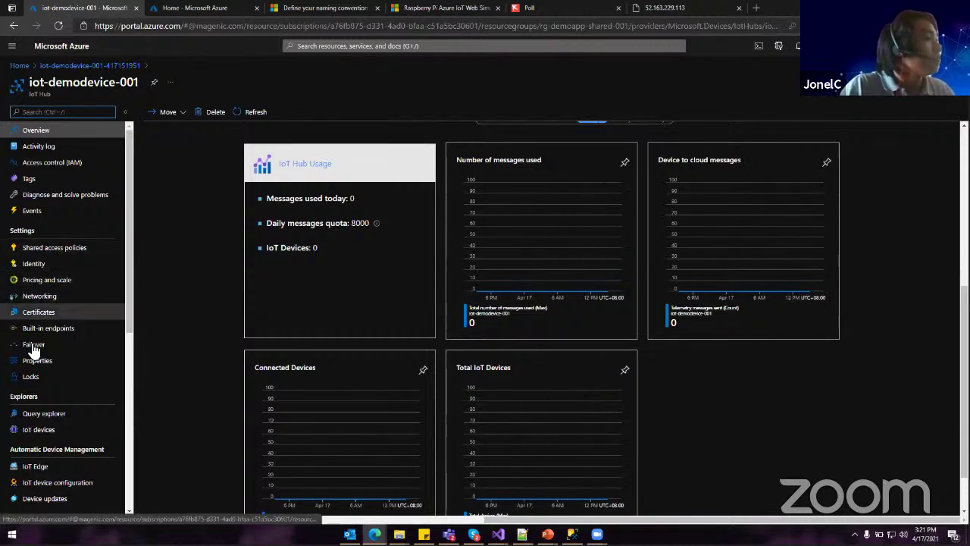
pyautogui.click(42, 429)
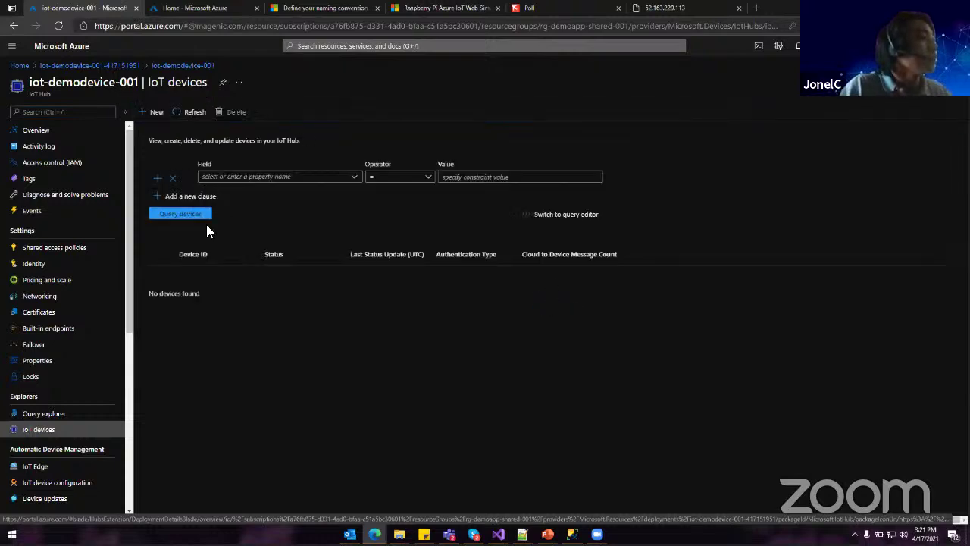
pyautogui.click(150, 112)
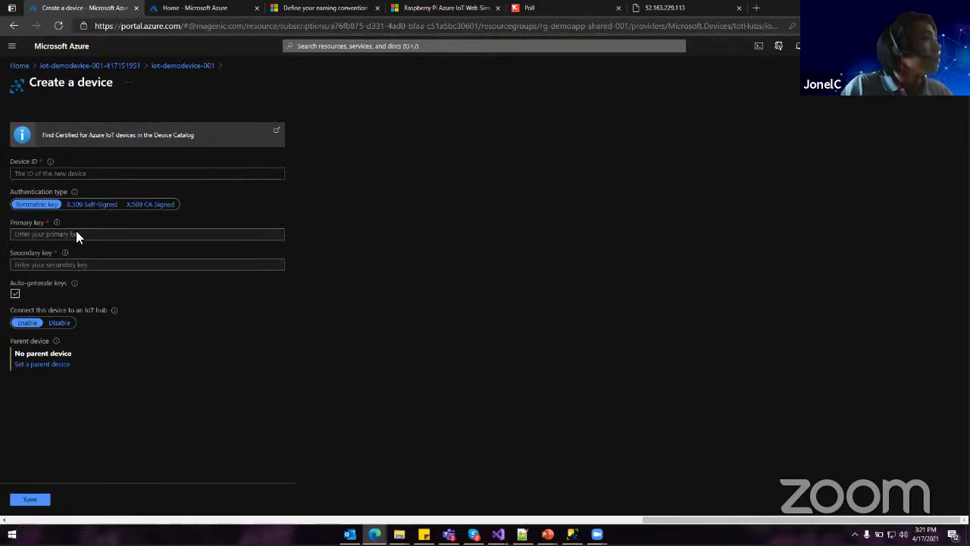
# Step: Enter Device ID demodevice-001, keep symmetric auto-generated keys, and save the device
pyautogui.click(68, 173)
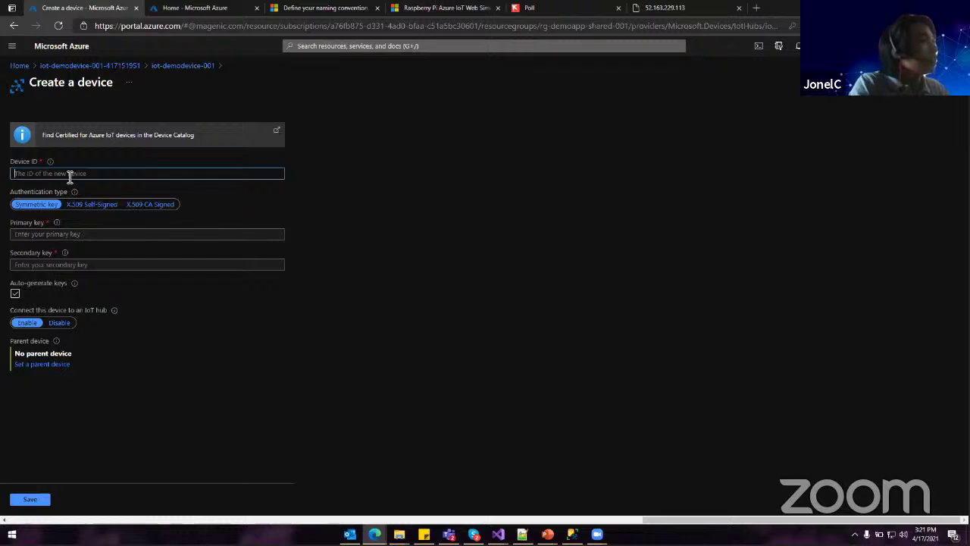
pyautogui.write('i')
pyautogui.press('BackSpace')
pyautogui.write('iot')
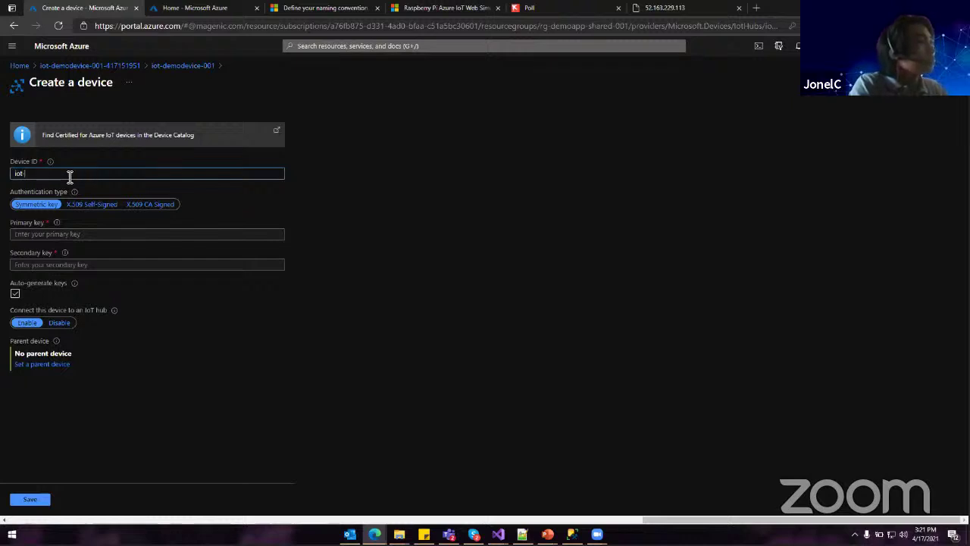
pyautogui.write('-demov')
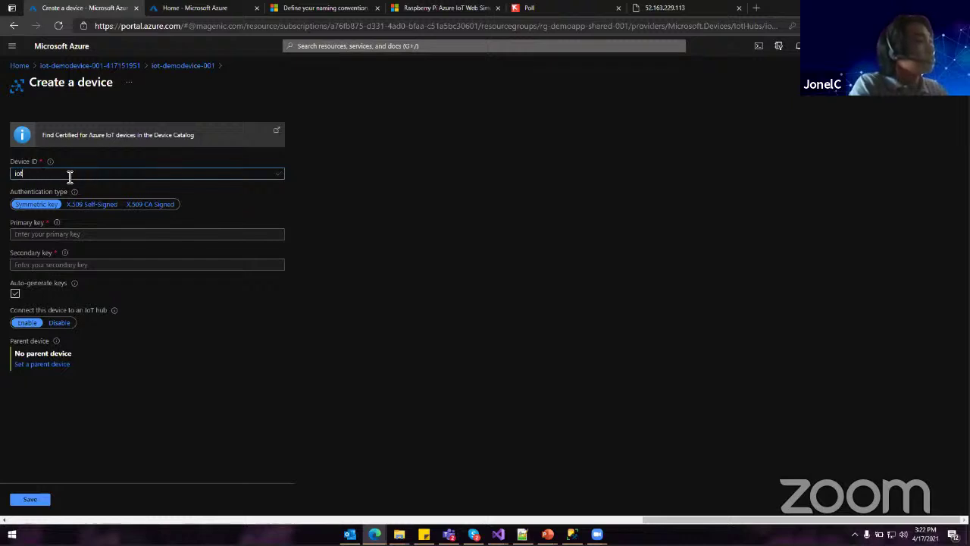
pyautogui.press('BackSpace')
pyautogui.press('BackSpace')
pyautogui.press('BackSpace')
pyautogui.write('demodev')
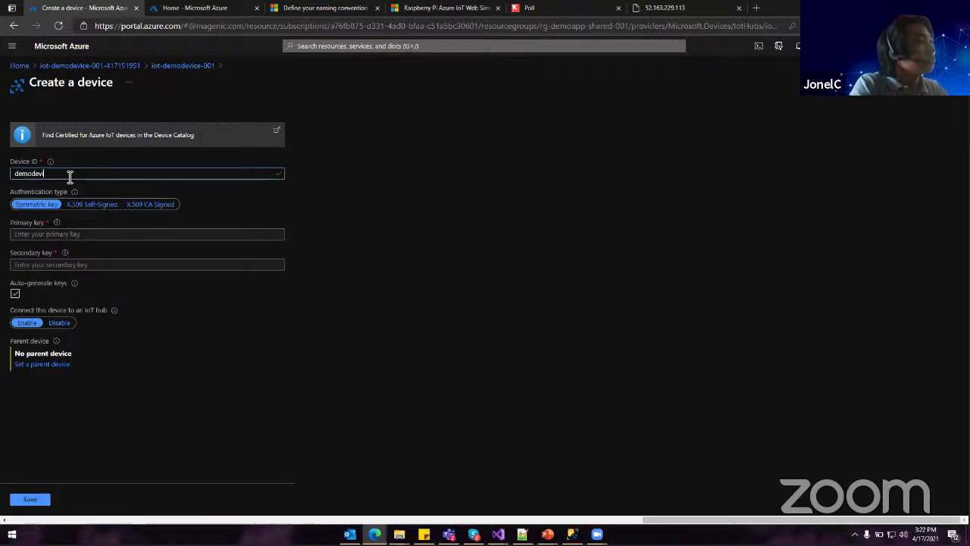
pyautogui.write('ice-001')
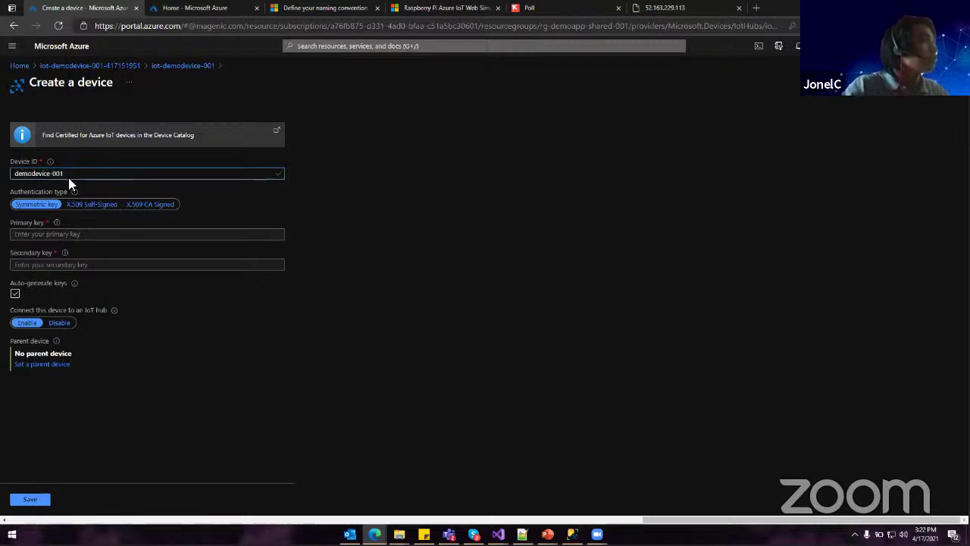
pyautogui.click(68, 235)
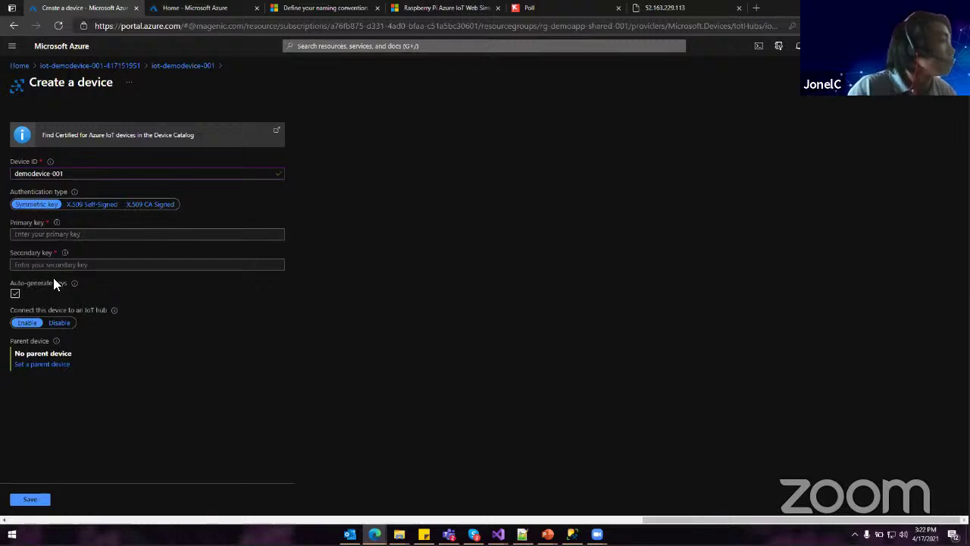
pyautogui.click(34, 500)
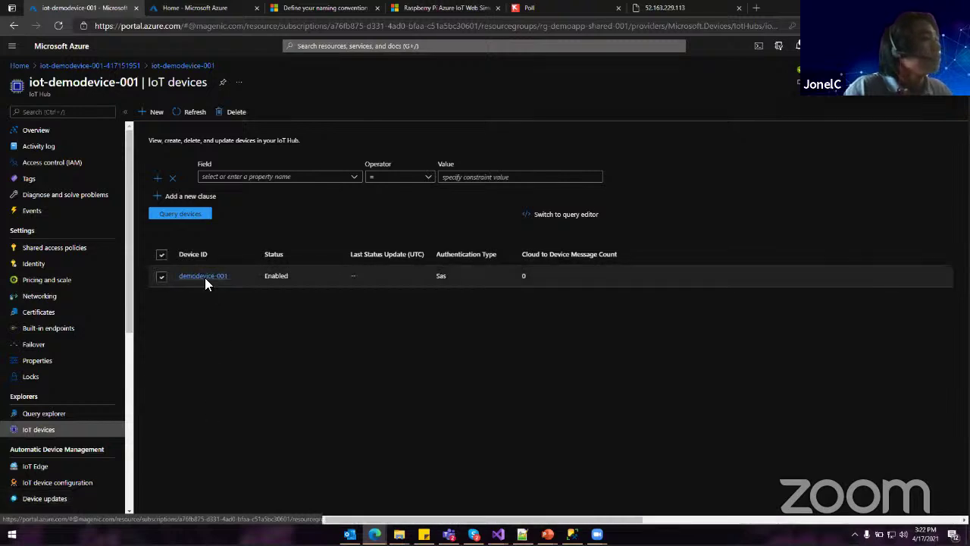
# Step: Open demodevice-001's details and reveal its primary connection string to copy it
pyautogui.click(205, 277)
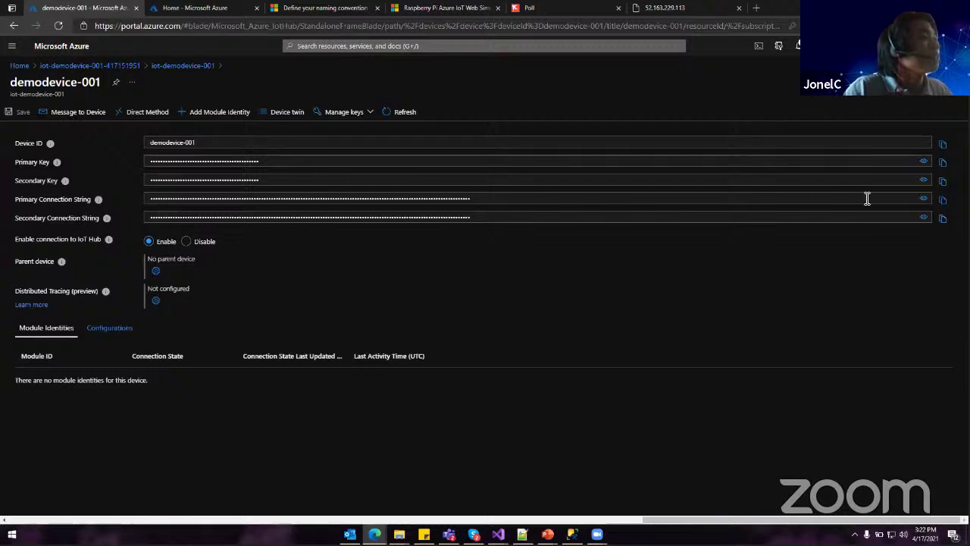
pyautogui.click(924, 200)
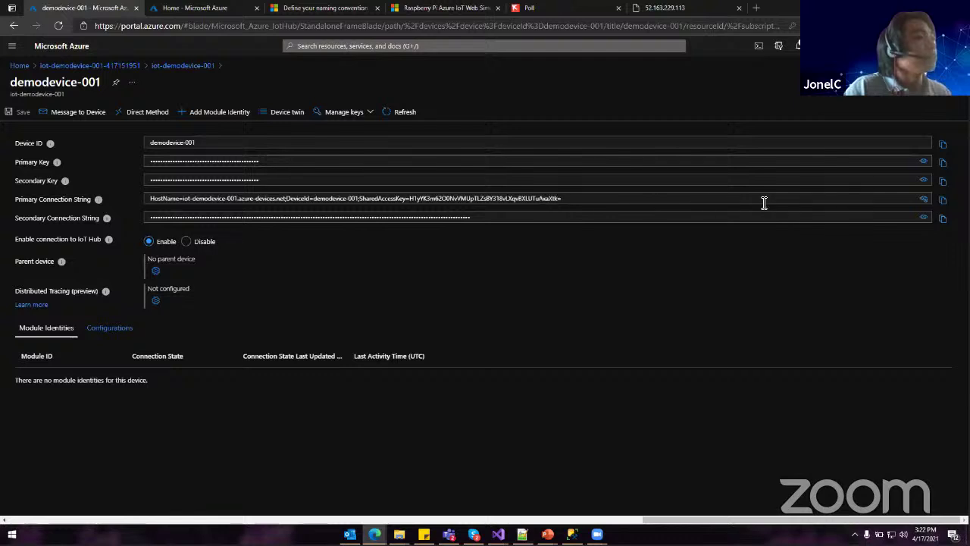
pyautogui.click(925, 200)
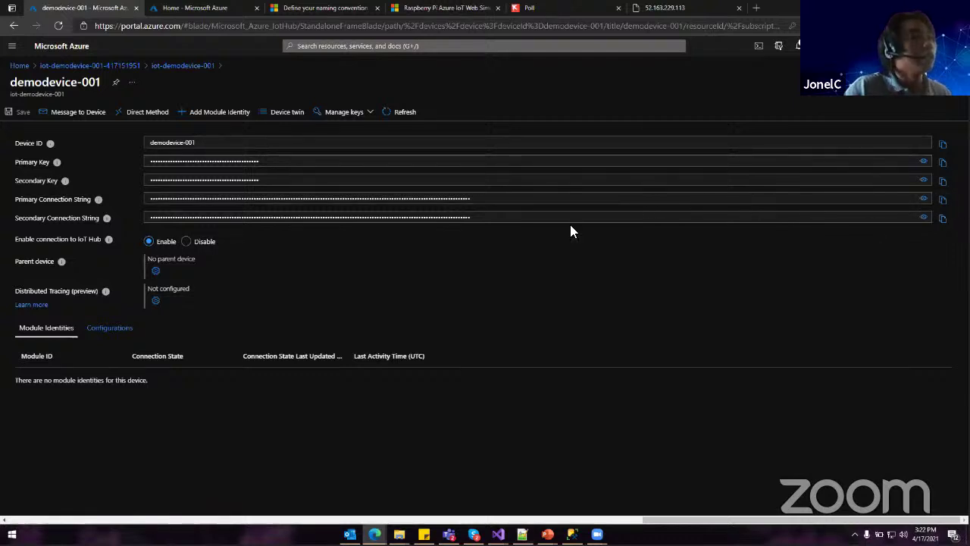
pyautogui.click(716, 9)
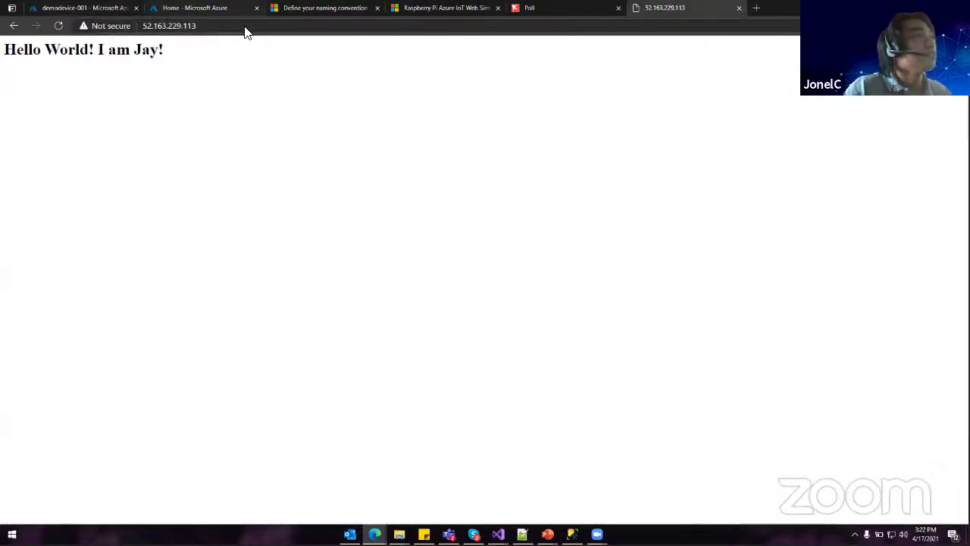
# Step: In the Raspberry Pi simulator, replace the line 15 placeholder with demodevice-001's connection string
pyautogui.hotkey('ctrl', 'shift', 'Tab')
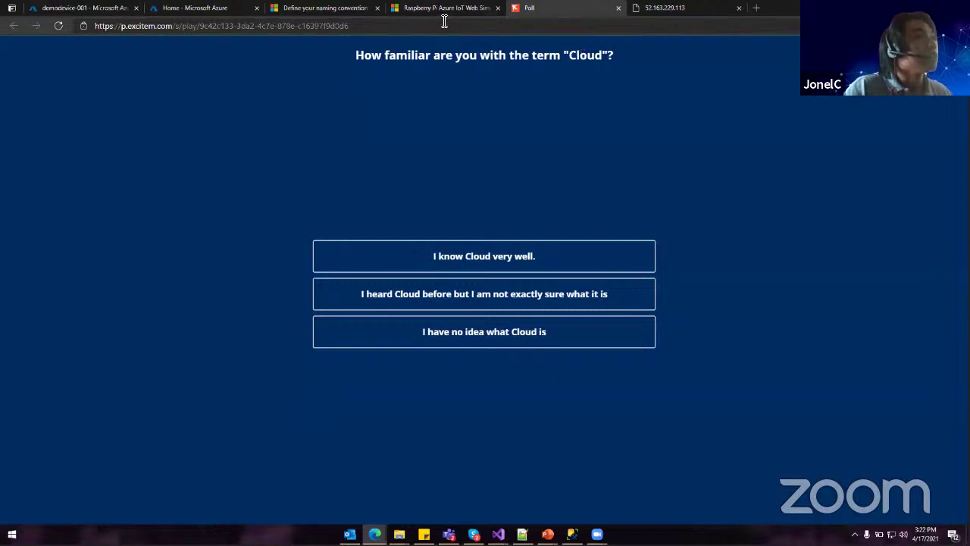
pyautogui.hotkey('ctrl', 'shift', 'Tab')
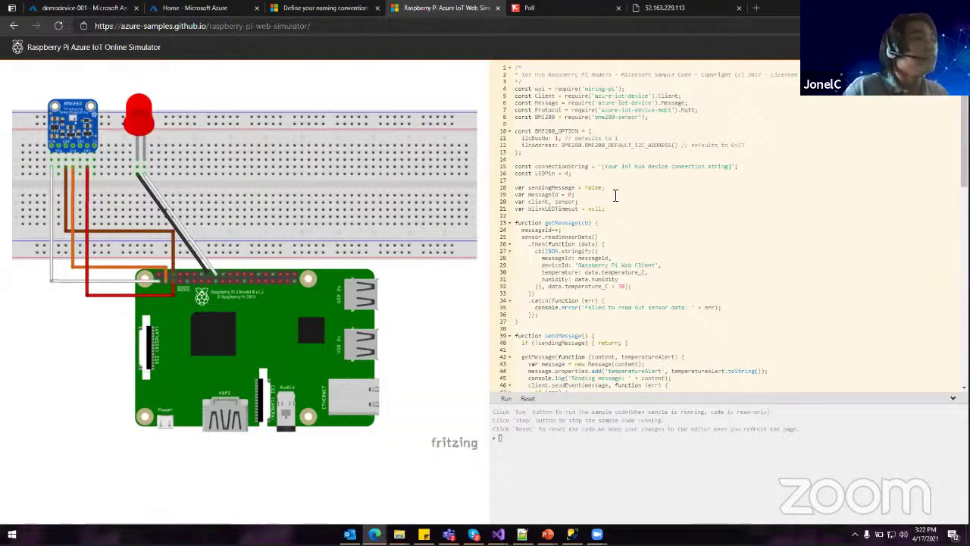
pyautogui.scroll(-2, 618, 250)
pyautogui.scroll(2, 607, 171)
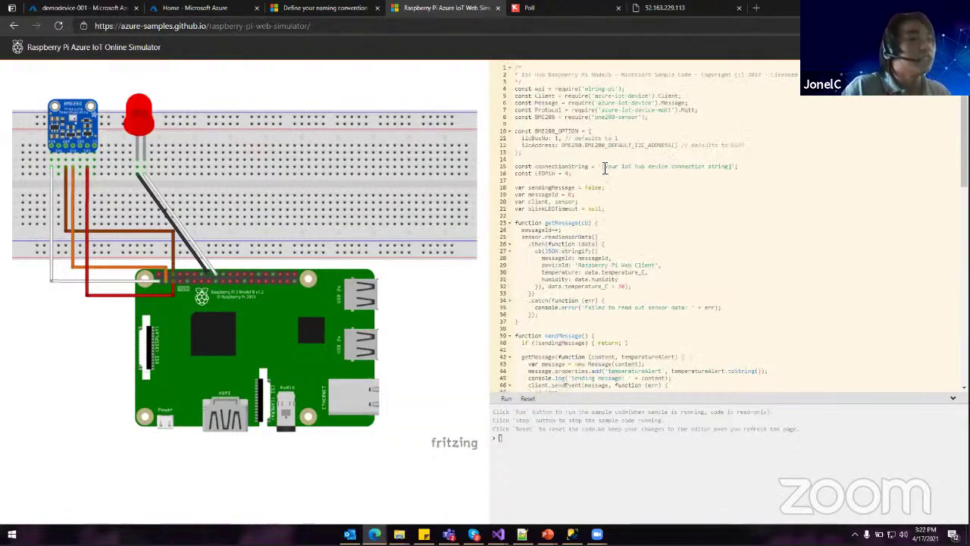
pyautogui.moveTo(604, 167); pyautogui.dragTo(733, 166)
pyautogui.hotkey('ctrl', 'v')
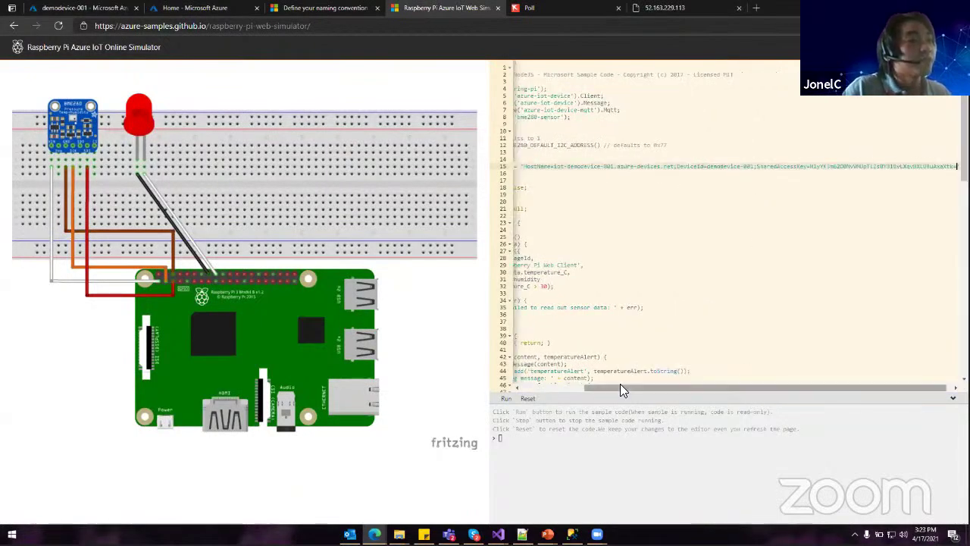
pyautogui.moveTo(621, 387); pyautogui.dragTo(563, 387)
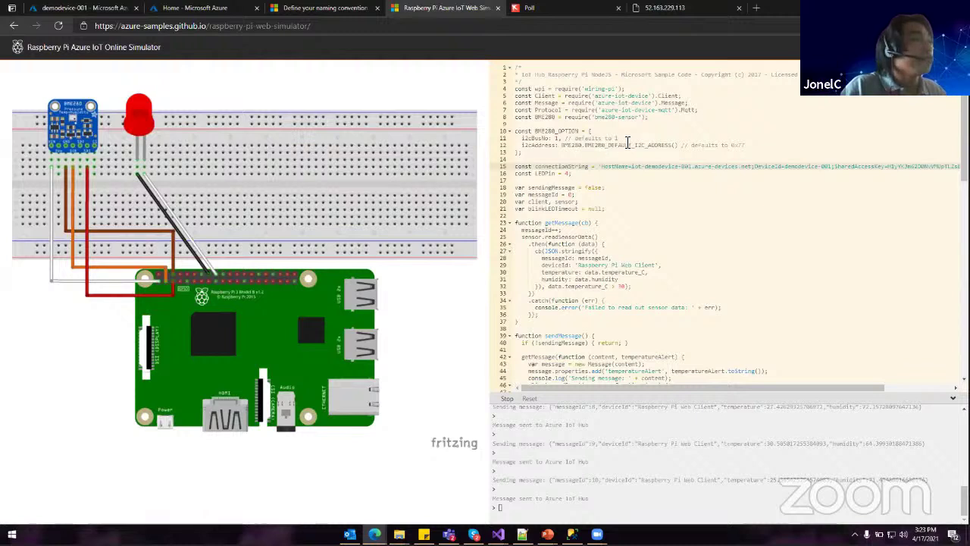
# Step: Review the require calls and Message import, stop the sample, and return to demodevice-001's page
pyautogui.click(578, 115)
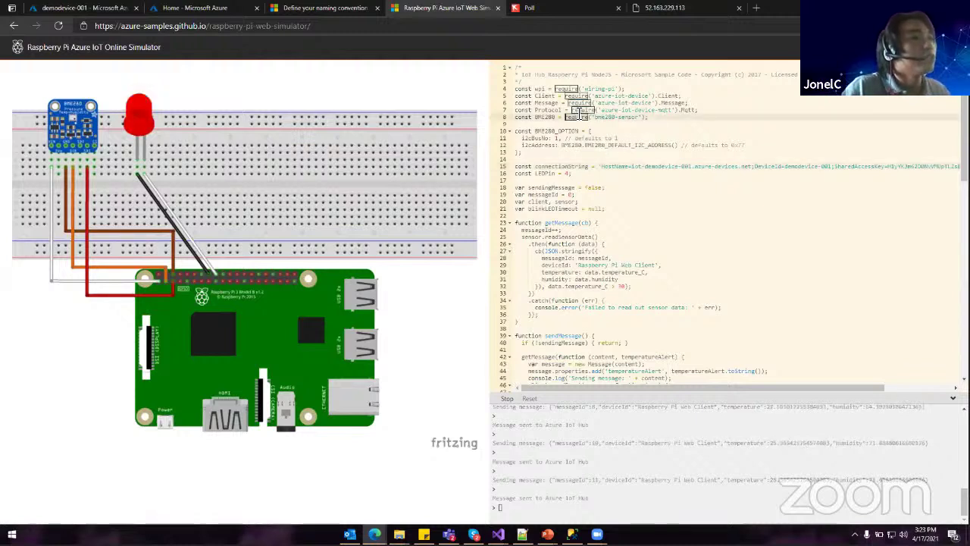
pyautogui.click(699, 110)
pyautogui.click(700, 101)
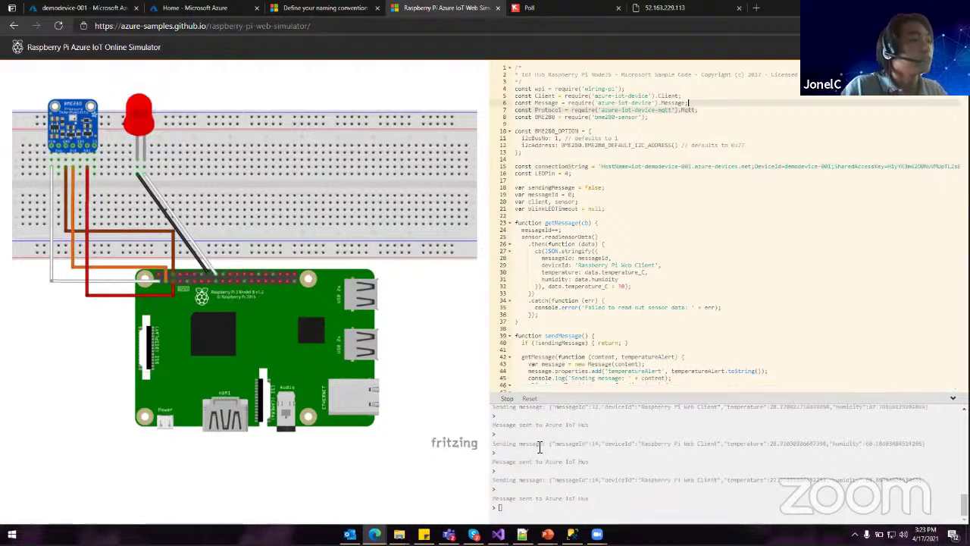
pyautogui.click(506, 399)
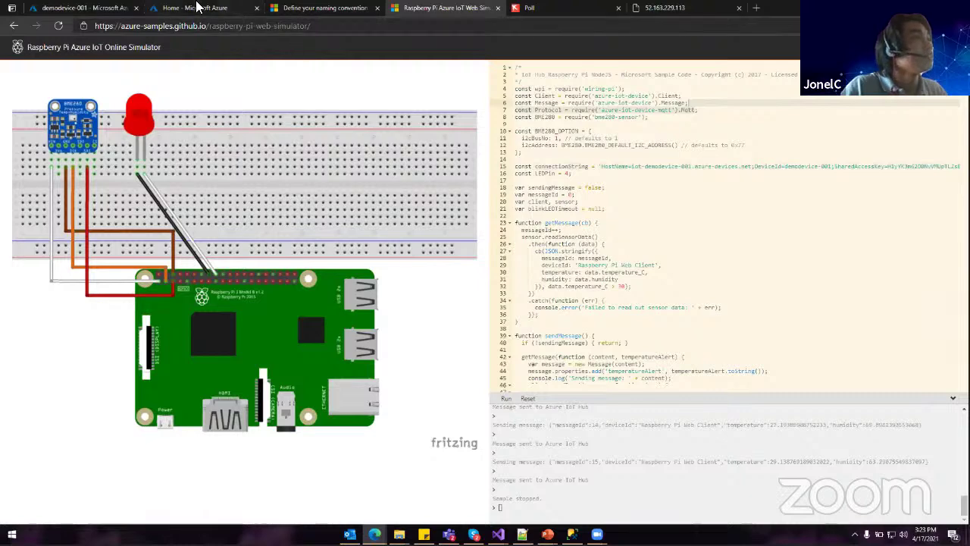
pyautogui.click(193, 8)
pyautogui.click(94, 8)
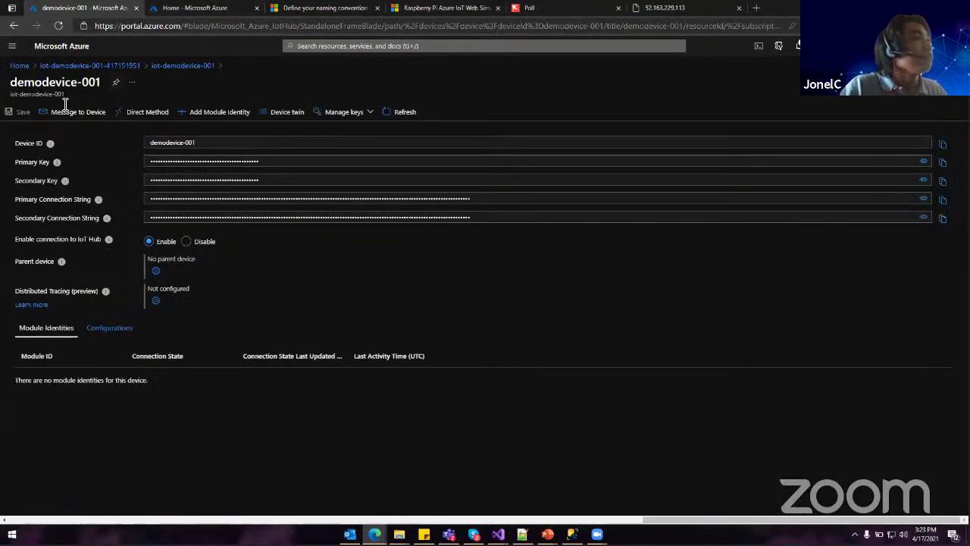
# Step: Navigate to the iot-demodevice-001 IoT Hub overview and view its usage charts
pyautogui.click(173, 67)
pyautogui.click(85, 66)
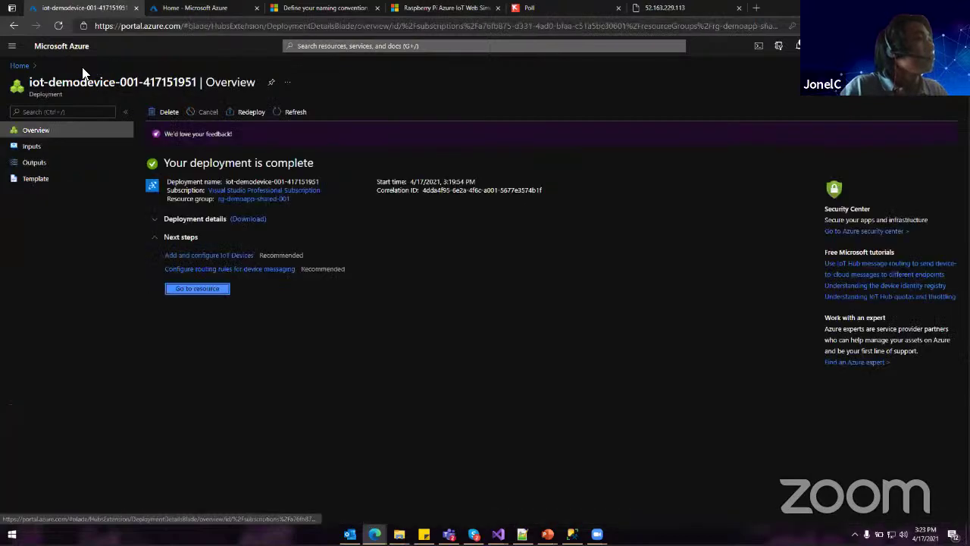
pyautogui.click(194, 290)
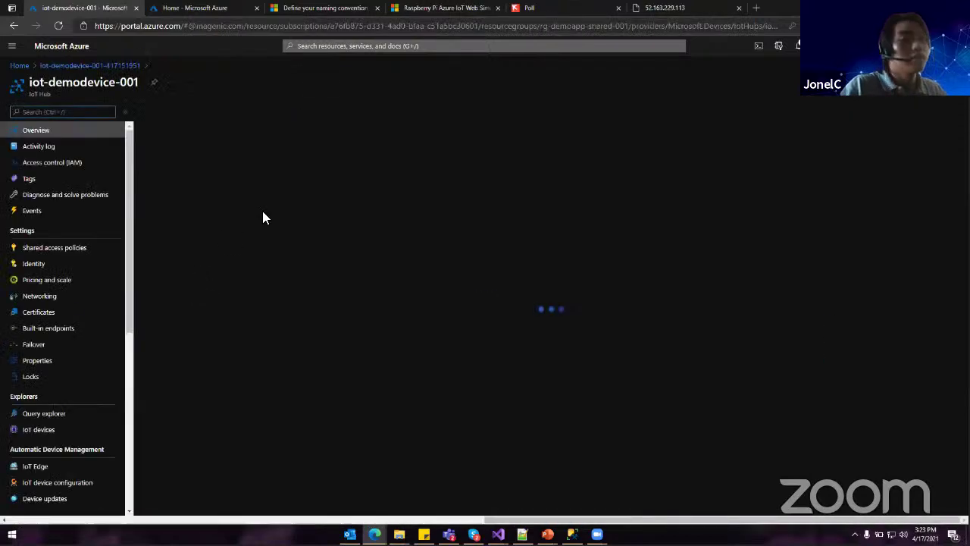
pyautogui.scroll(-4, 359, 277)
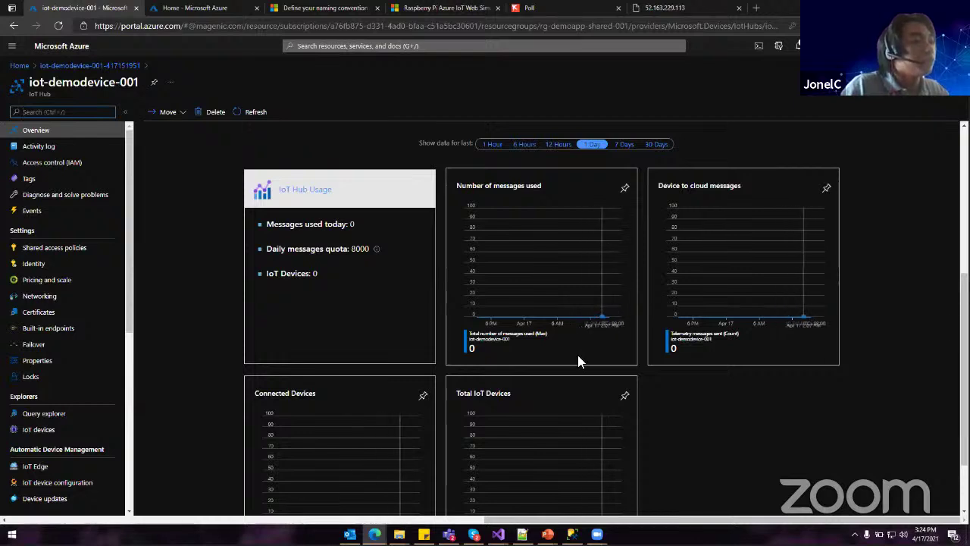
# Step: Bring up Internet_of_things.pptx on slide 20, listing the Demo's three IoT steps
pyautogui.moveTo(547, 534)
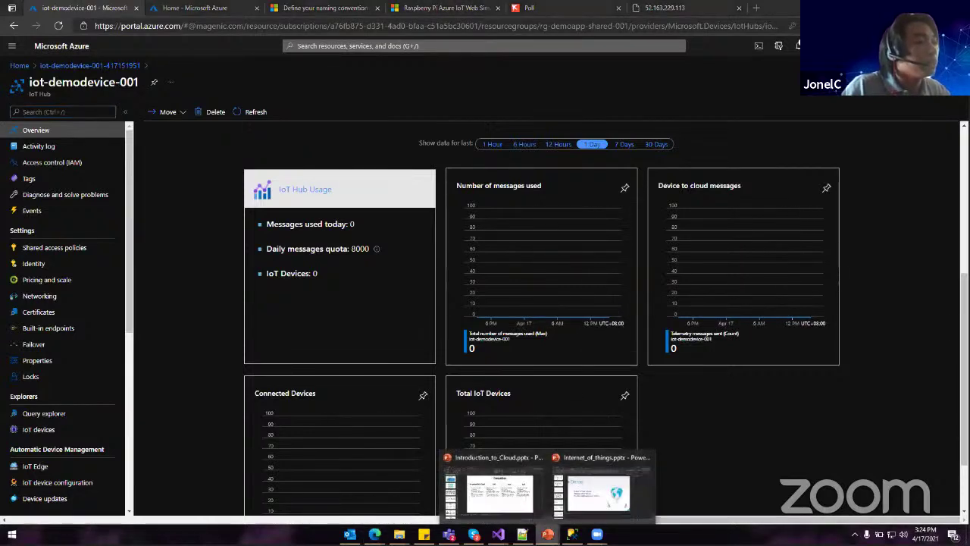
pyautogui.click(615, 497)
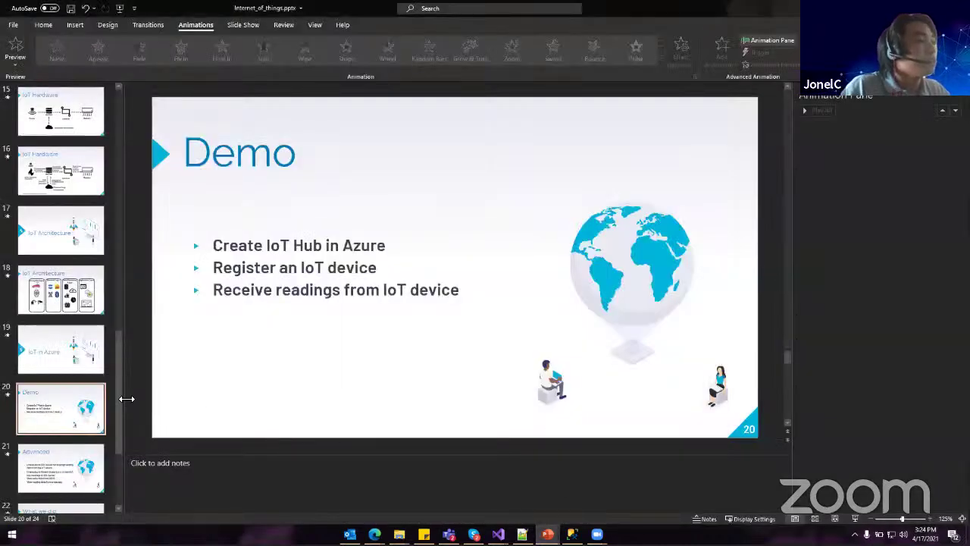
pyautogui.scroll(2, 116, 389)
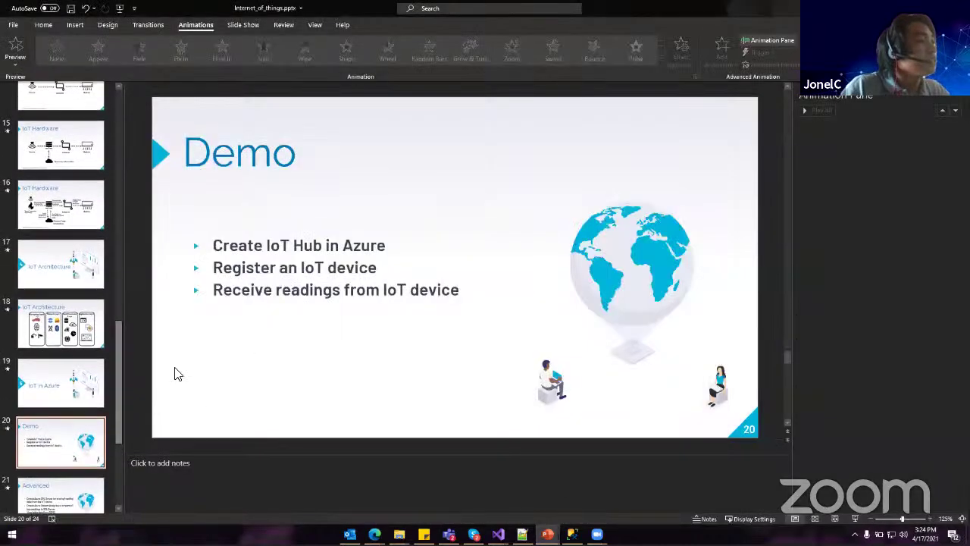